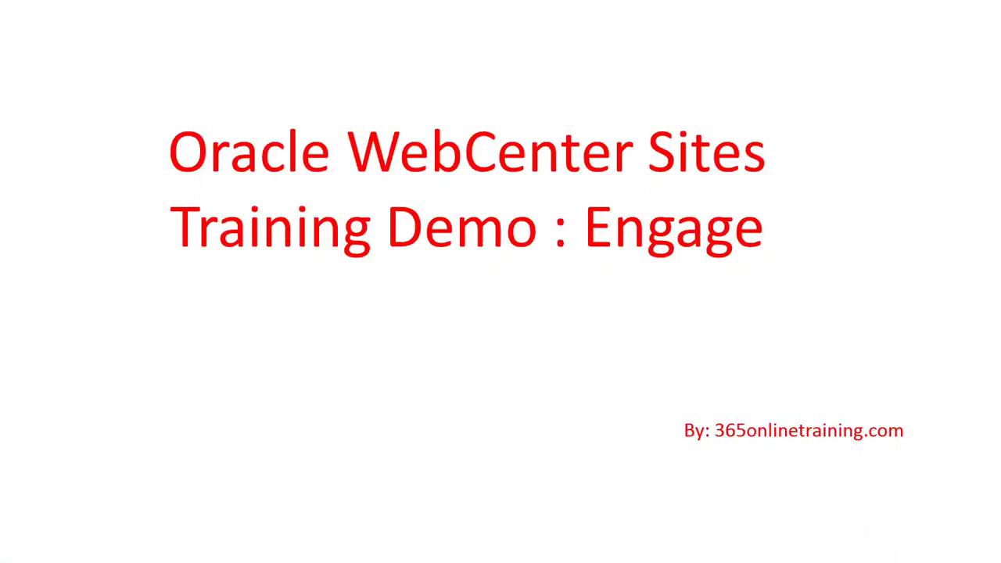
key("Right")
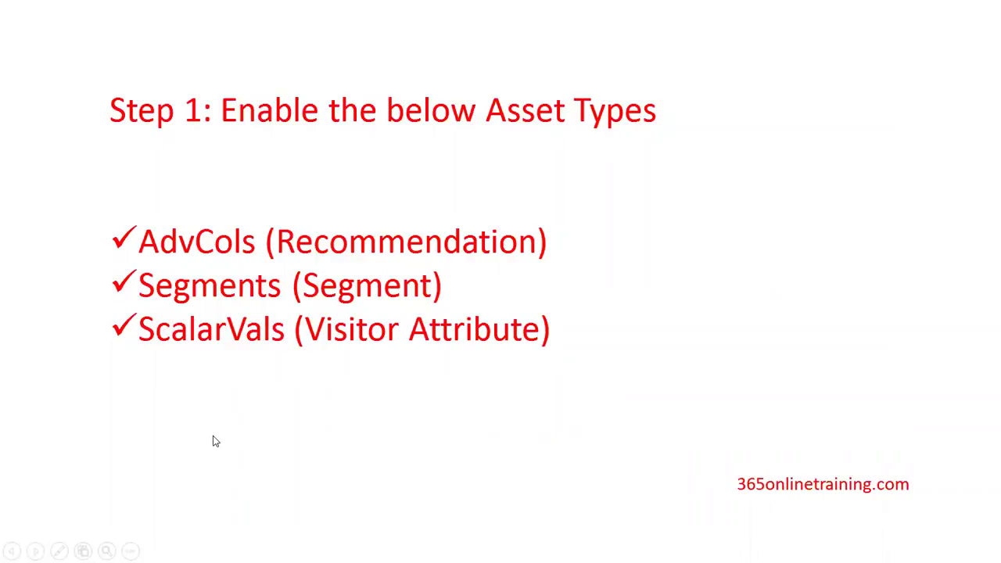
key("alt+Tab")
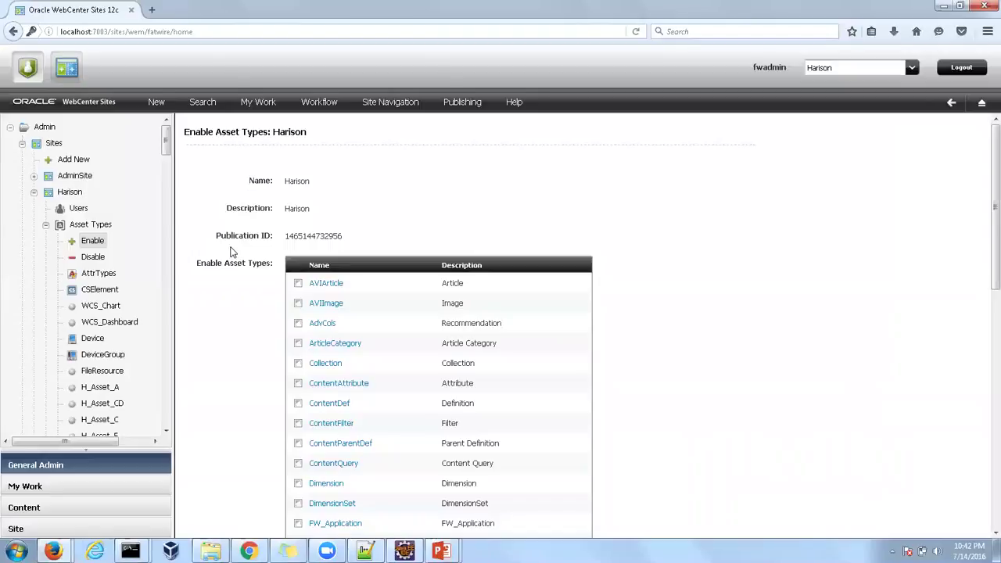
Open the form for enabling asset types on the Harison site.
left_click(23, 144)
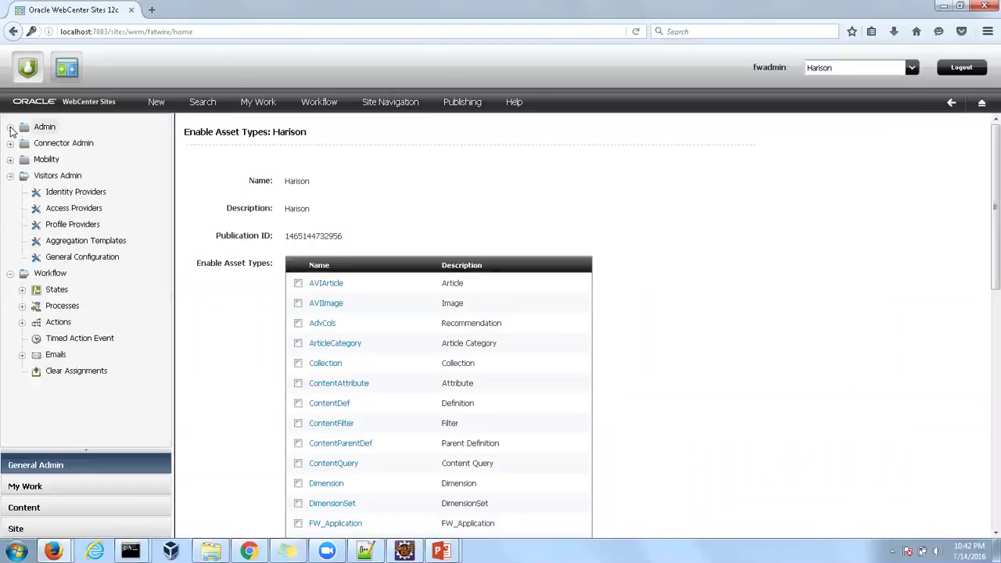
left_click(22, 145)
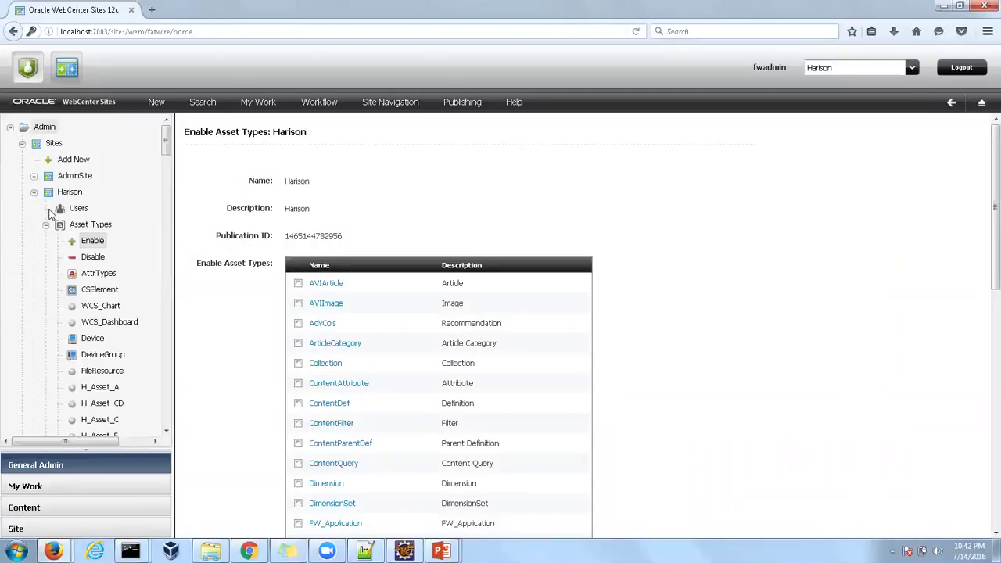
left_click(86, 246)
Select the AdvCols, Promotions, ScalarVals and Segments asset types and submit them for enabling on the Harison site.
left_click(298, 322)
scroll(351, 318, "down", 2)
scroll(351, 318, "down", 4)
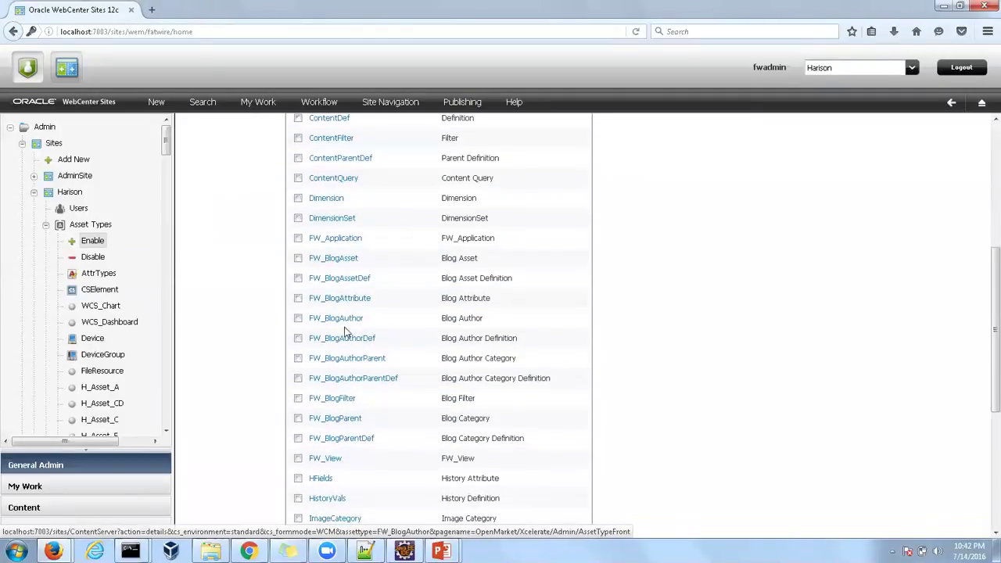
scroll(308, 405, "down", 1)
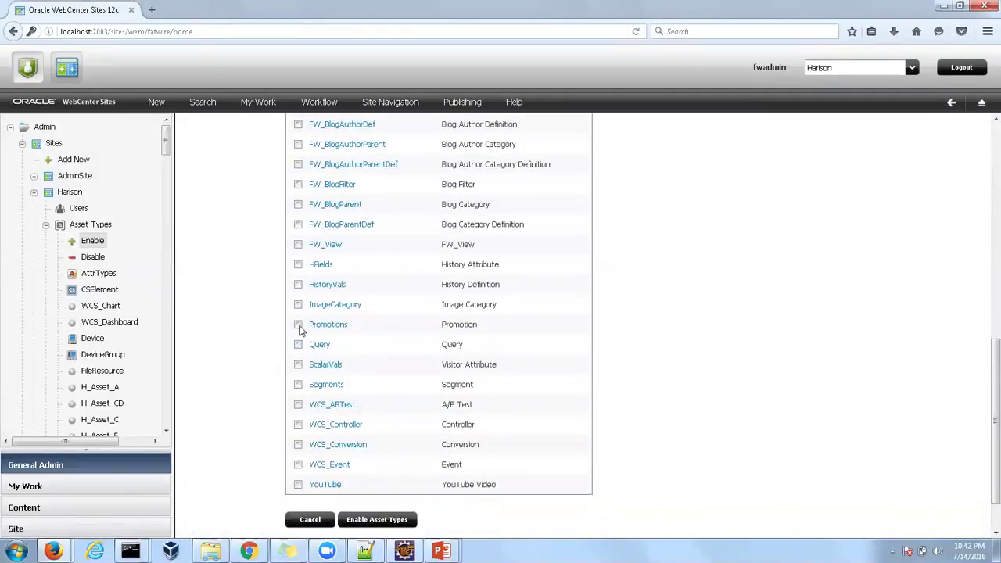
left_click(298, 324)
left_click(298, 366)
left_click(298, 385)
scroll(348, 472, "down", 1)
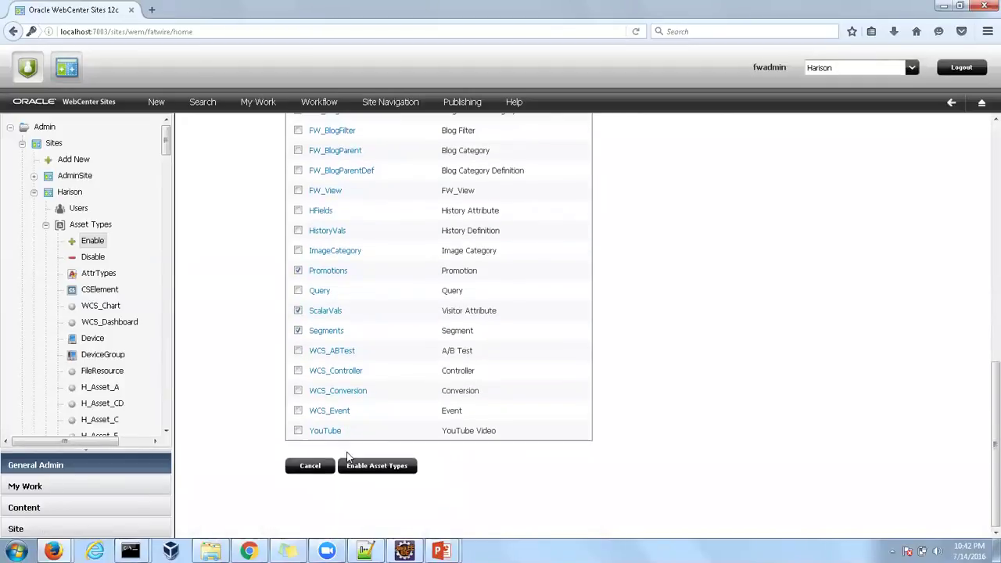
left_click(367, 467)
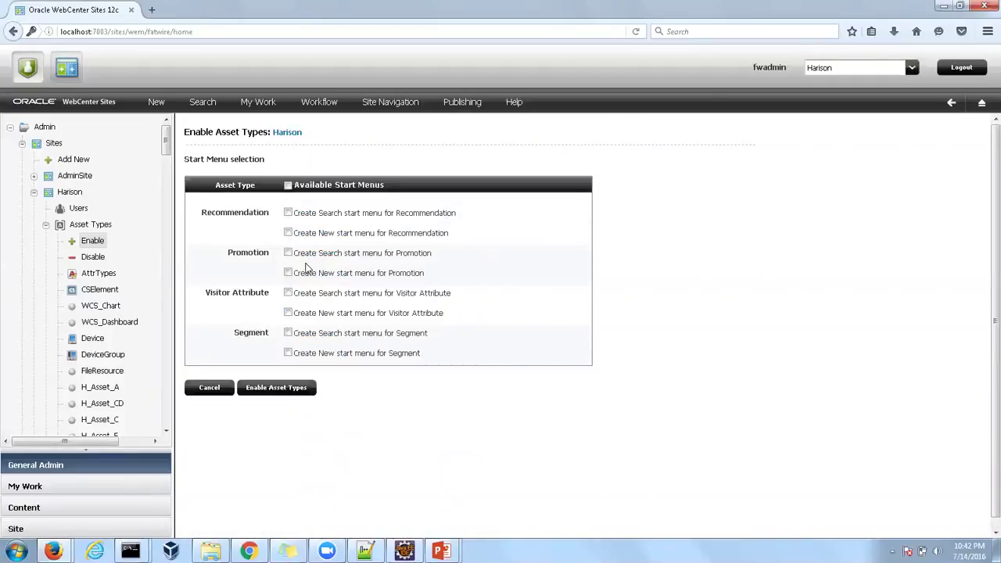
Include all available Search and New start menus for the selected asset types and enable the types.
left_click(288, 186)
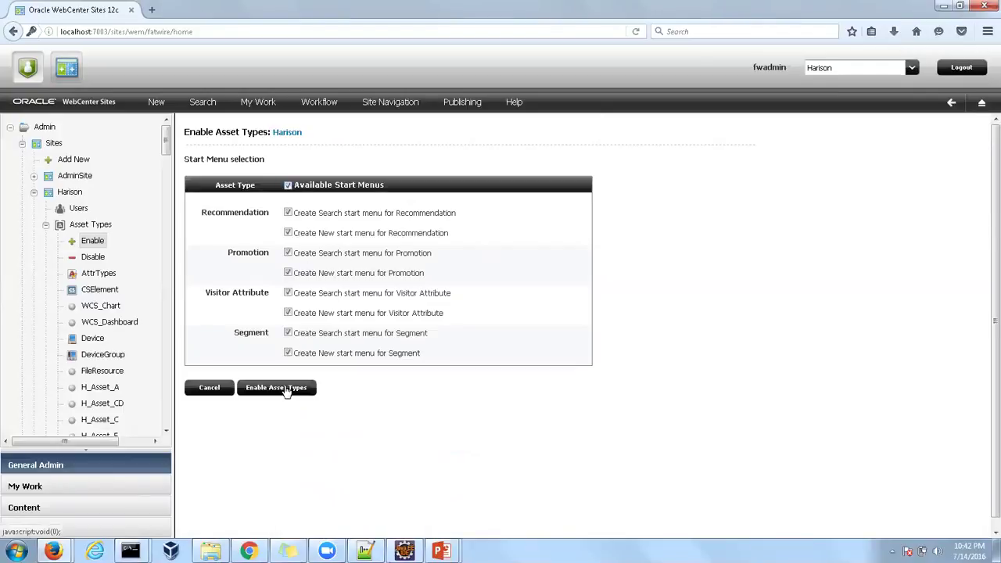
left_click(279, 389)
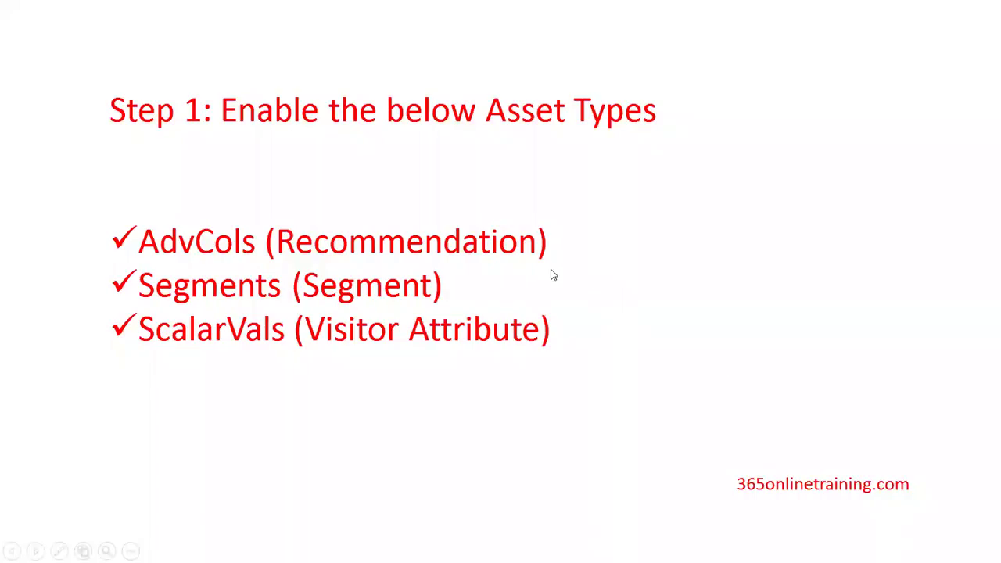
left_click(551, 269)
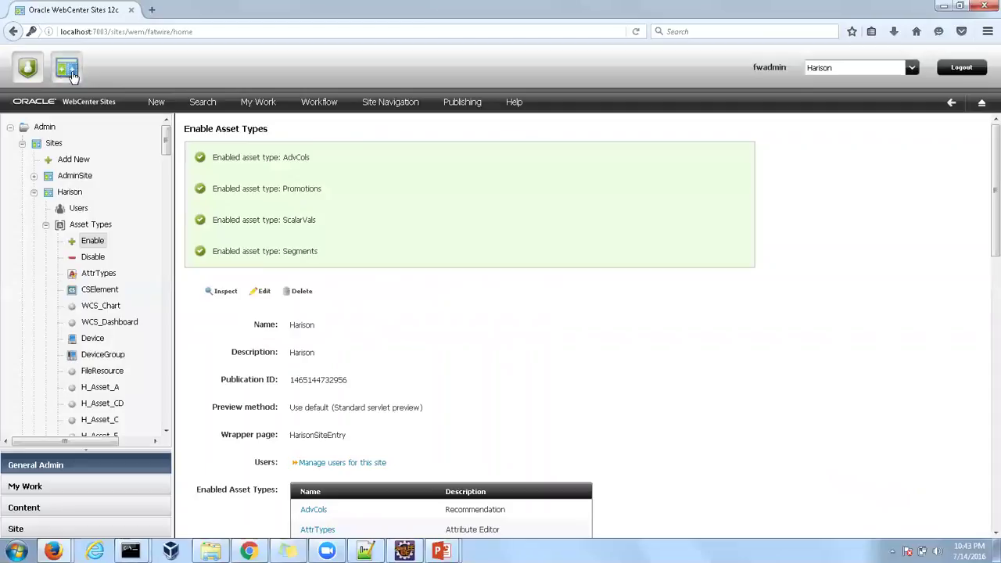
Switch from site administration to the content-editing interface and start a new Visitor Attribute.
left_click(70, 73)
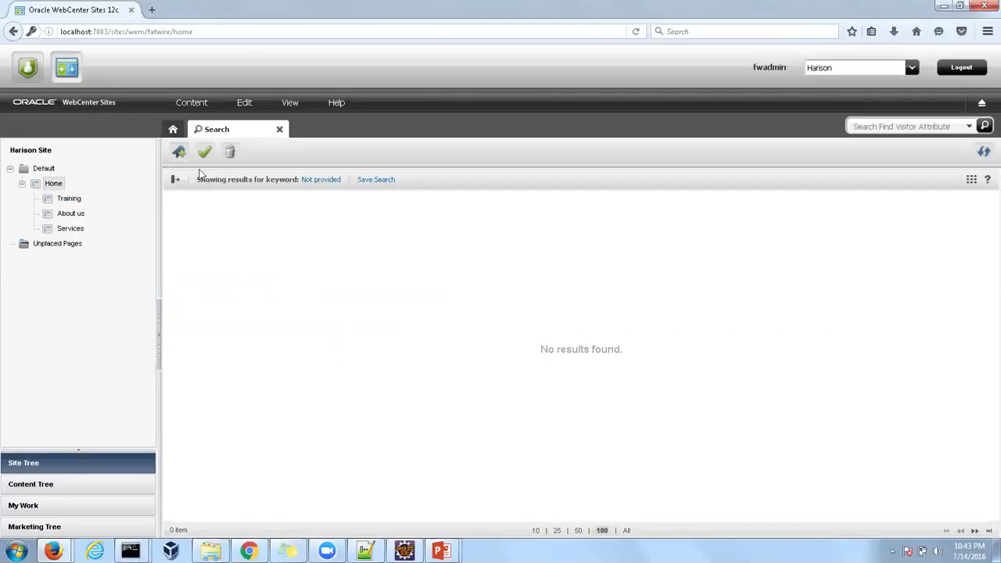
left_click(279, 130)
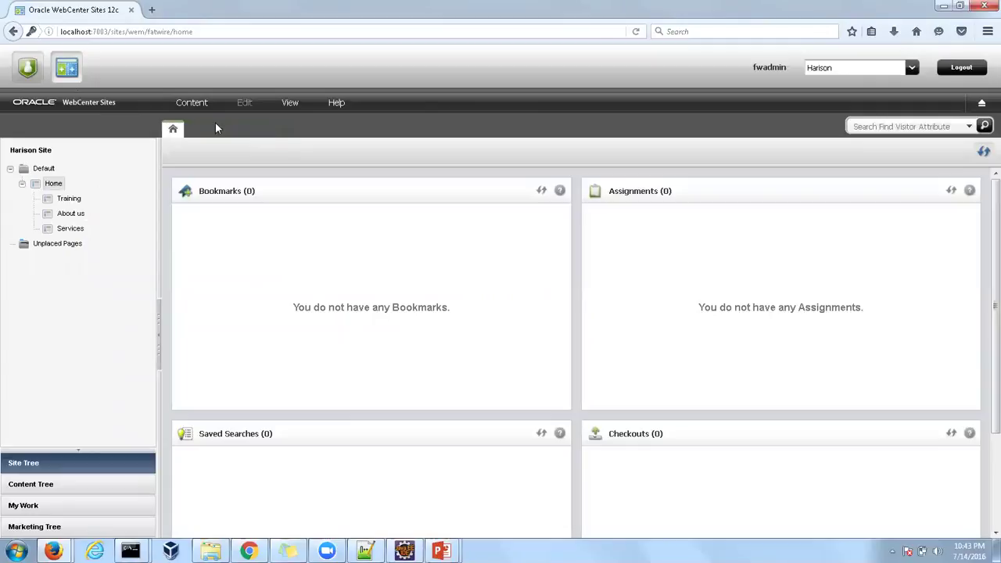
left_click(185, 104)
mouse_move(188, 123)
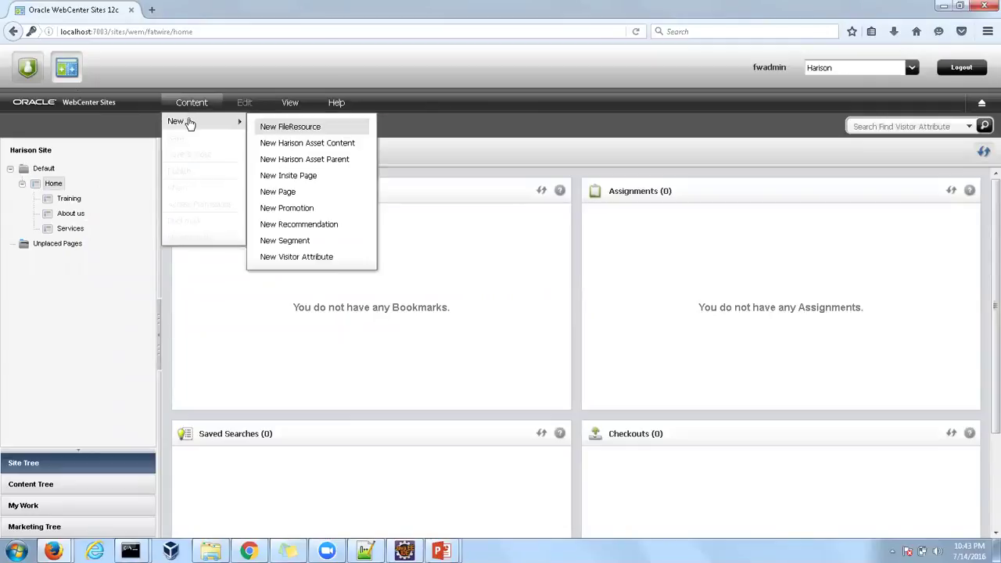
left_click(286, 264)
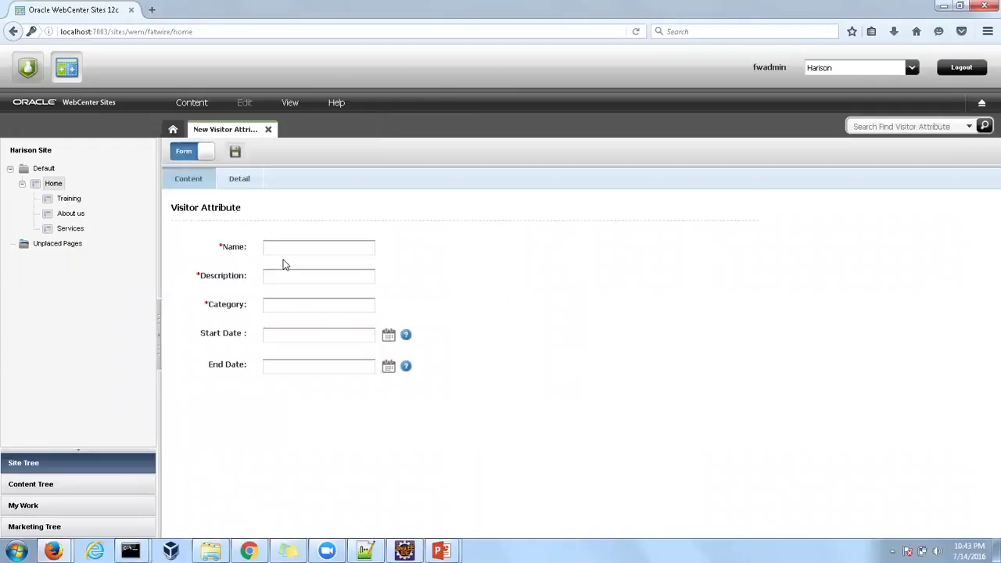
Fill in the visitor attribute with name CountryName, description "Country Name" and category "Custom attribute".
left_click(279, 248)
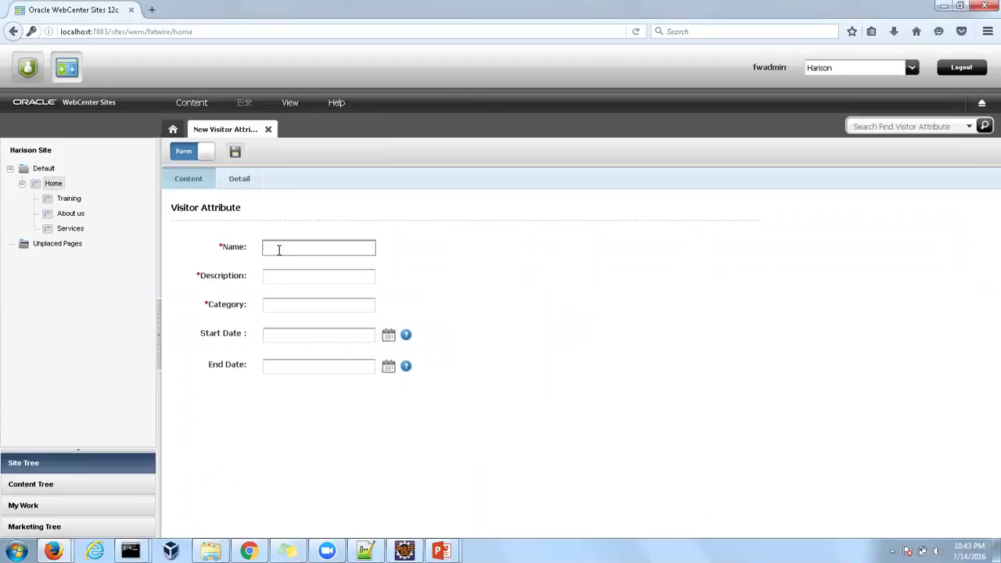
type("CountryName")
left_click(290, 282)
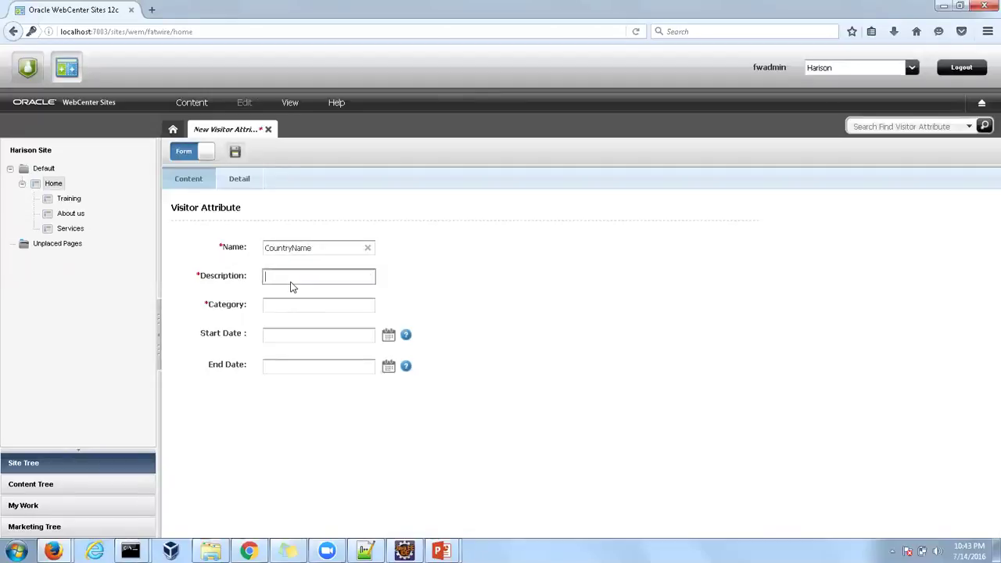
type("Country Name")
left_click(307, 313)
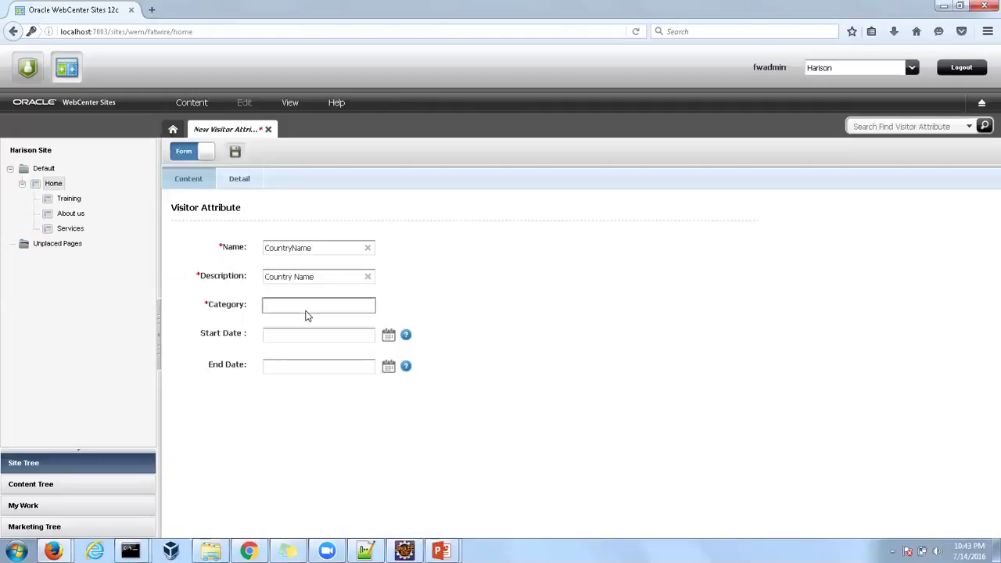
type("Custom attribute")
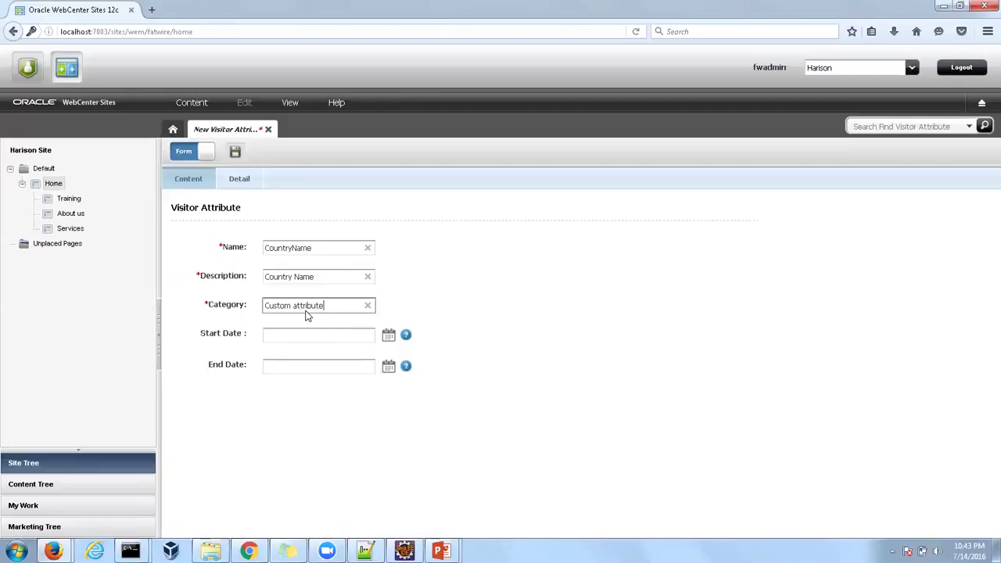
In the visitor attribute's details, set the type to string and the length to 25.
left_click(236, 180)
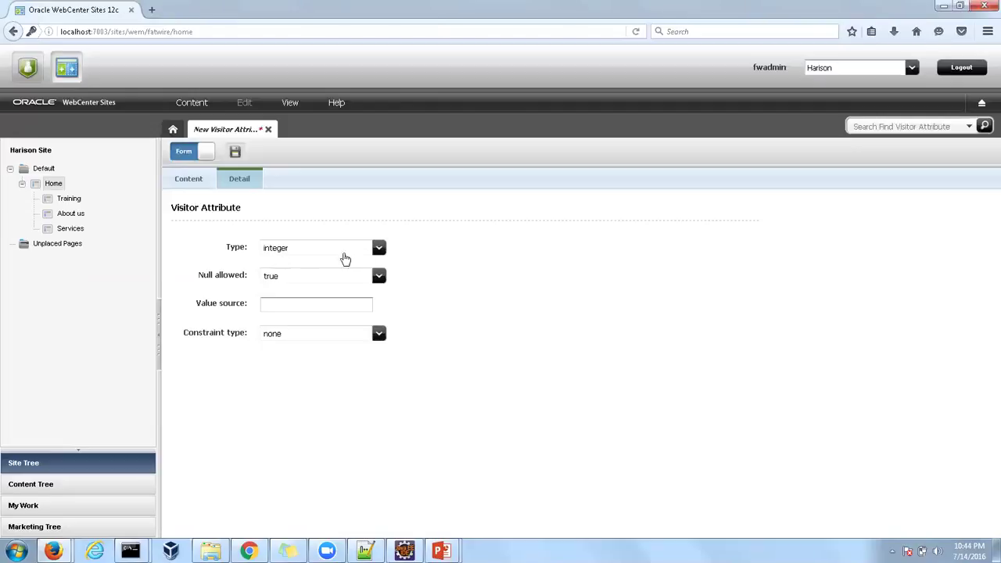
left_click(378, 247)
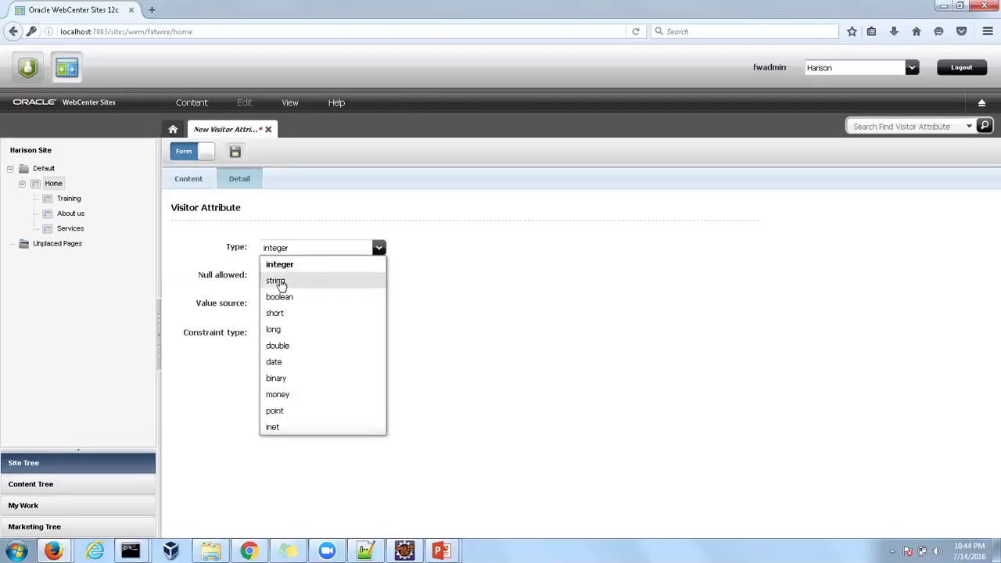
left_click(279, 283)
left_click(293, 275)
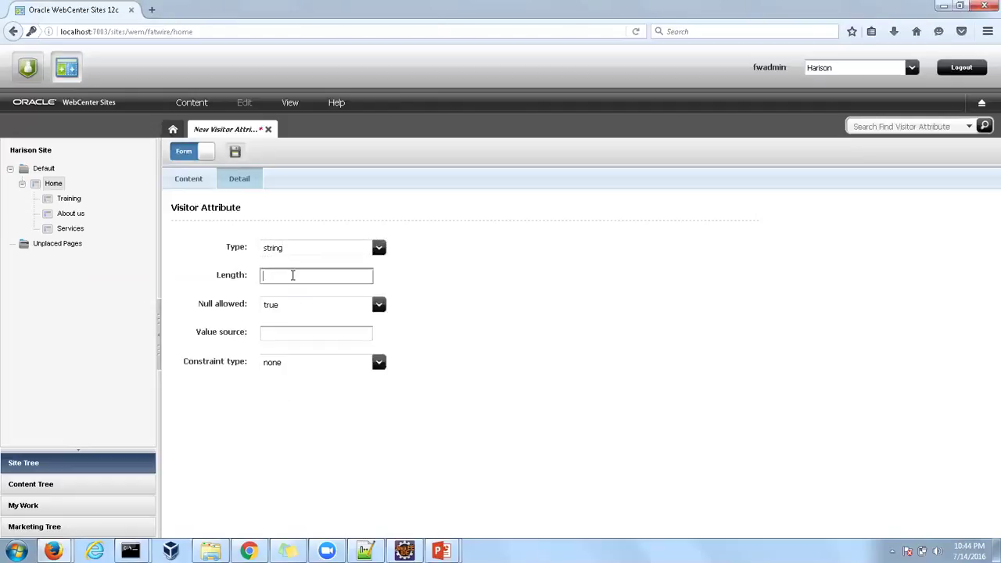
type("25")
Set the constraint type to enumeration and add US, UK, JAPAN and AUSTRALIA as legal values.
left_click(377, 363)
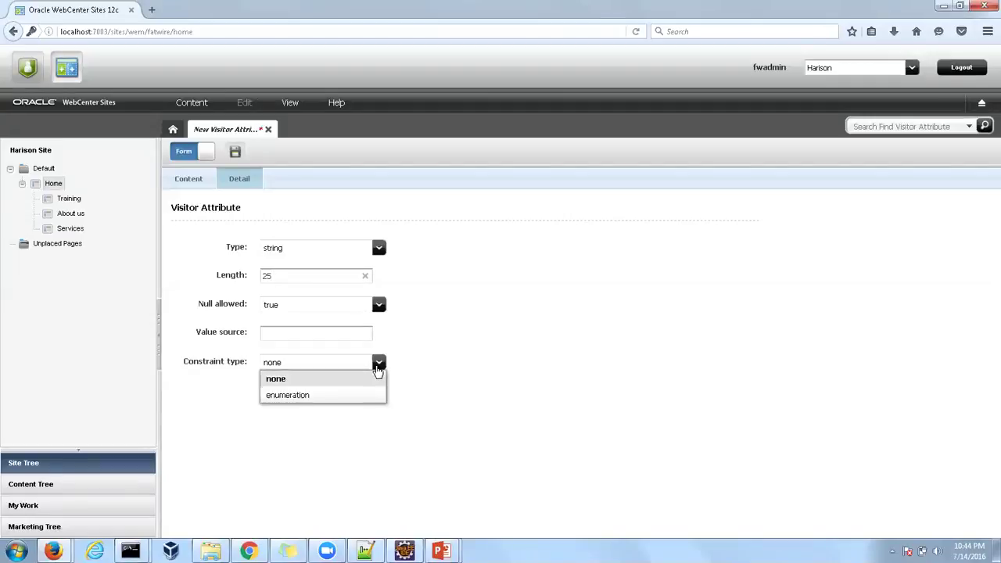
left_click(335, 397)
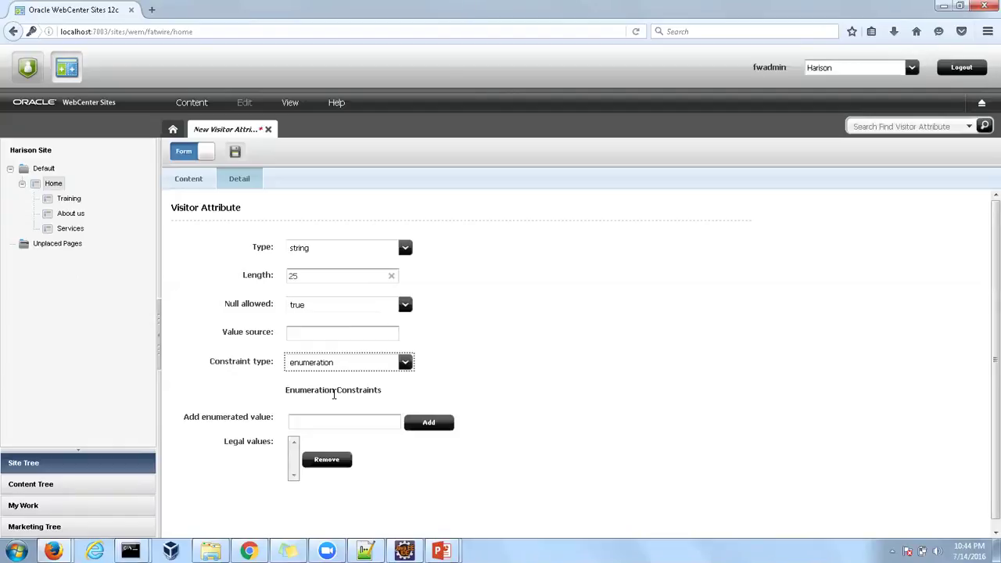
left_click(322, 420)
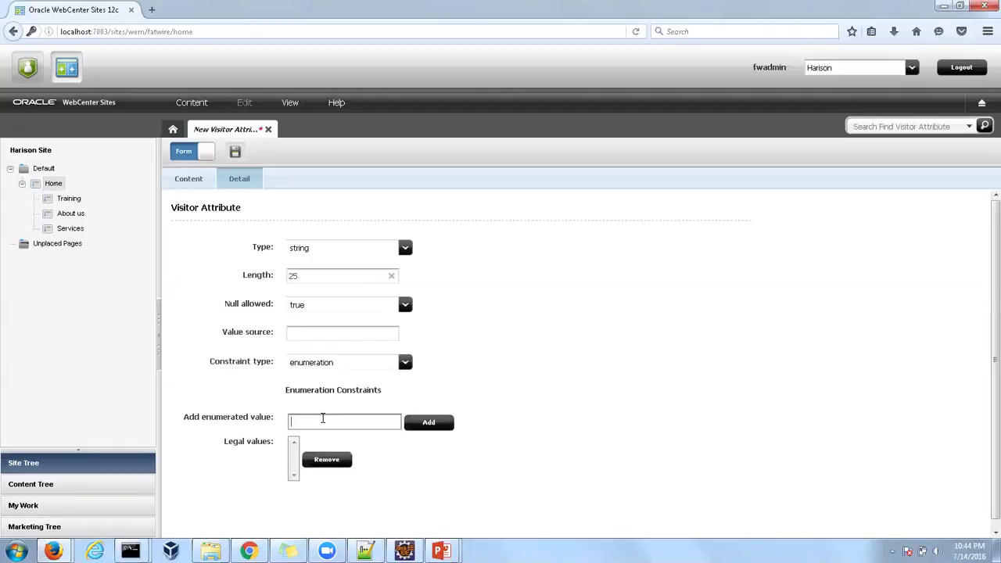
type("US")
left_click(332, 421)
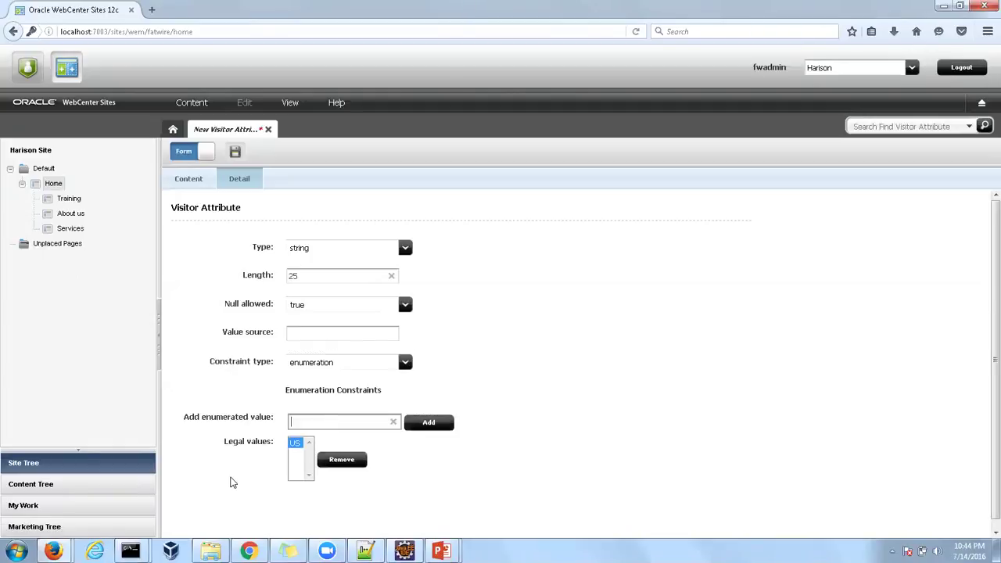
type("UK")
left_click(432, 424)
left_click(353, 421)
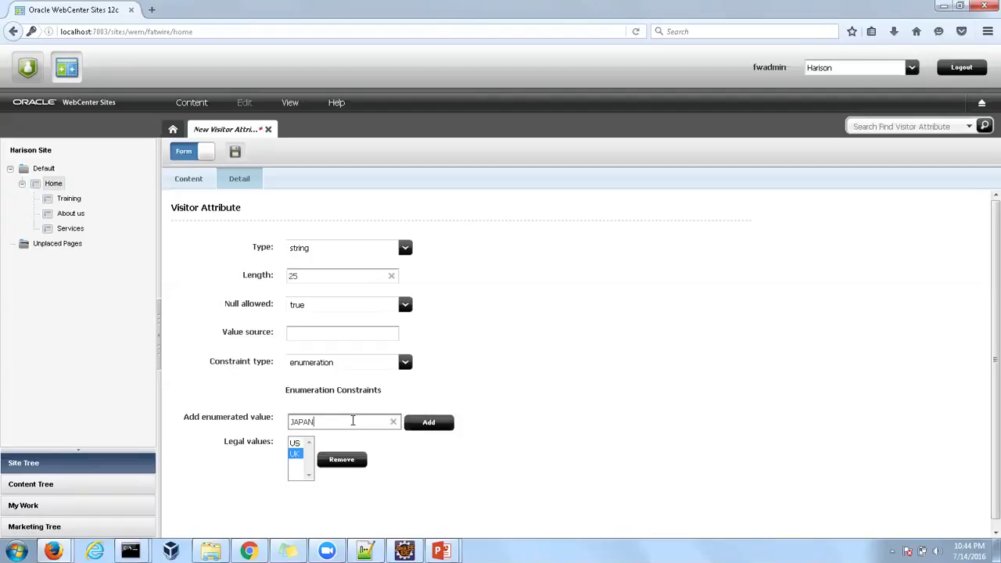
left_click(436, 426)
left_click(342, 423)
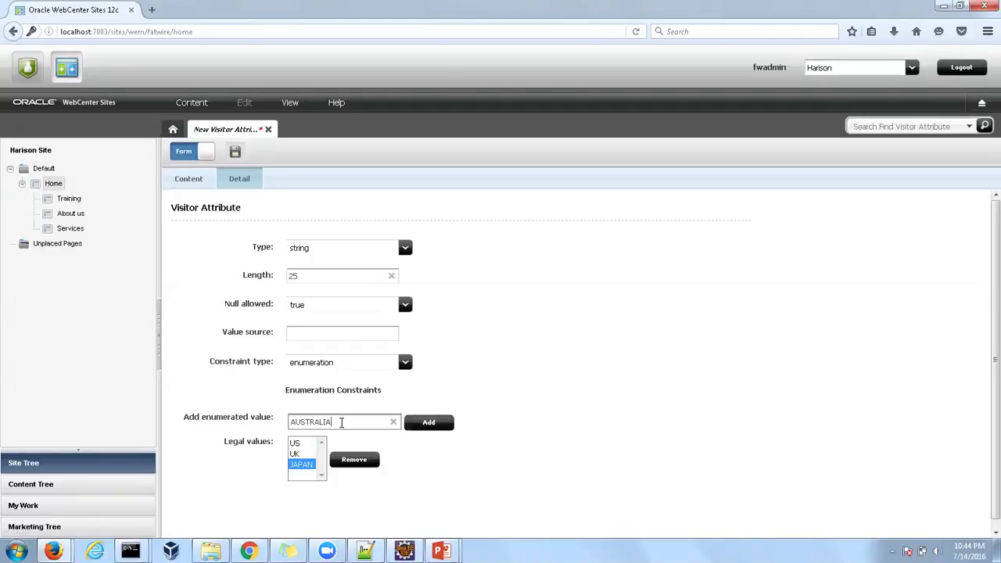
left_click(423, 423)
scroll(512, 387, "down", 1)
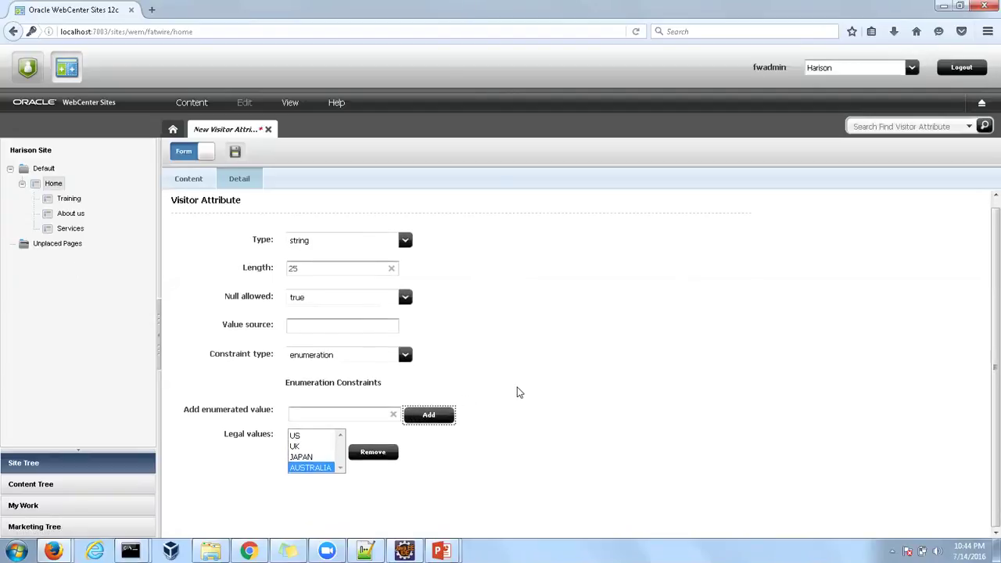
Save the CountryName visitor attribute and inspect its content summary.
left_click(237, 154)
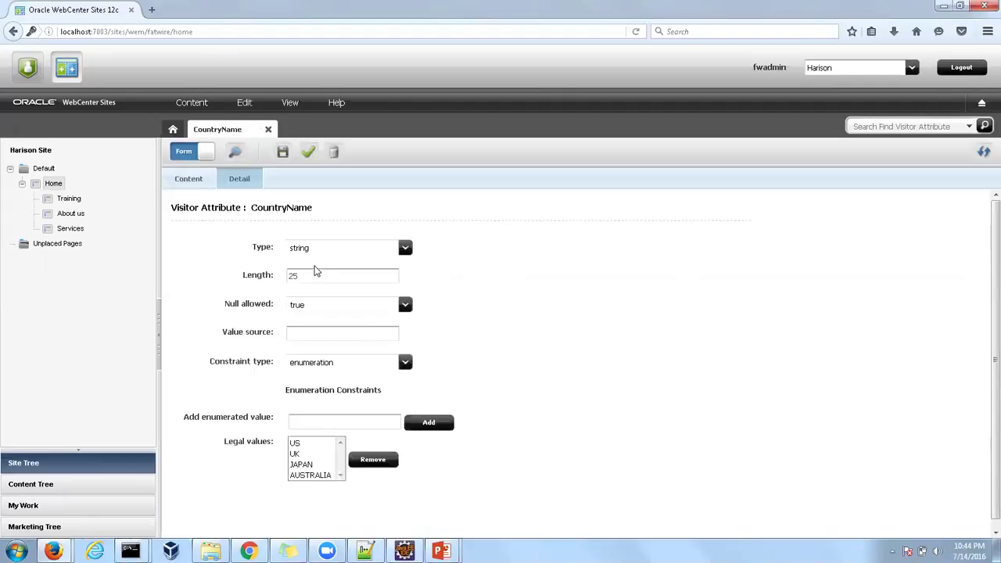
left_click(210, 184)
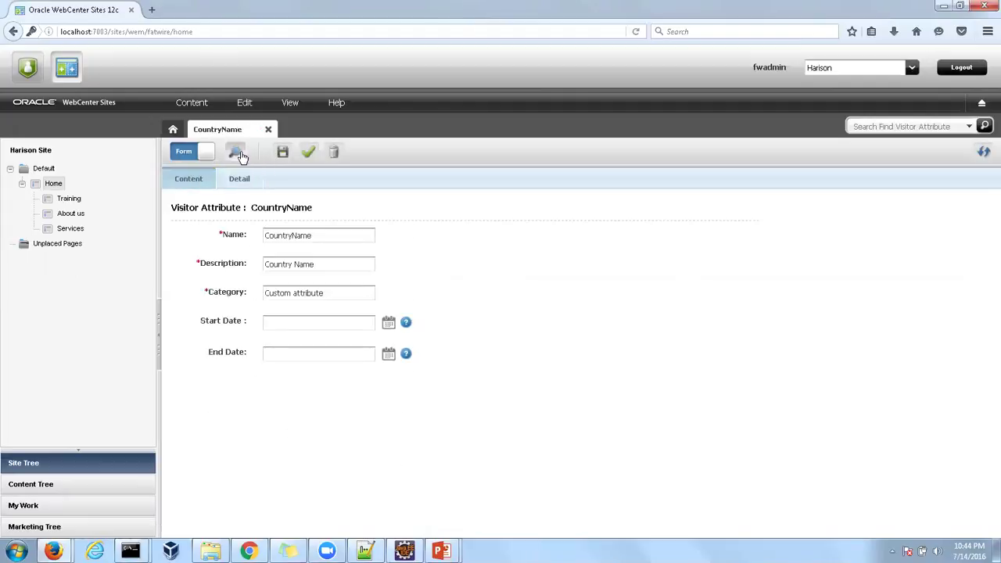
left_click(234, 151)
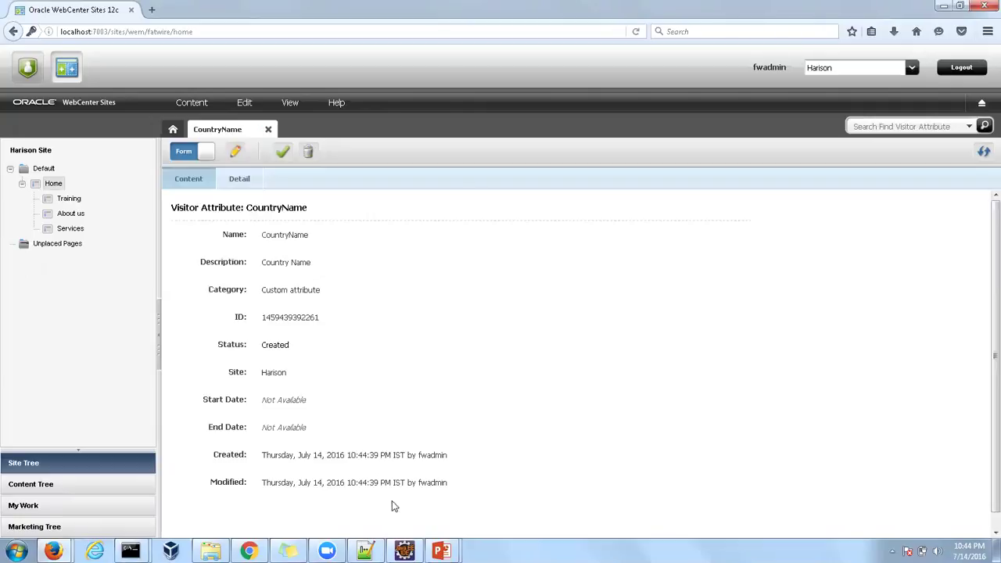
left_click(441, 550)
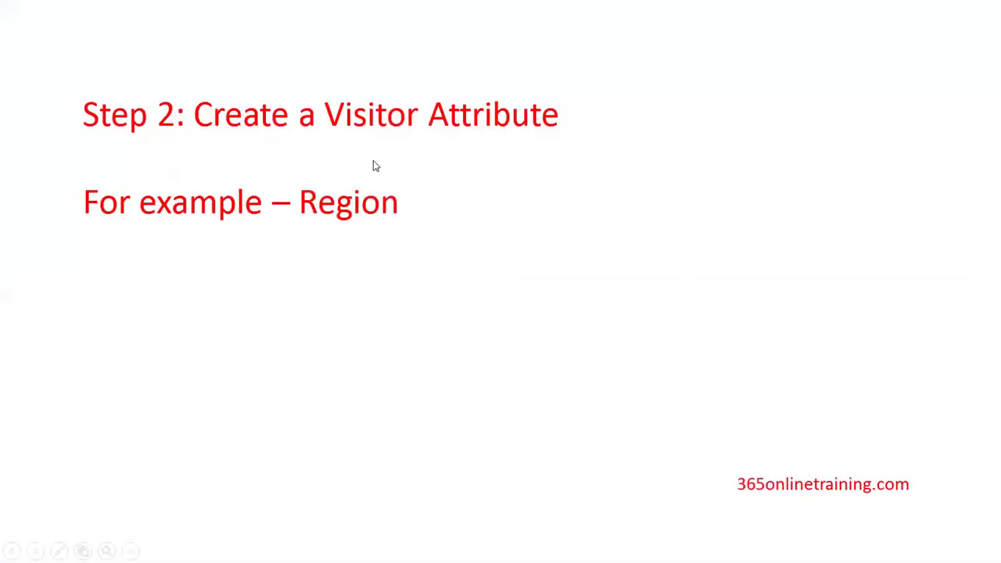
left_click(373, 161)
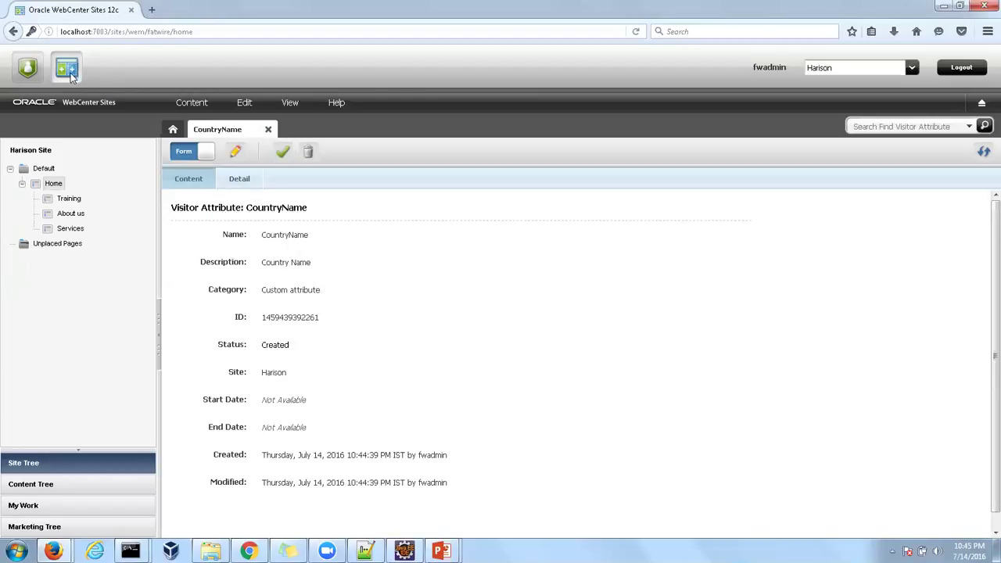
Create a new segment named USsegment with the description "US segment", closing the CountryName asset.
left_click(180, 102)
mouse_move(242, 126)
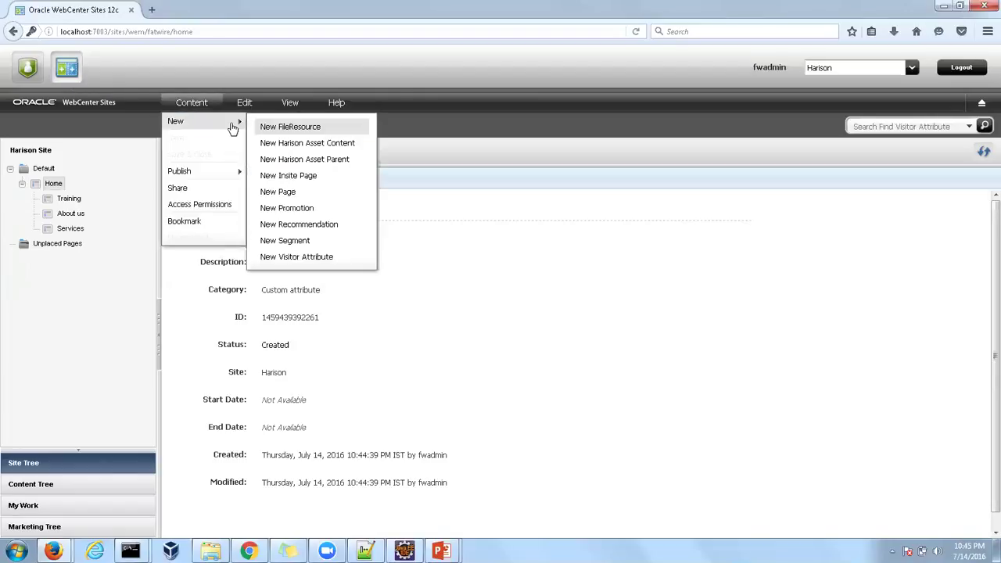
left_click(290, 241)
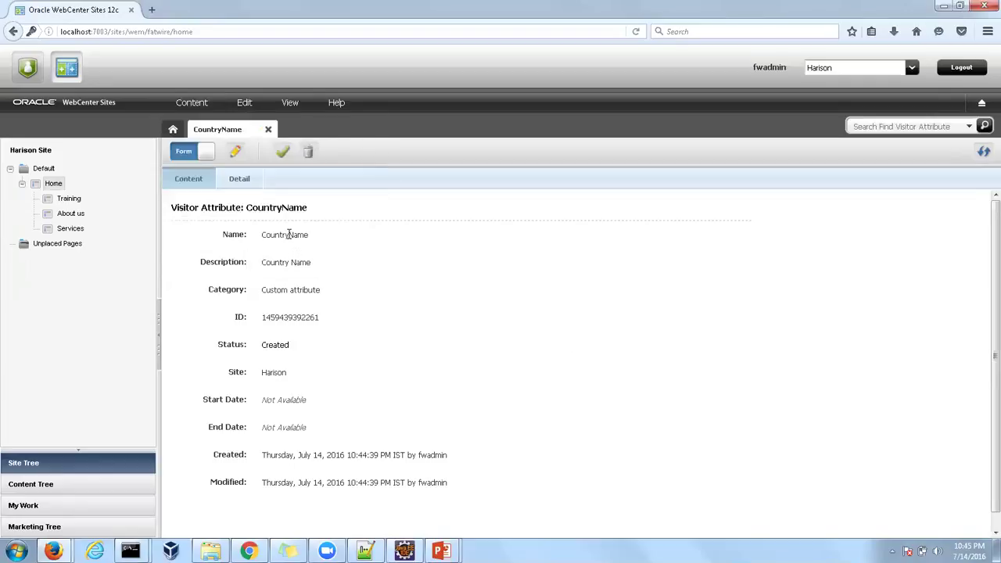
left_click(268, 129)
left_click(283, 244)
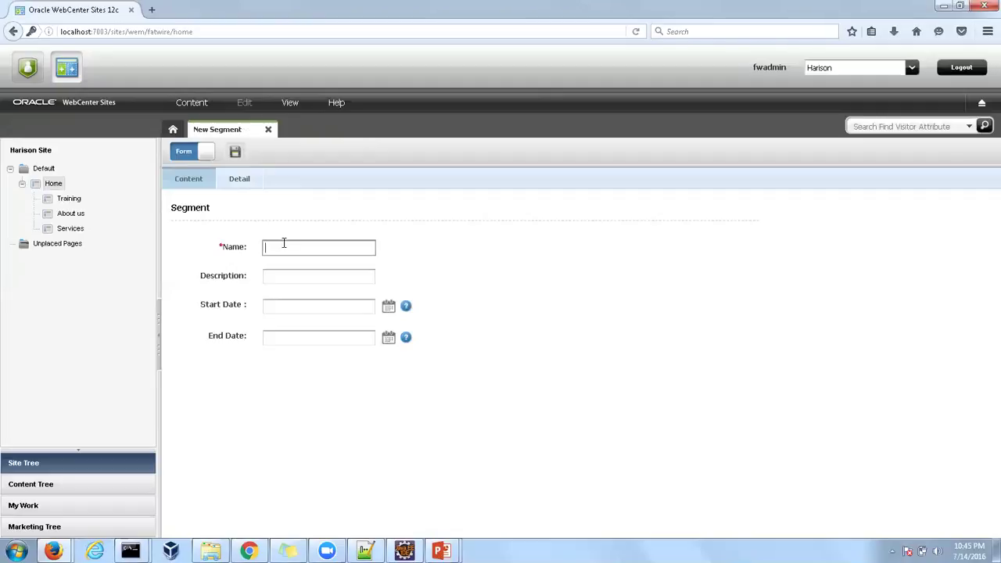
type("U")
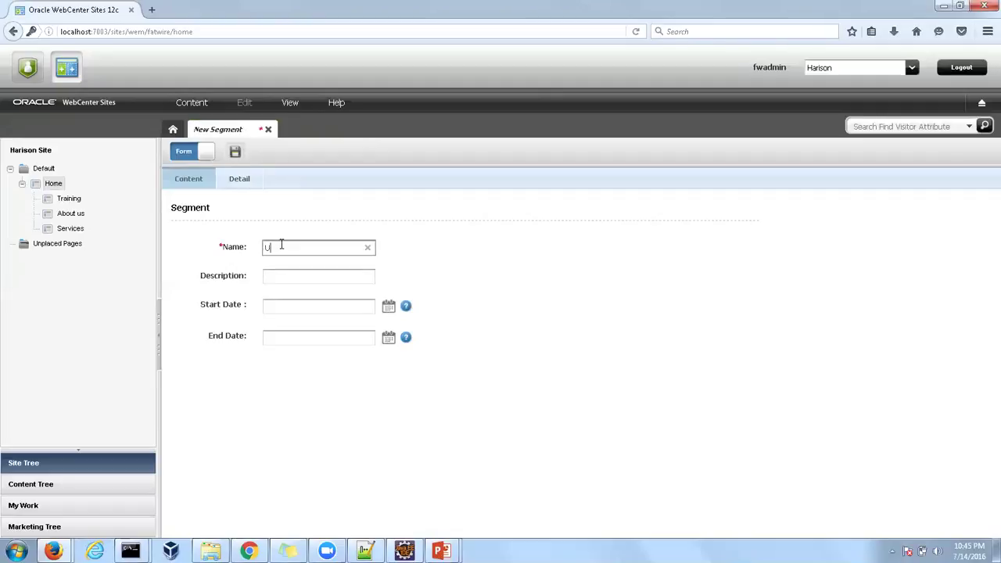
type("Ssegment")
left_click(269, 275)
type("U")
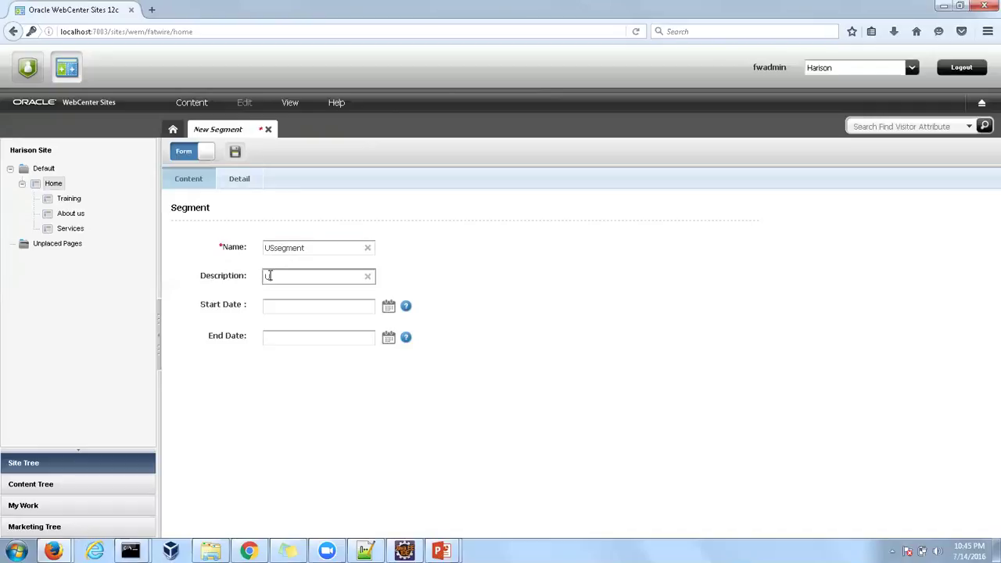
type("S segment")
Define the segment's filtering criteria as custom attribute Country Name is equal to US, and save the segment.
left_click(240, 179)
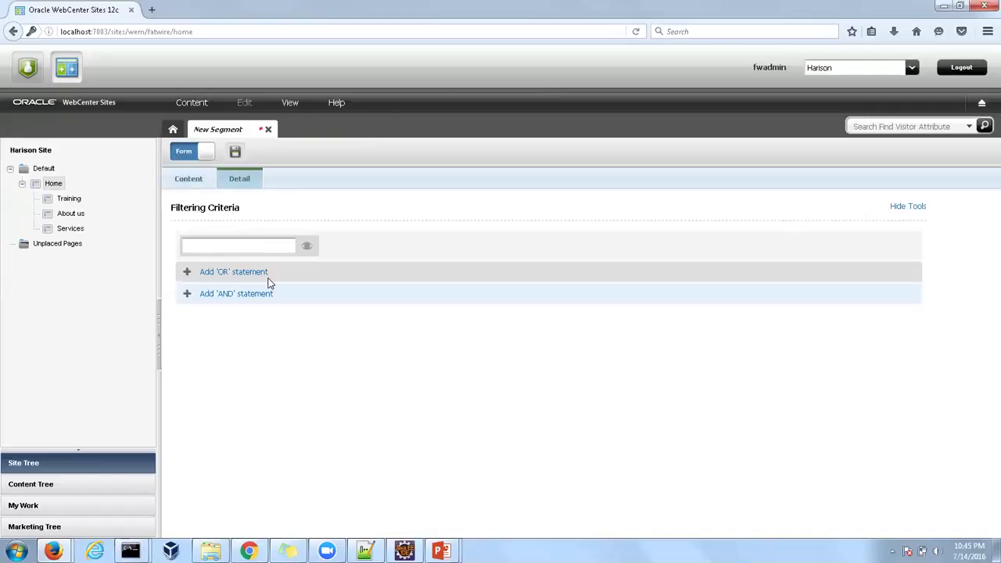
left_click(307, 248)
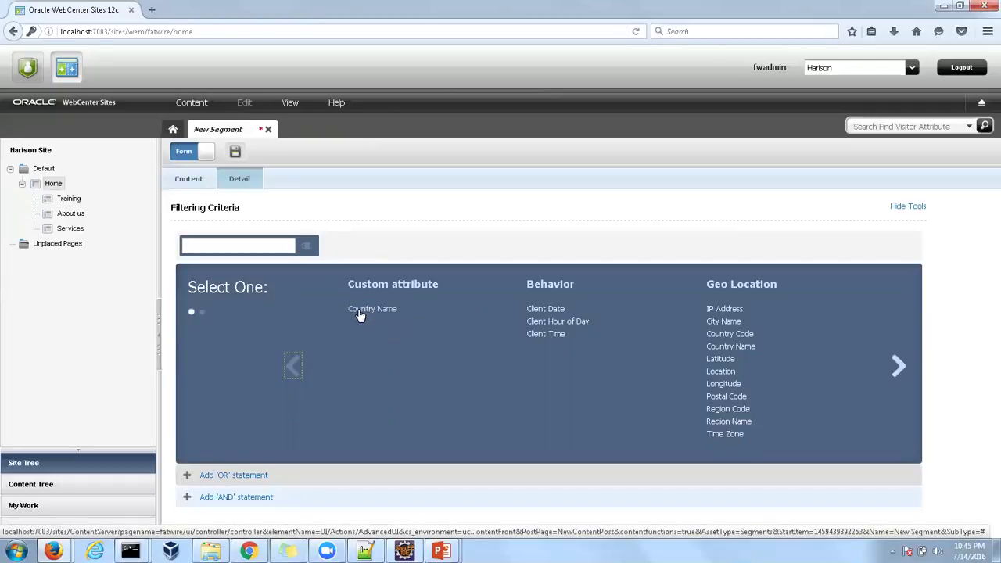
left_click(360, 311)
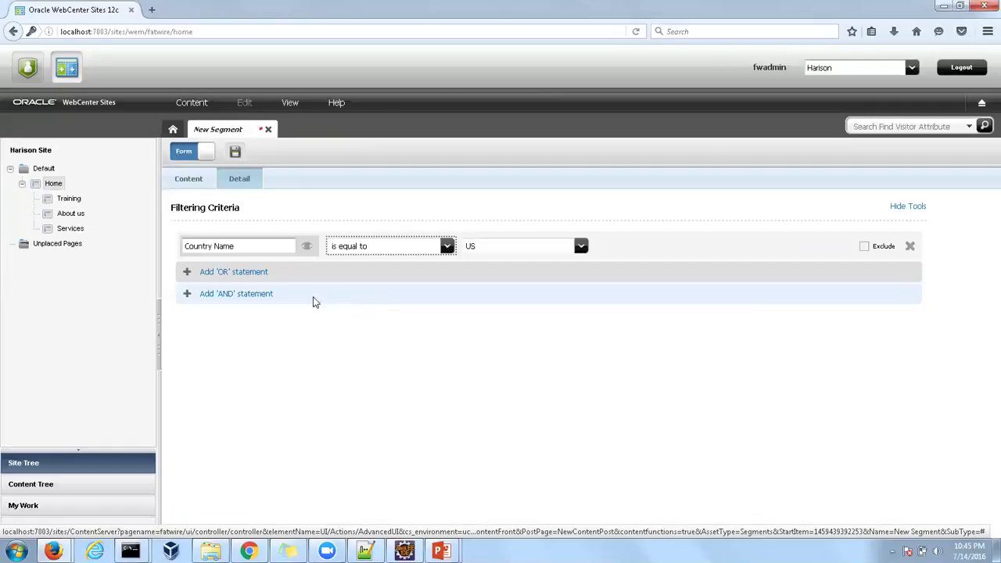
left_click(581, 247)
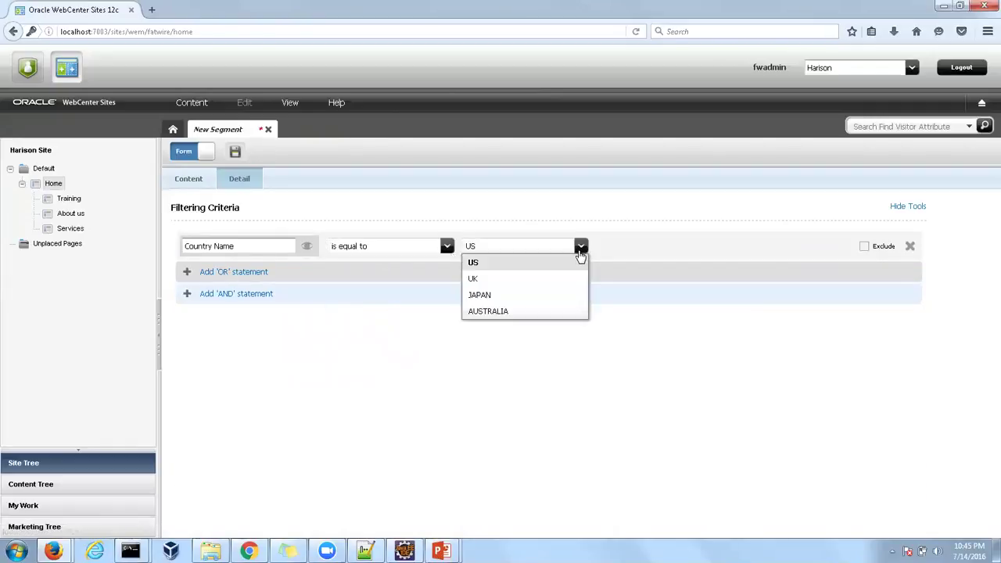
left_click(473, 263)
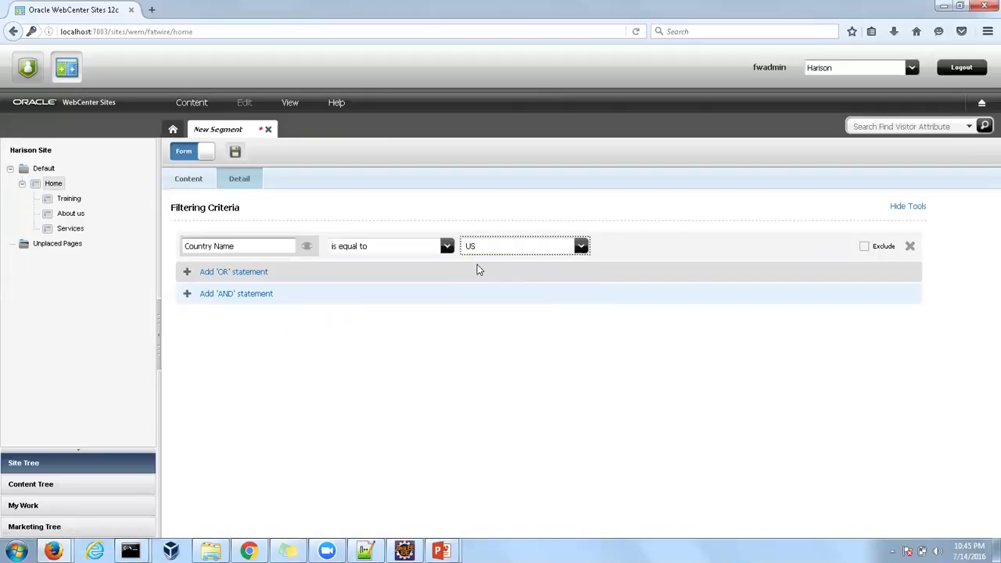
left_click(234, 153)
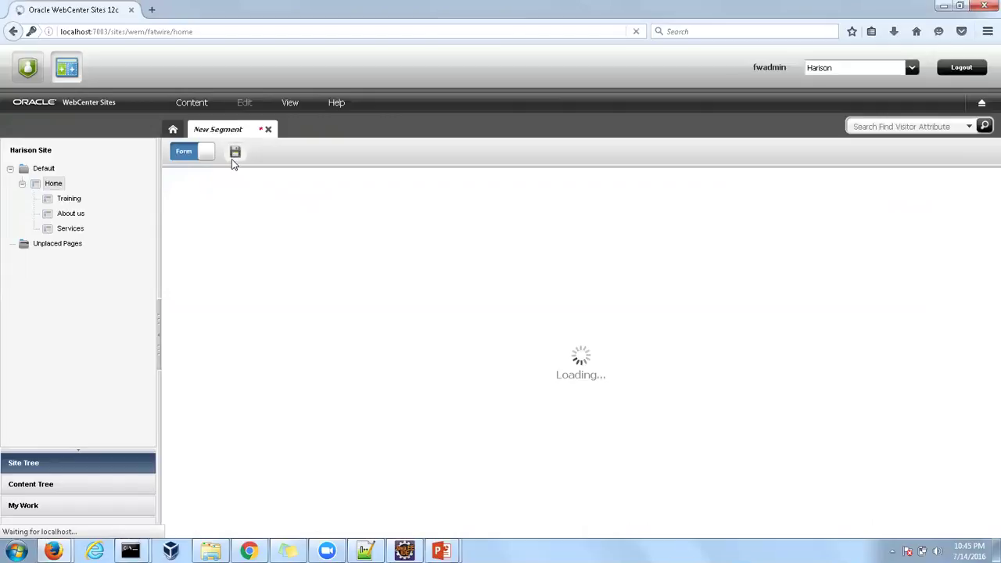
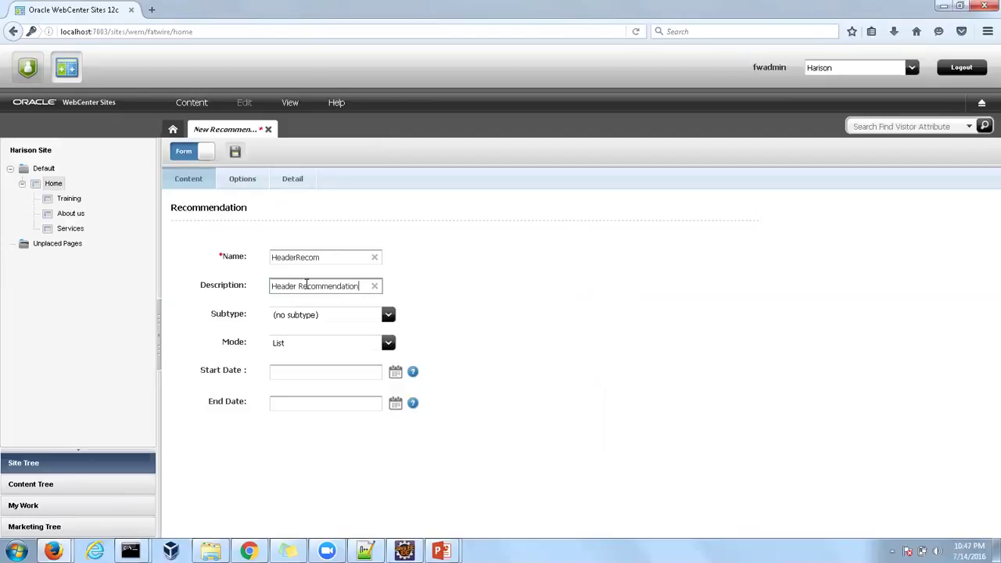
Set the HeaderRecom recommendation's mode to Recommendation and review its options.
left_click(389, 343)
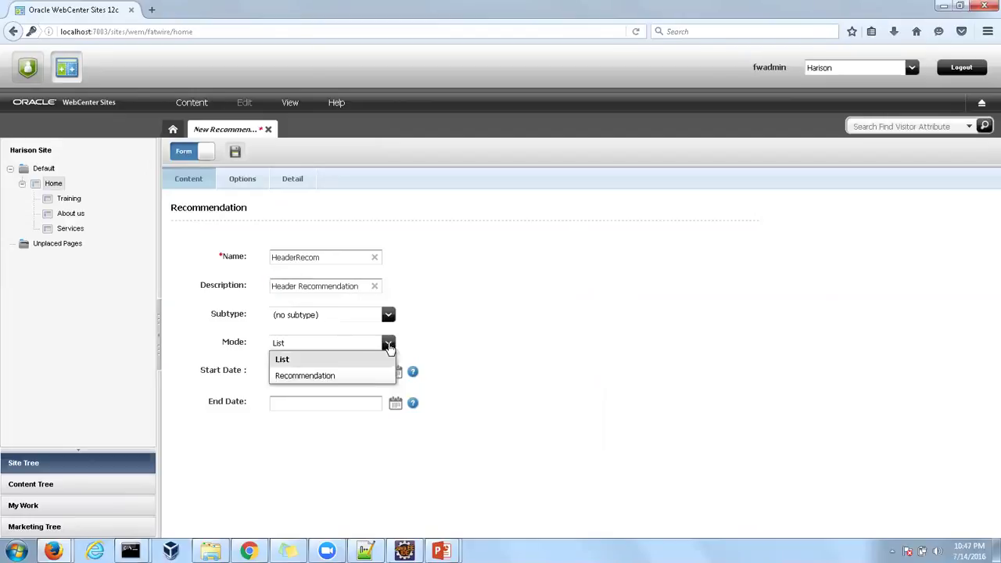
left_click(356, 376)
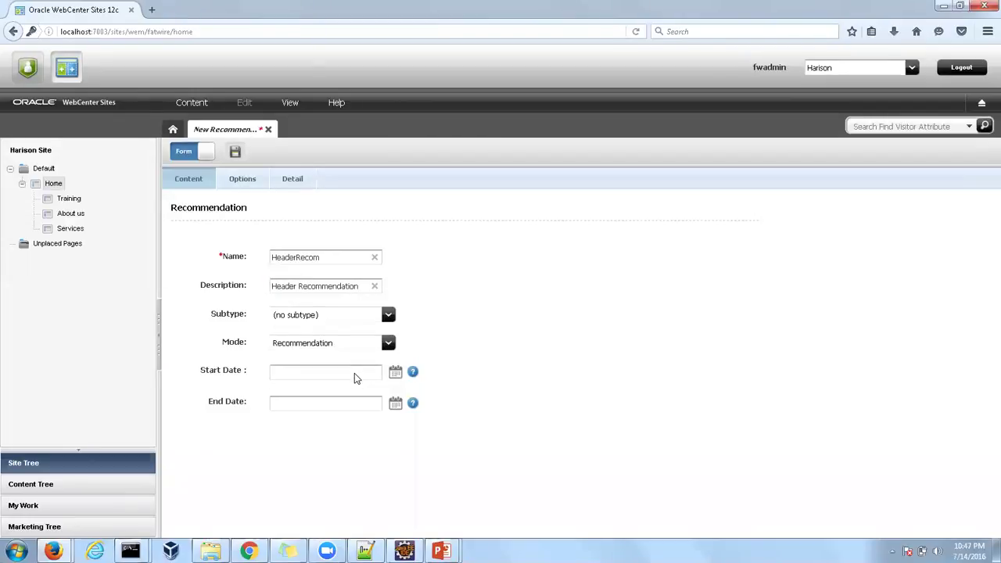
left_click(279, 183)
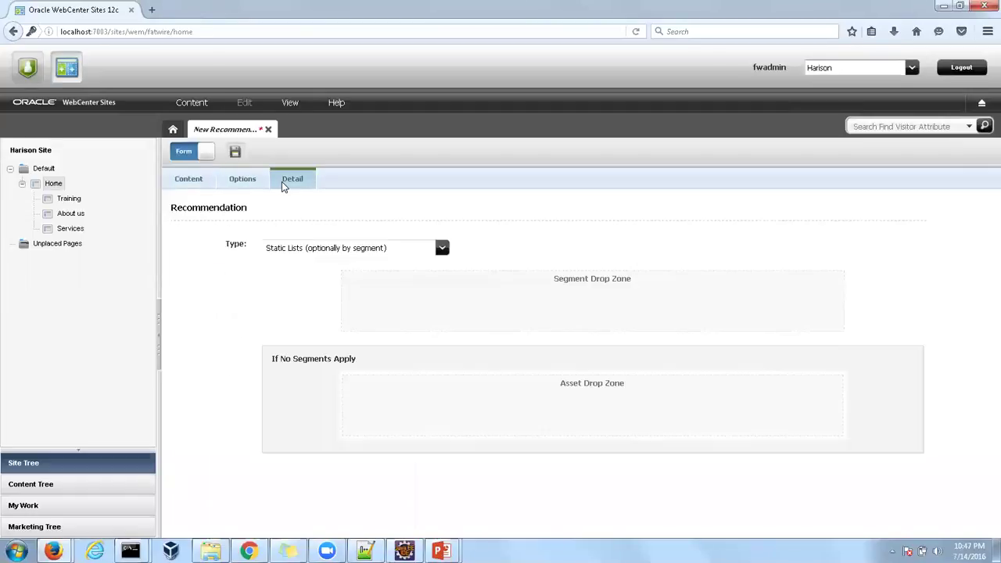
left_click(248, 186)
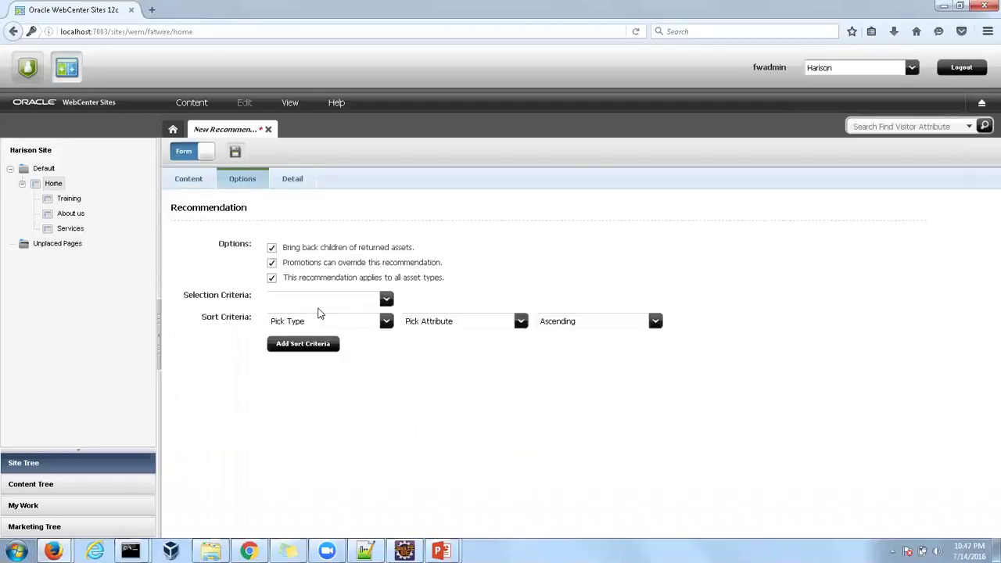
In the recommendation's details, add USsegment from the recent asset history to the segment drop zone.
left_click(289, 189)
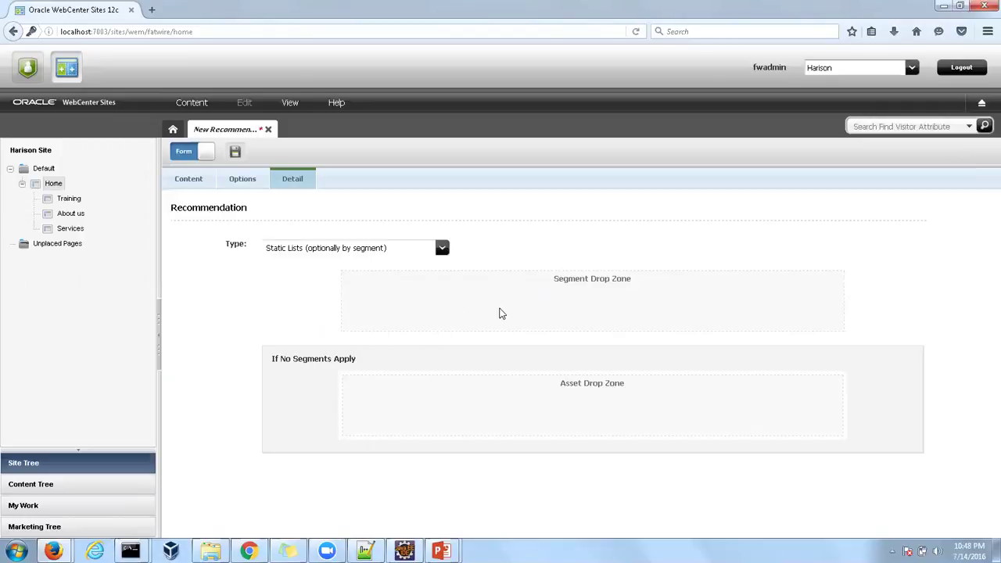
mouse_move(501, 313)
mouse_move(368, 387)
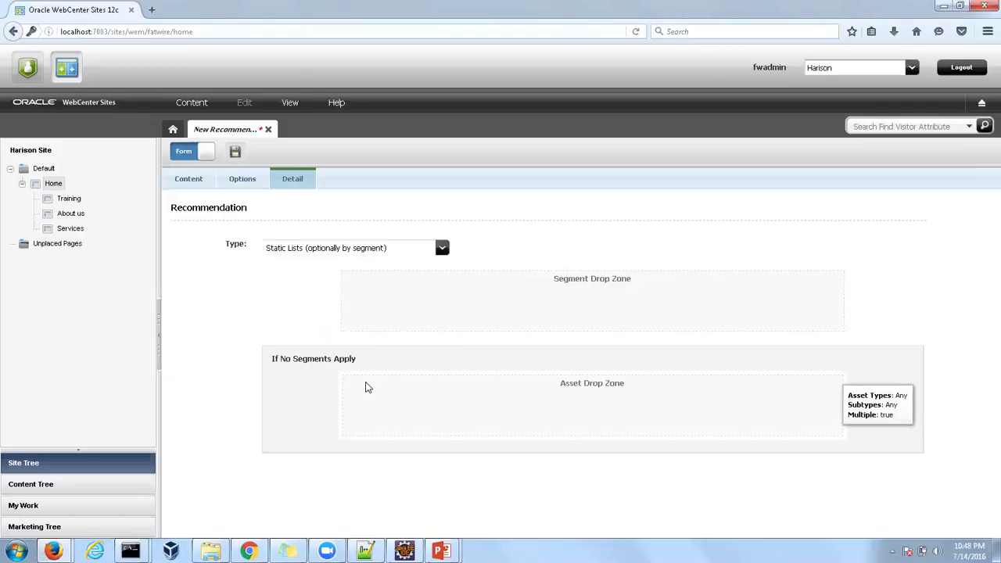
left_click(43, 506)
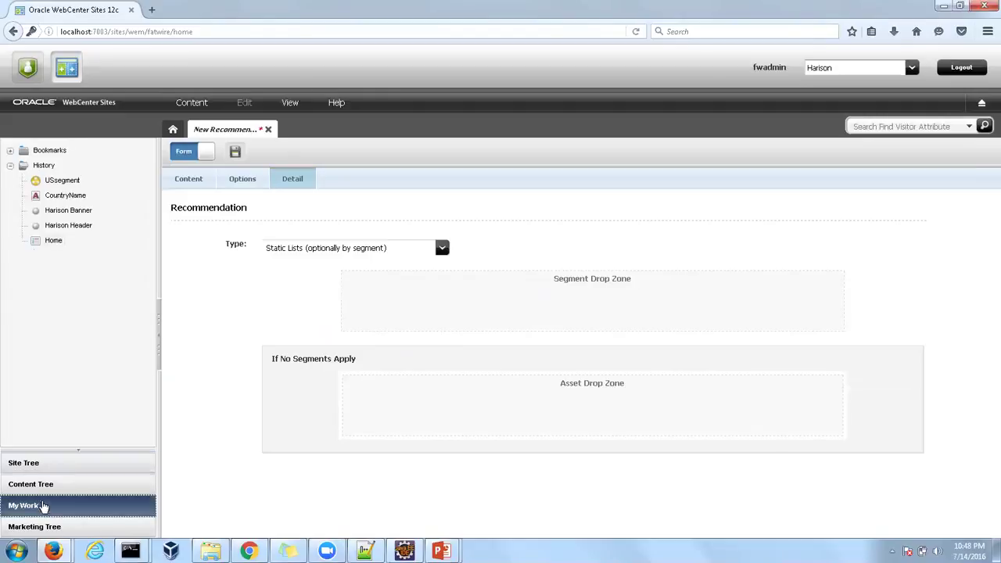
left_click_drag(63, 181, 372, 291)
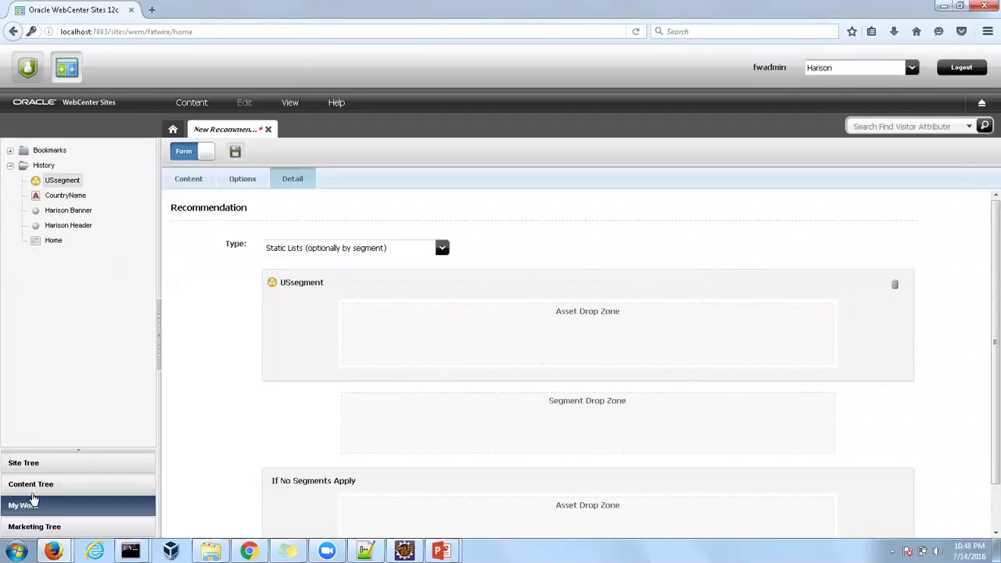
Search for Harison Asset Content assets and assign US Header to USsegment.
left_click(969, 127)
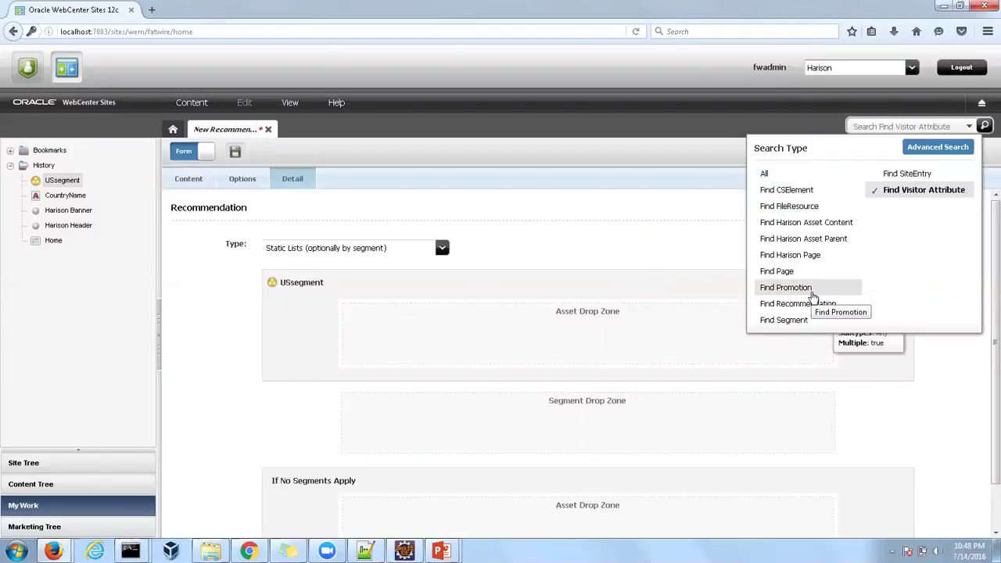
left_click(843, 357)
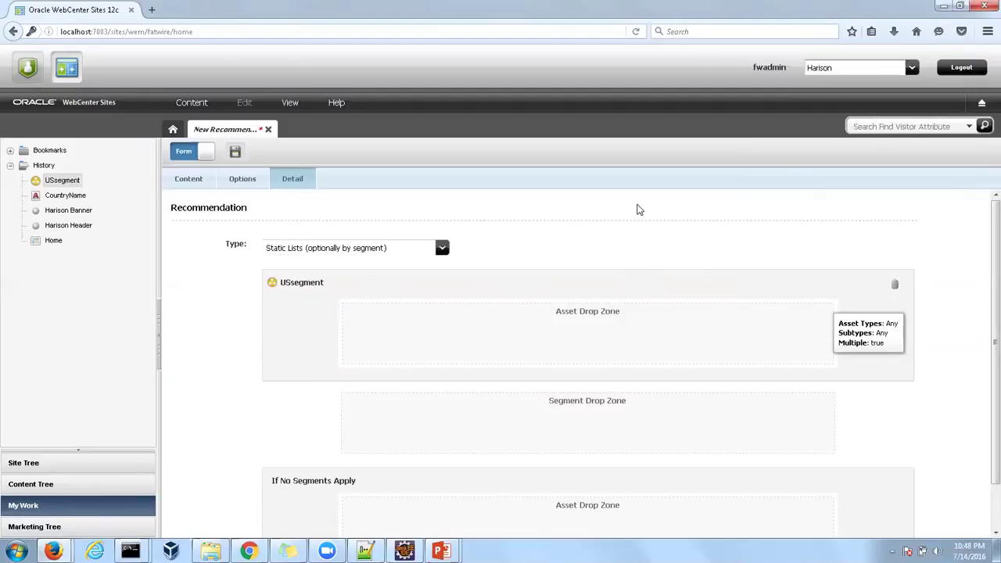
left_click(969, 127)
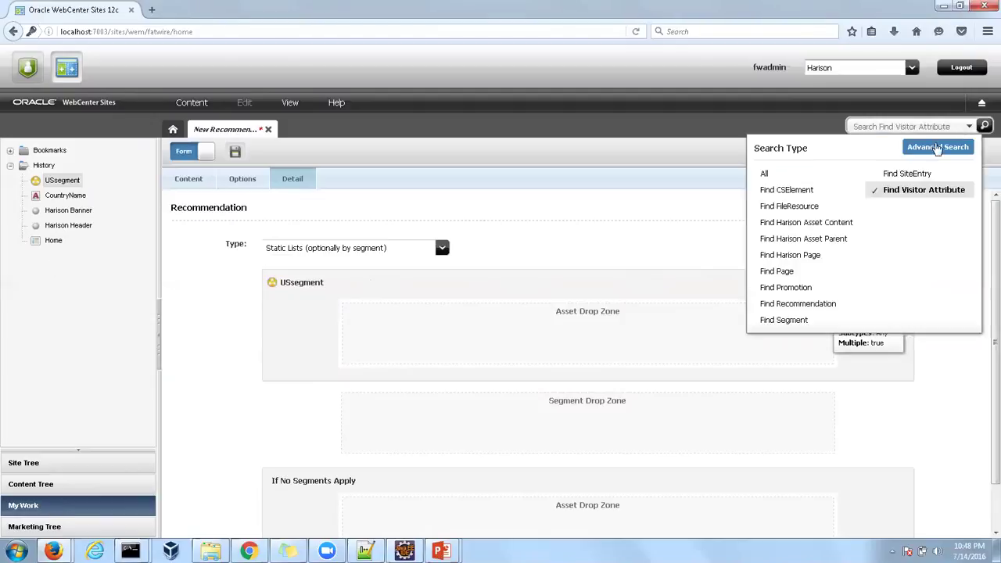
left_click(779, 222)
left_click(982, 126)
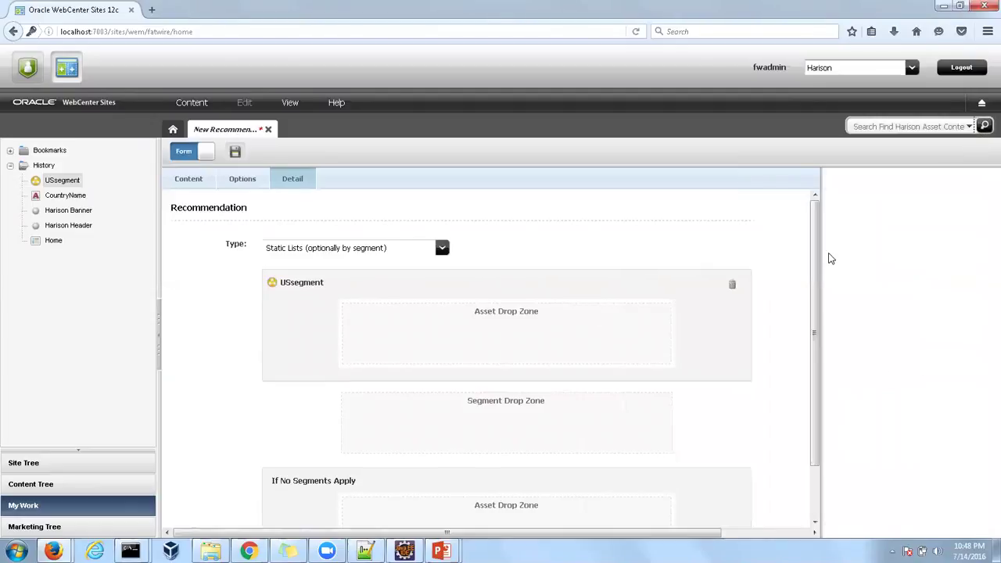
left_click_drag(853, 227, 575, 336)
Add Harison Header as the asset used if no segments apply, and save and close the HeaderRecom recommendation.
scroll(670, 362, "down", 2)
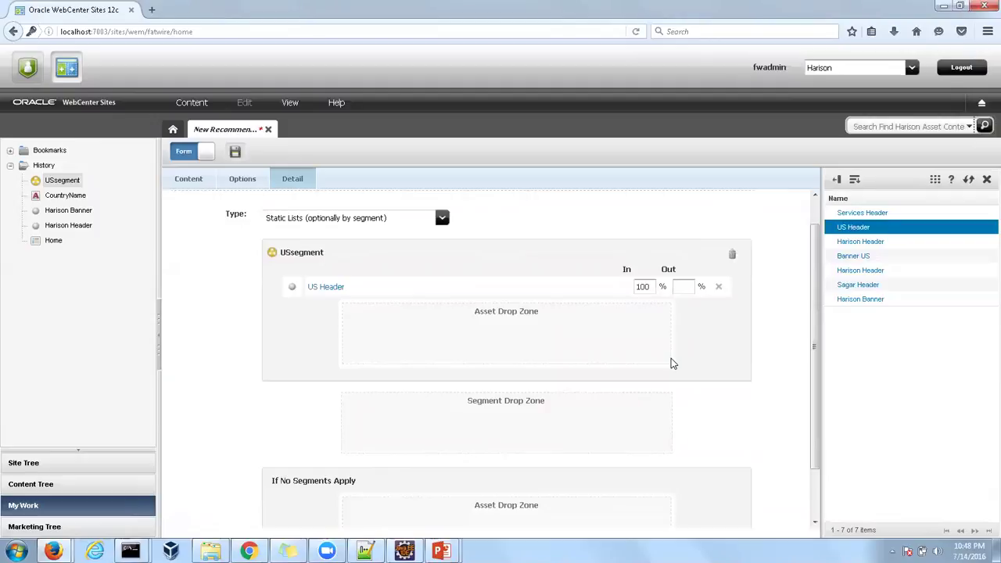
scroll(672, 362, "down", 1)
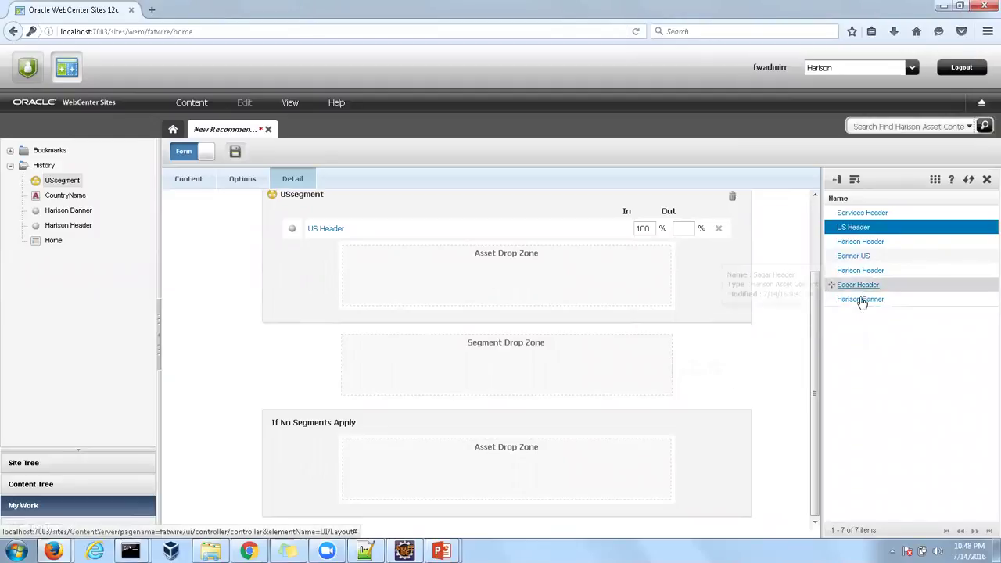
left_click_drag(860, 242, 503, 455)
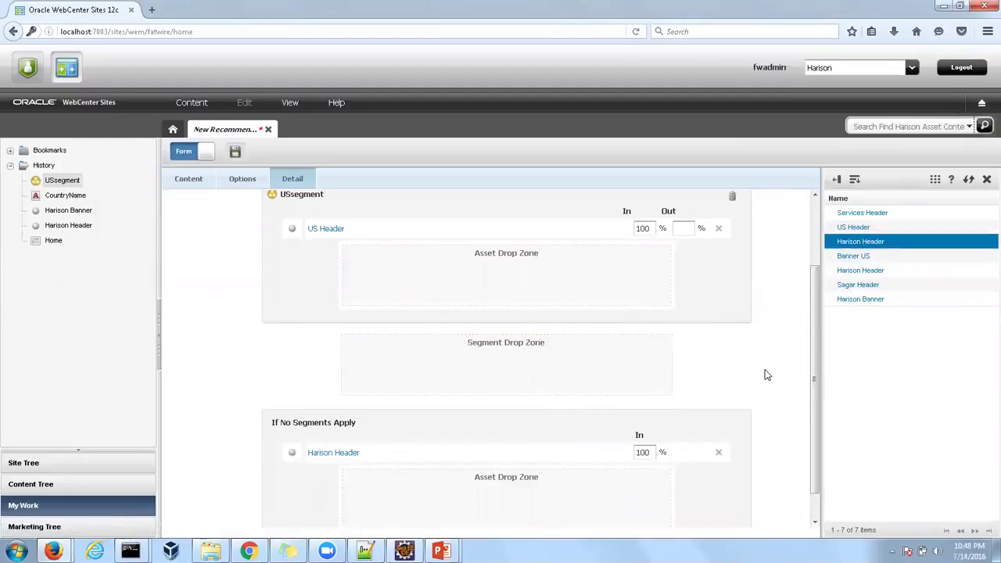
left_click(236, 153)
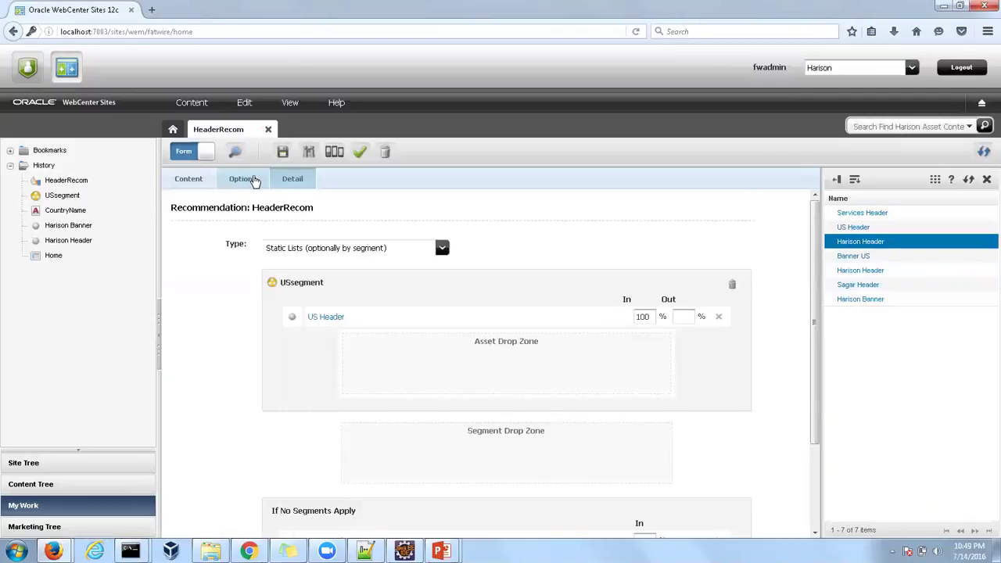
left_click(268, 131)
Create a new recommendation named BannerRecom with description "Banner Recommendation" and mode Recommendation, and check its options.
left_click(196, 112)
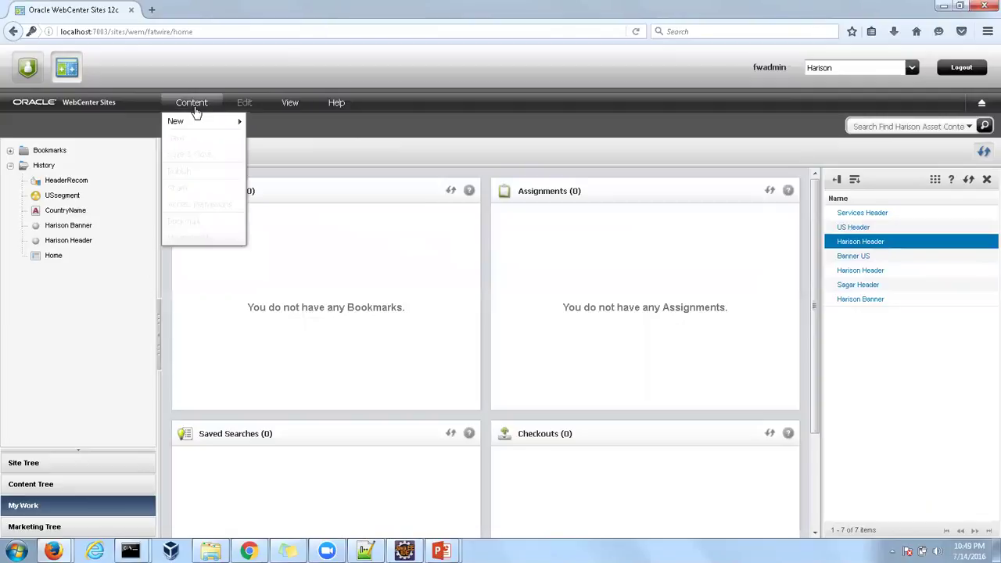
mouse_move(203, 124)
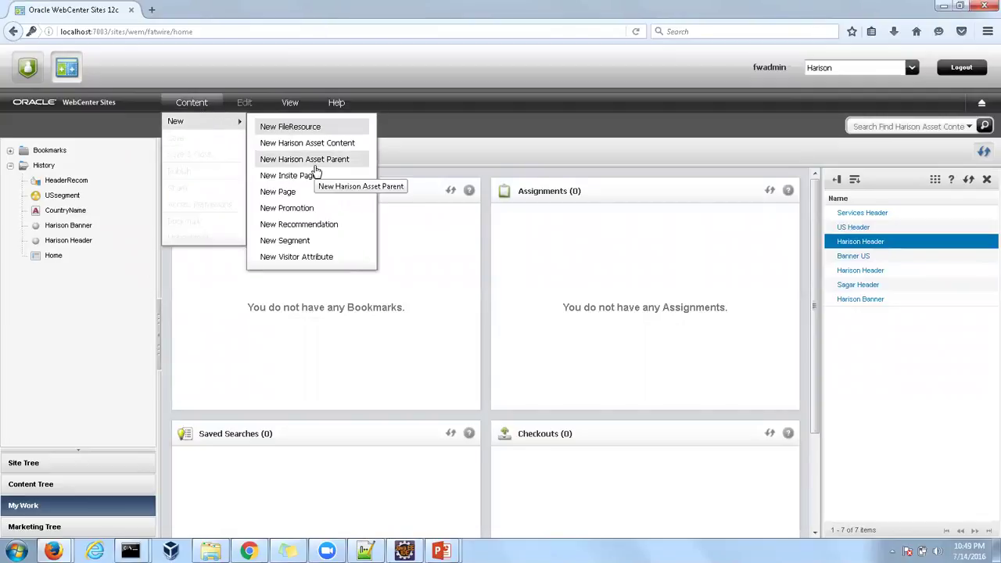
left_click(313, 224)
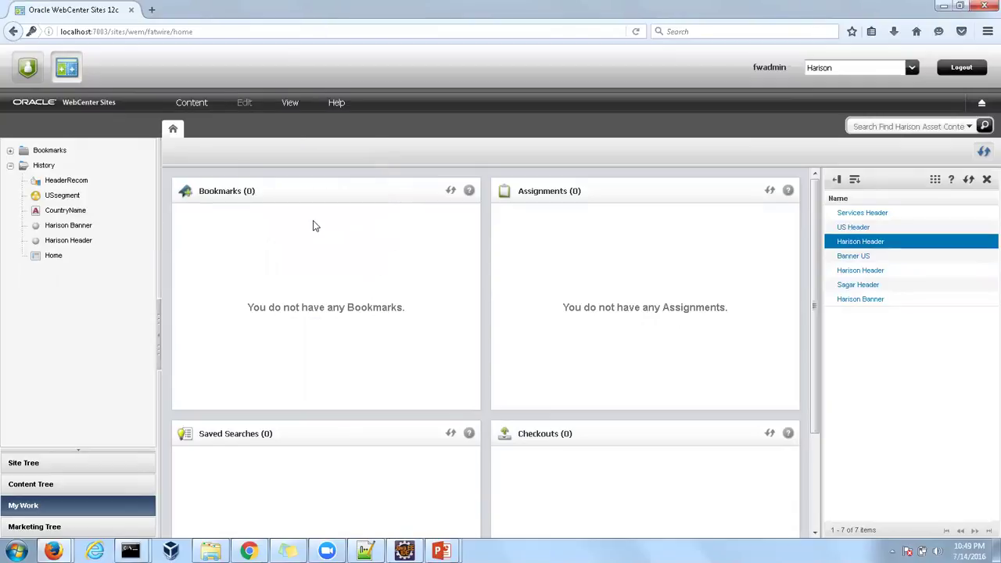
left_click(278, 257)
type("BannerRecom")
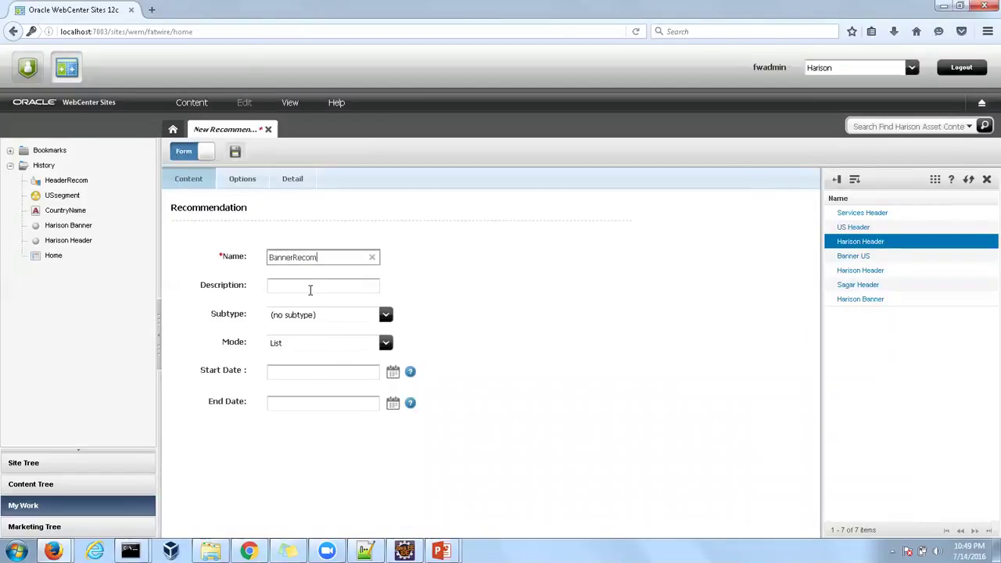
left_click(311, 288)
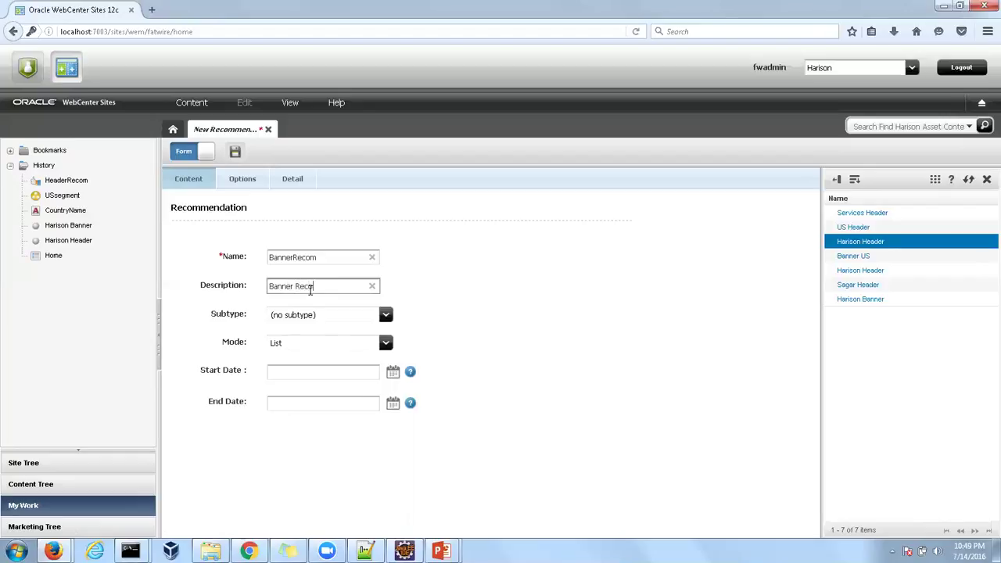
type("Banner Recommendation")
left_click(385, 342)
left_click(351, 375)
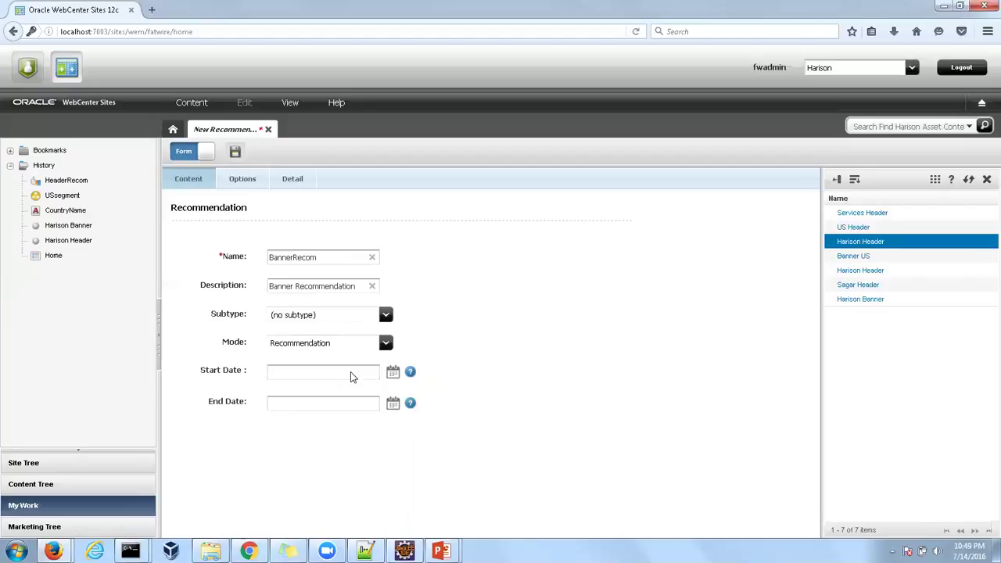
left_click(249, 186)
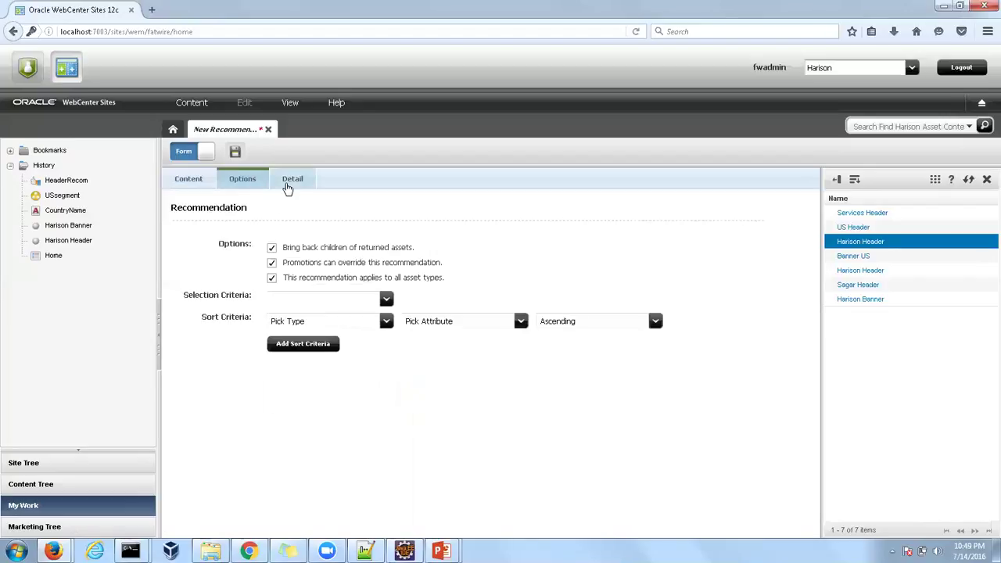
In the new recommendation's details, add USsegment to the segment drop zone and assign the Banner US asset to it.
left_click(289, 182)
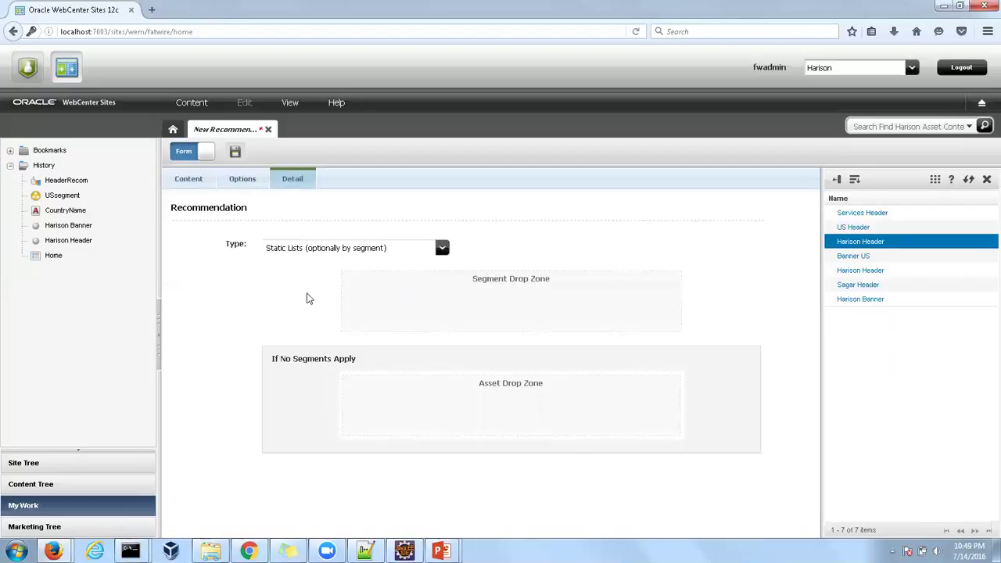
left_click_drag(53, 195, 356, 296)
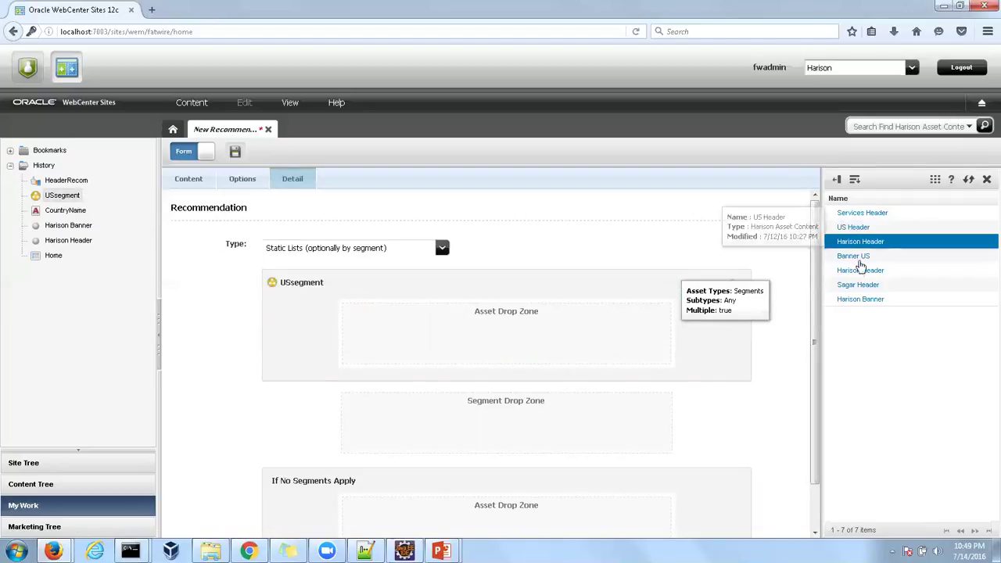
left_click_drag(855, 258, 655, 338)
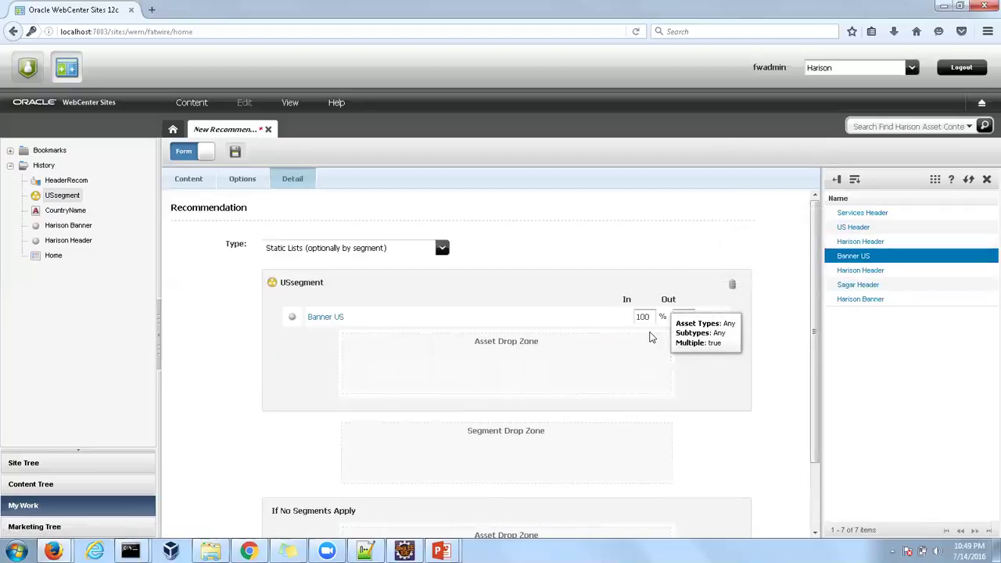
Add Harison Banner as the asset used if no segments apply, dismiss the search results, and save the BannerRecom recommendation.
scroll(655, 337, "down", 2)
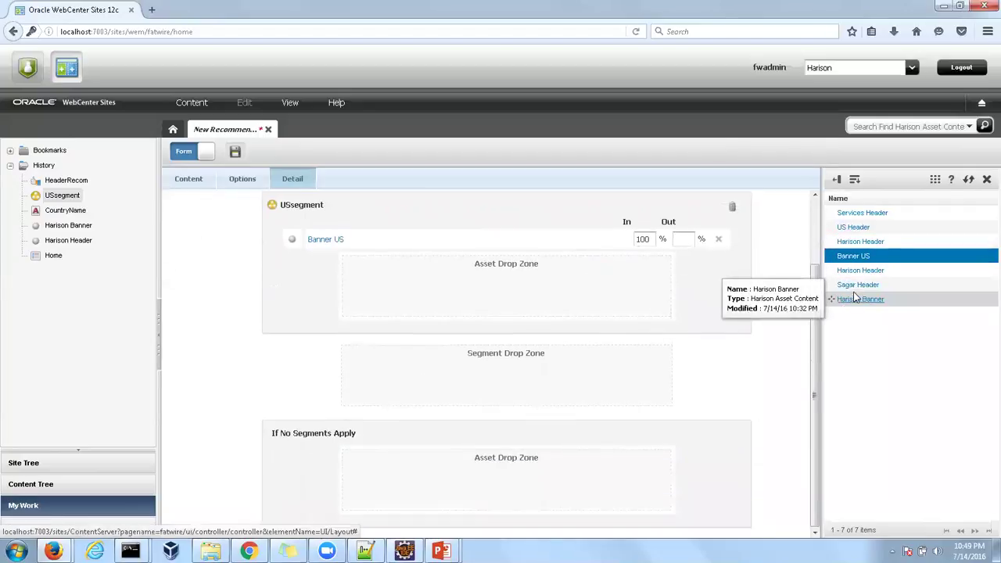
left_click_drag(854, 305, 520, 469)
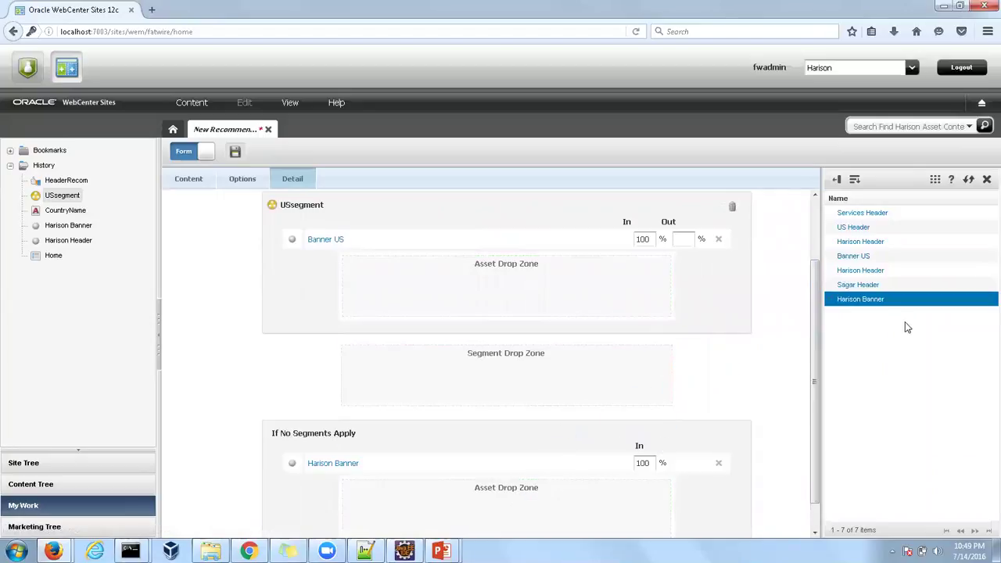
left_click(986, 179)
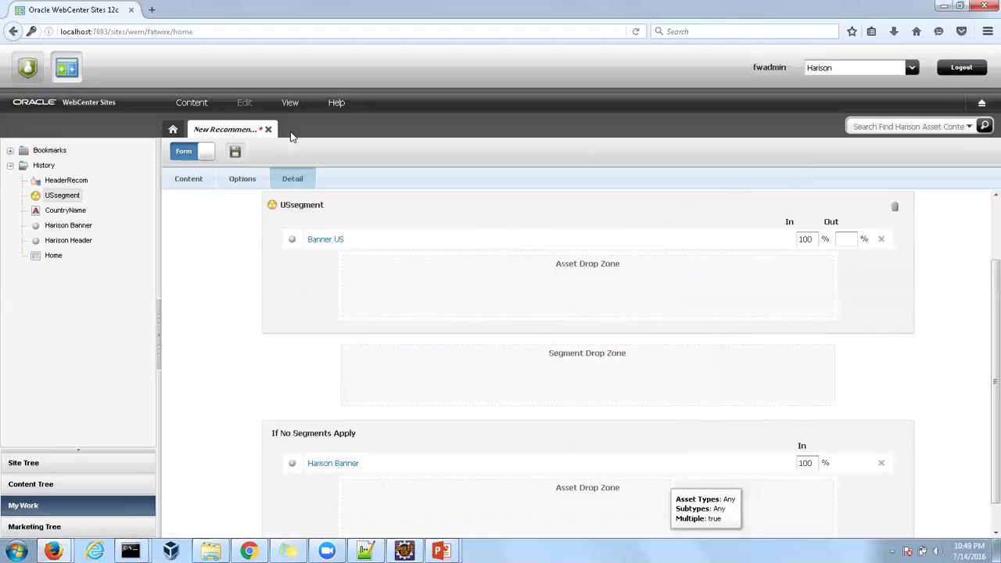
left_click(235, 152)
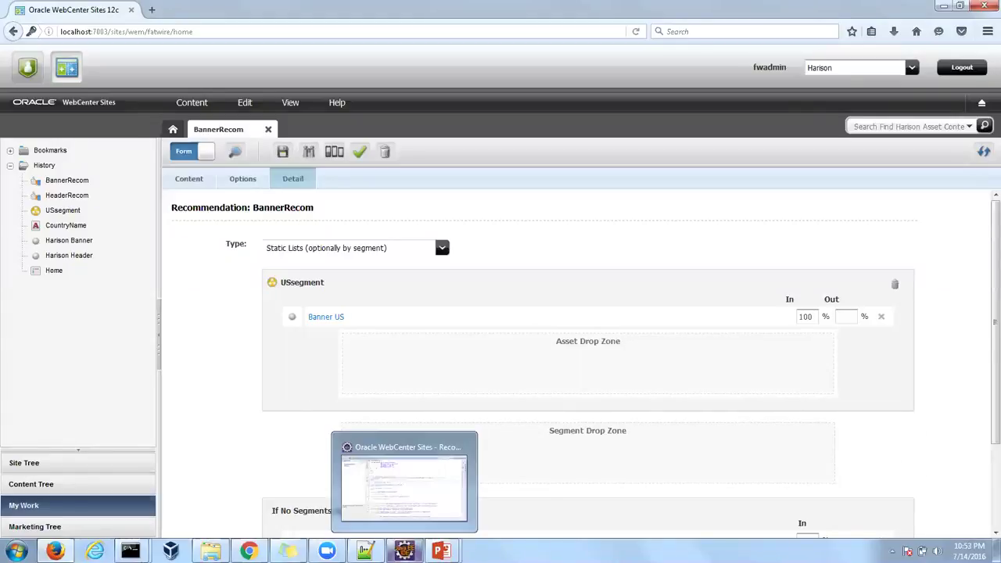
Switch to the presentation to check the upcoming setup steps, and return to the browser.
mouse_move(442, 551)
left_click(511, 487)
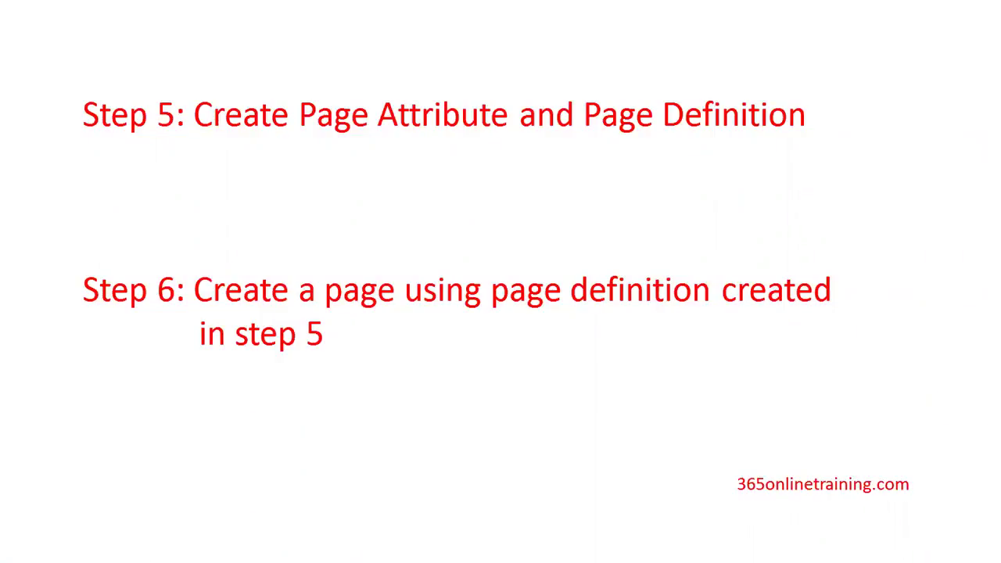
key("alt+Tab")
Open the Admin interface and start a new page attribute, closing any stray settings window.
left_click(27, 68)
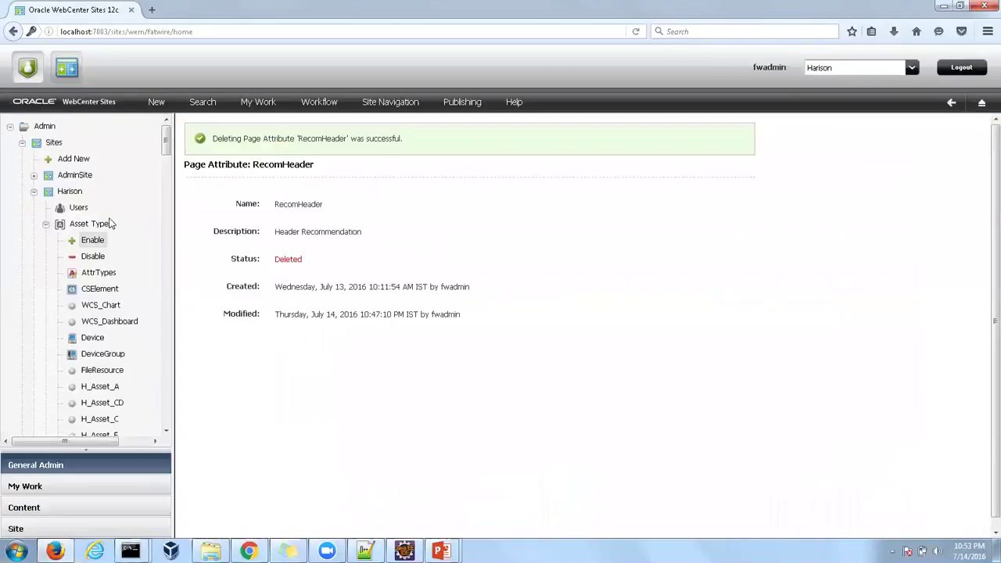
scroll(113, 224, "down", 1)
left_click(155, 105)
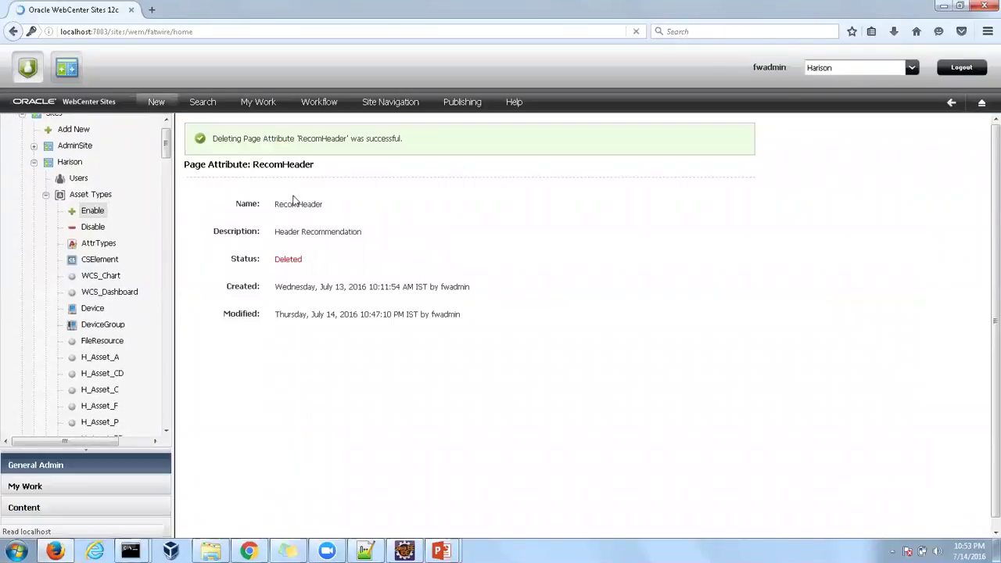
scroll(357, 295, "down", 2)
left_click(412, 349)
left_click(308, 196)
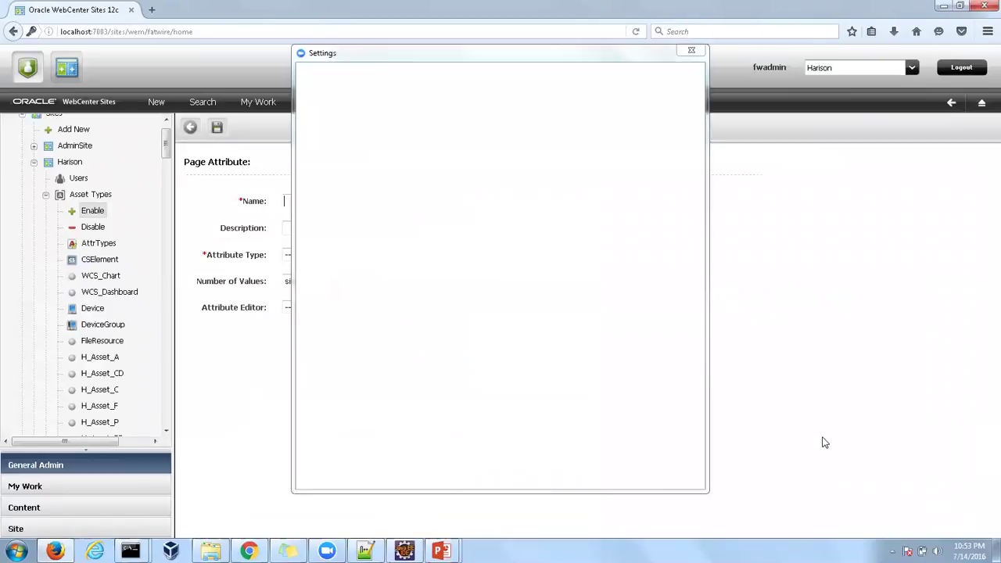
left_click(691, 50)
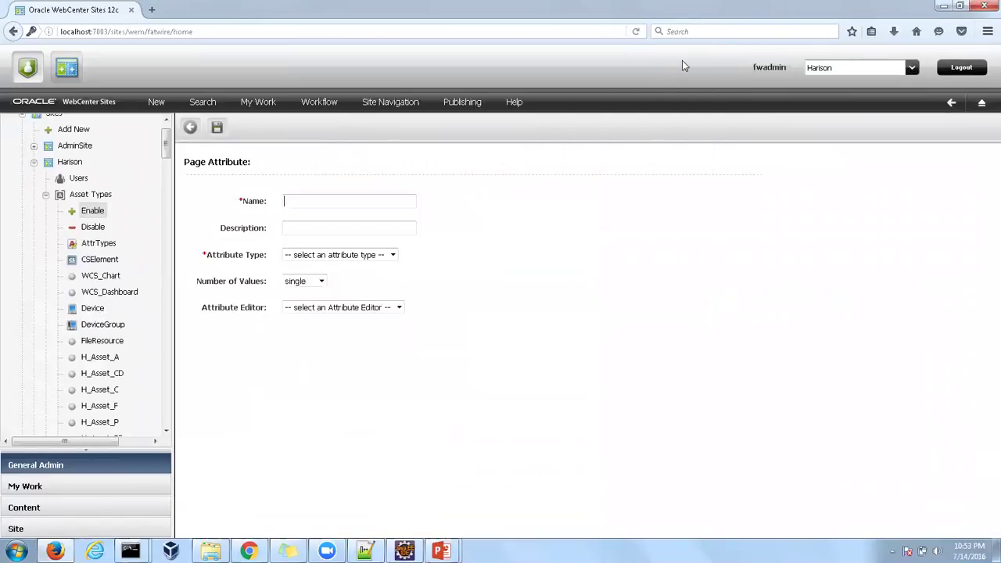
Name the page attribute RecomHeader and give it the description "Header Recommendation".
left_click(316, 205)
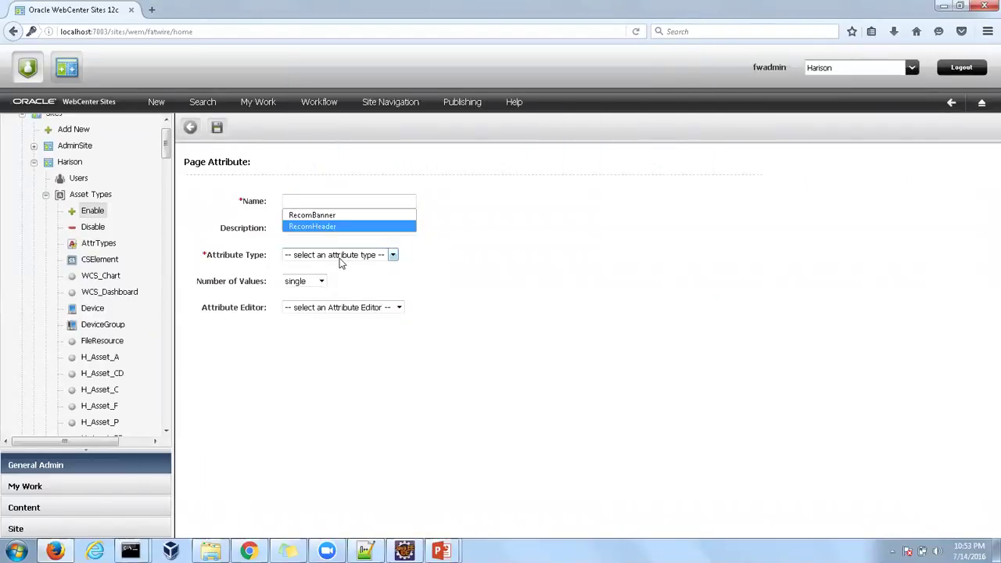
left_click(312, 227)
left_click(321, 227)
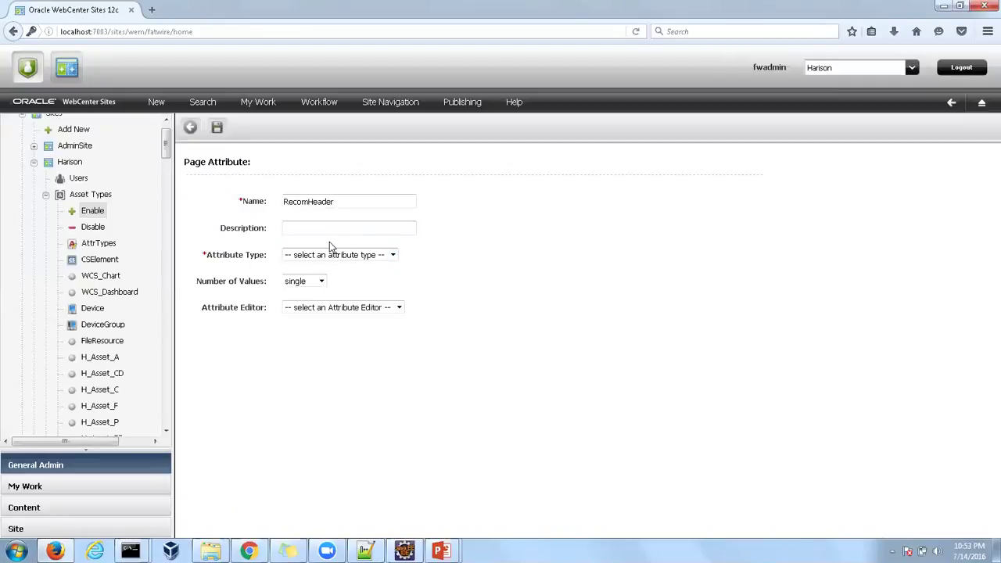
type("Recom")
left_click(330, 242)
Set the attribute type to asset and the asset type to Recommendation, and save the page attribute.
left_click(394, 255)
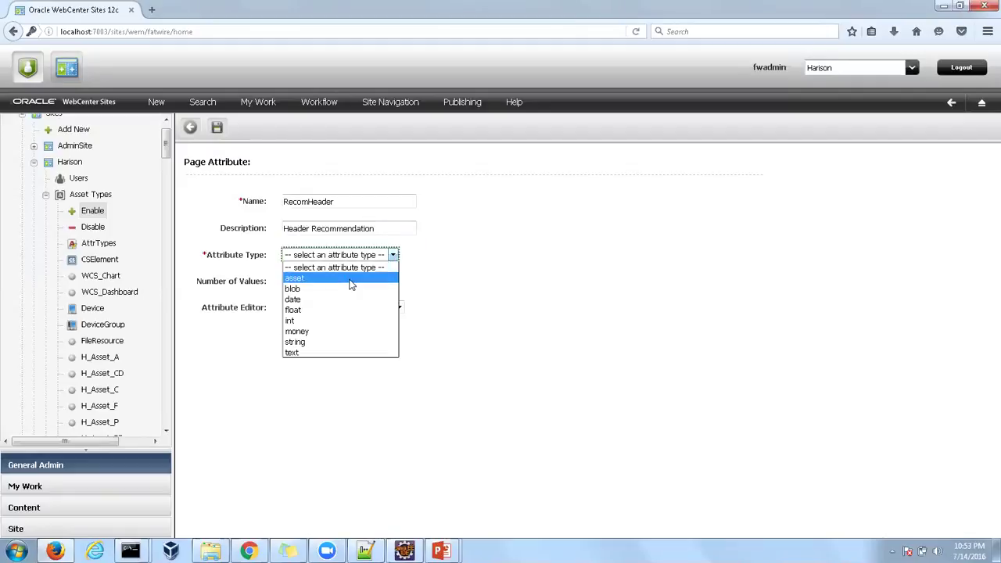
left_click(351, 279)
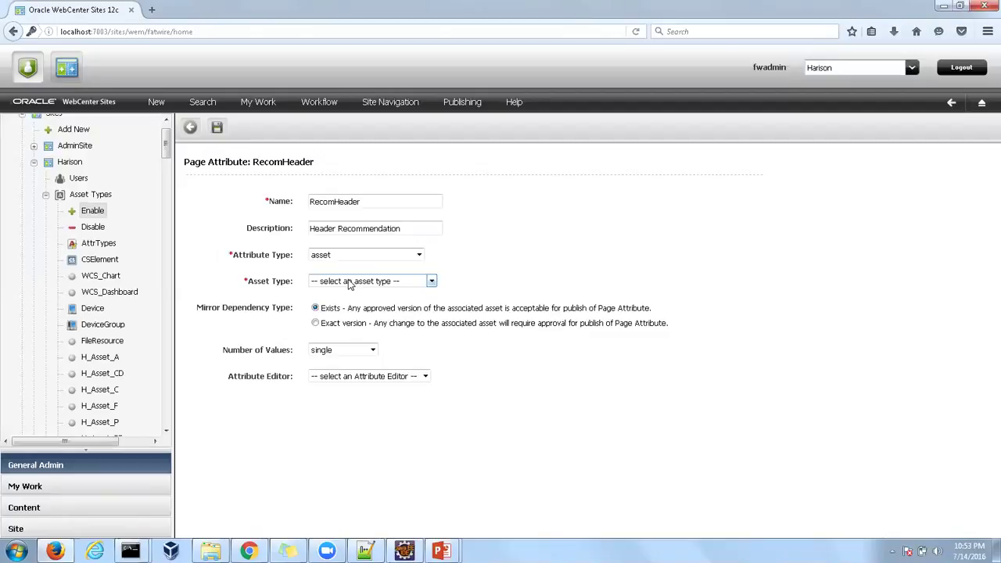
left_click(432, 283)
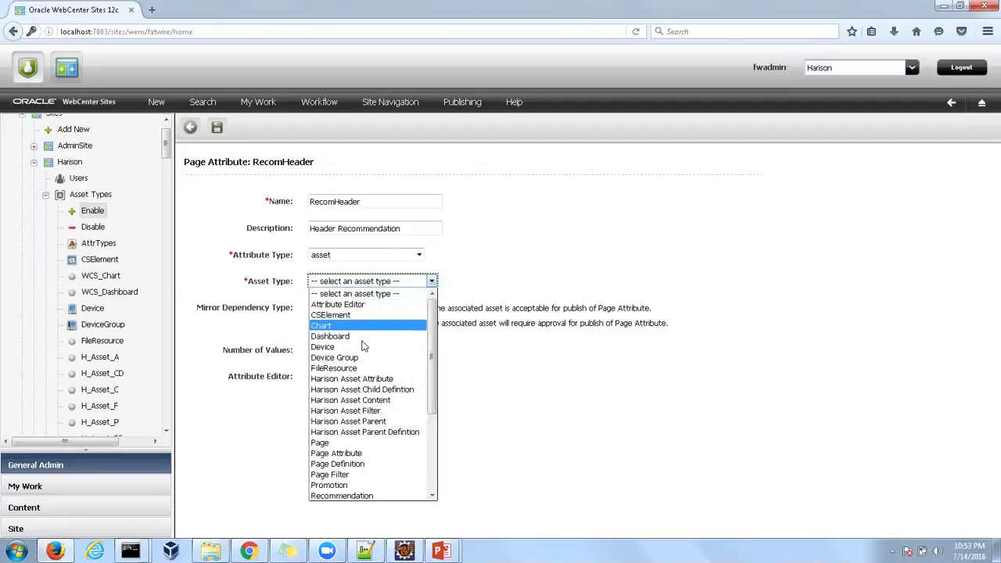
scroll(356, 405, "down", 1)
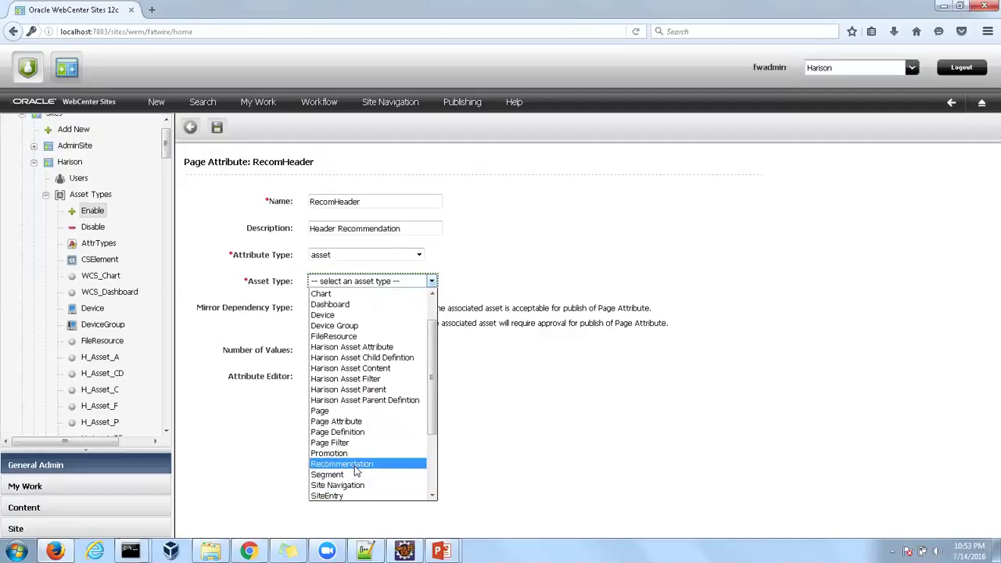
left_click(355, 464)
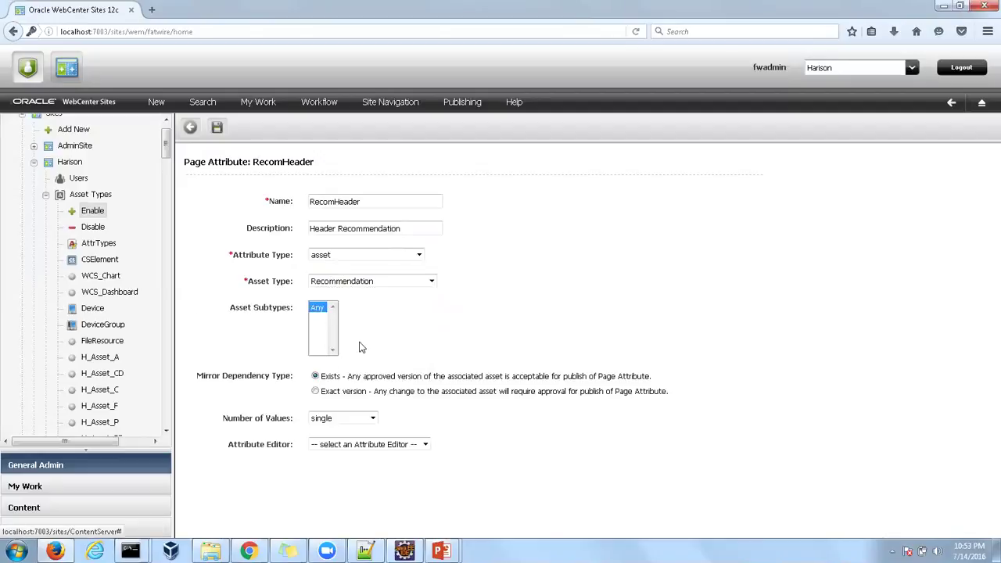
left_click(222, 132)
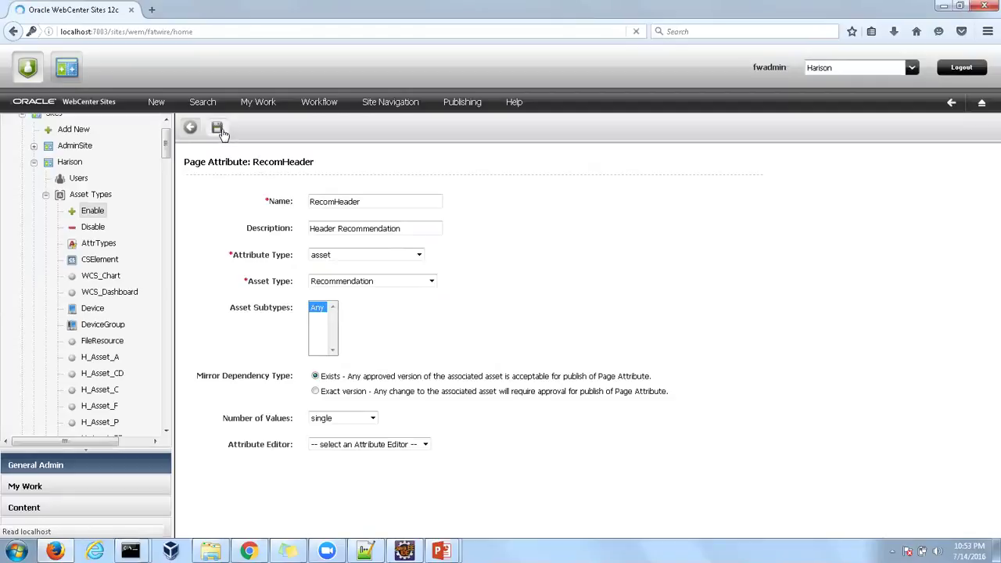
Go back to the RecomHeader entry form and replace the name with RecomBanner.
right_click(273, 166)
left_click(286, 179)
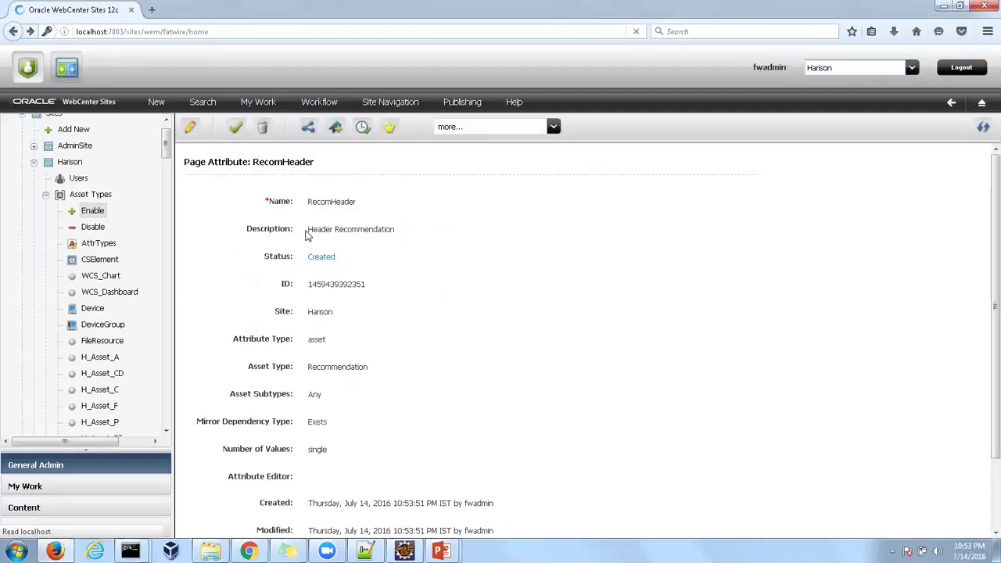
left_click(375, 202)
key("BackSpace")
key("BackSpace")
key("BackSpace")
key("BackSpace")
key("BackSpace")
key("BackSpace")
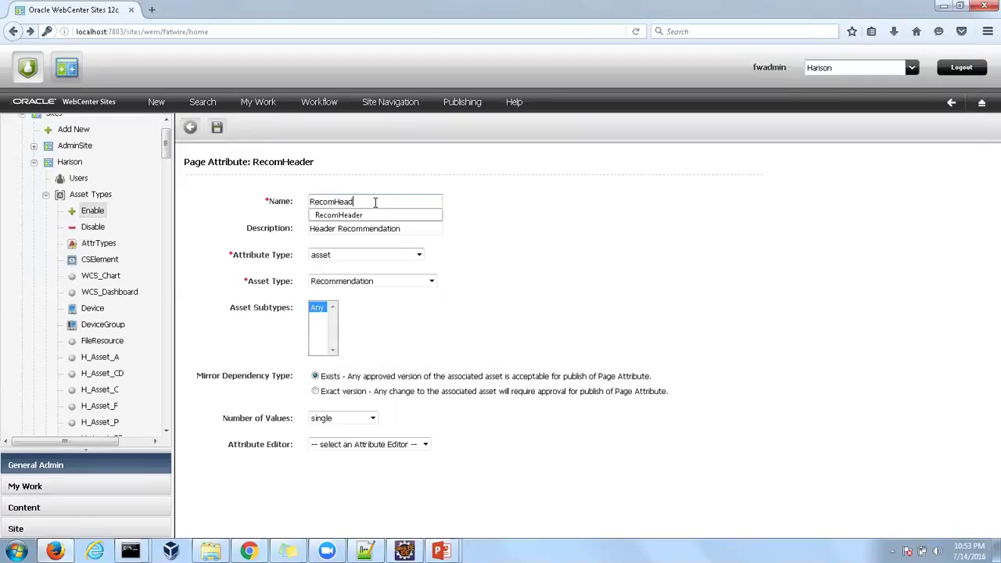
type("Ba")
key("Down")
key("Return")
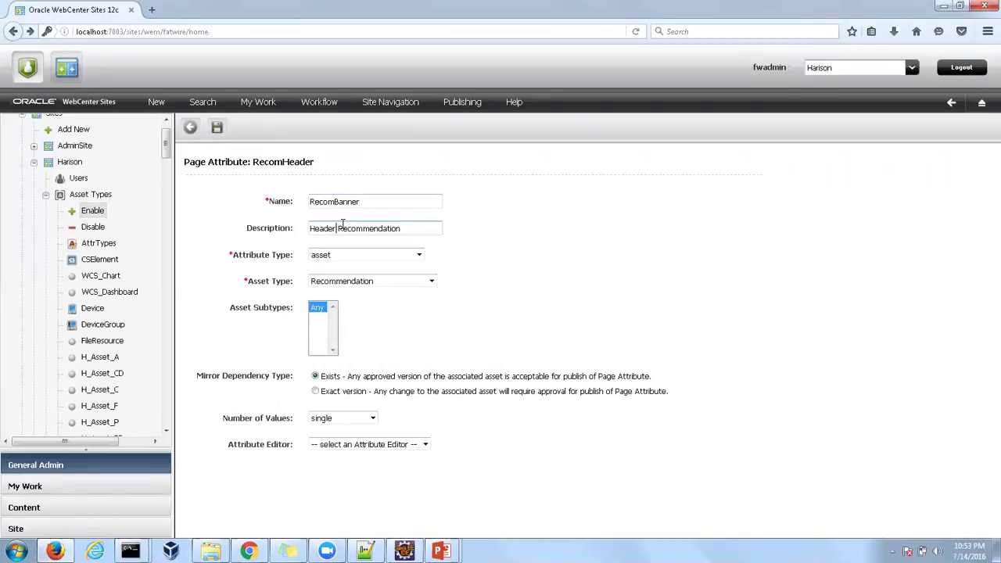
Change the description in the reused form to "Banner Recommendation".
key("BackSpace")
key("BackSpace")
key("BackSpace")
key("BackSpace")
key("BackSpace")
key("BackSpace")
key("BackSpace")
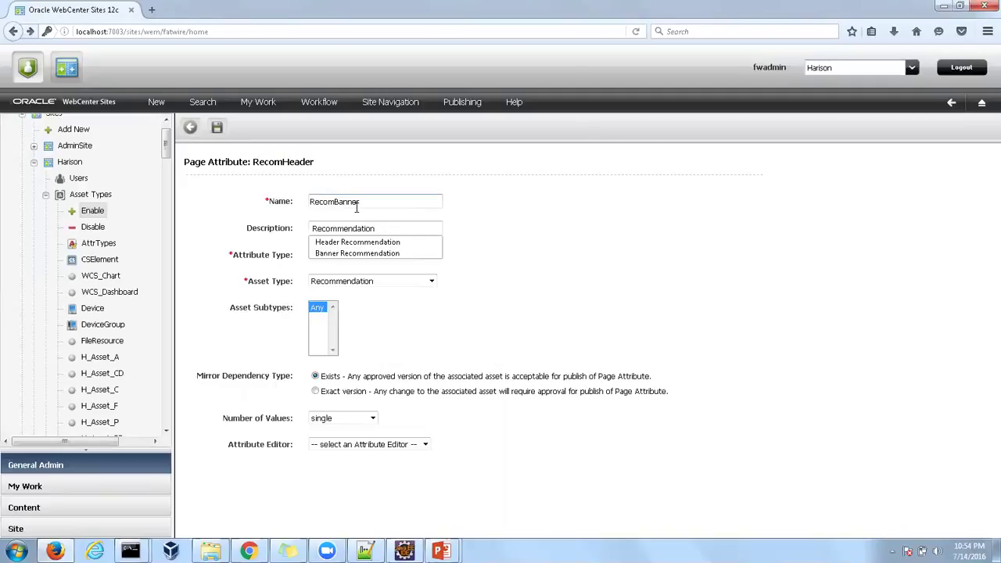
type("Banner")
key("Down")
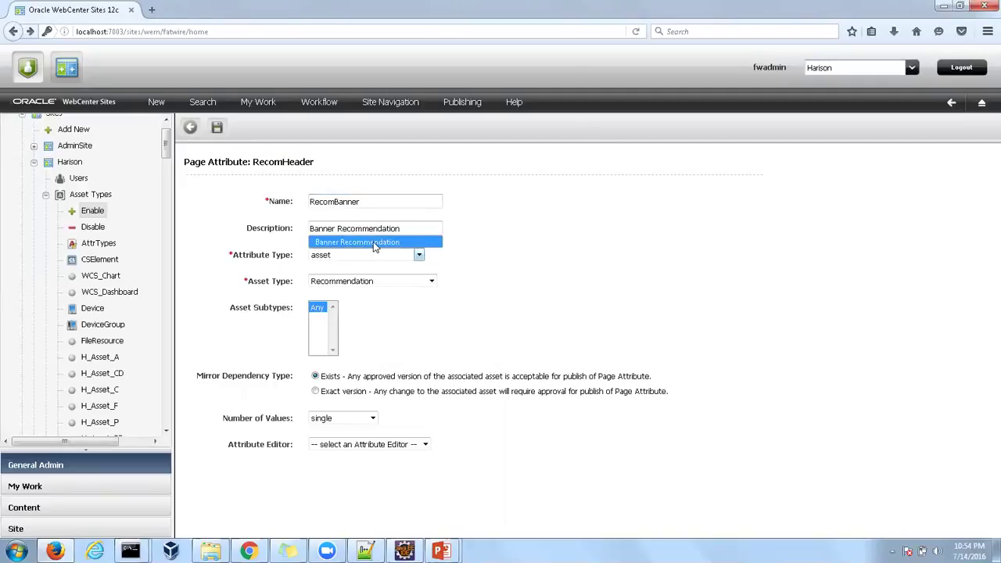
key("Return")
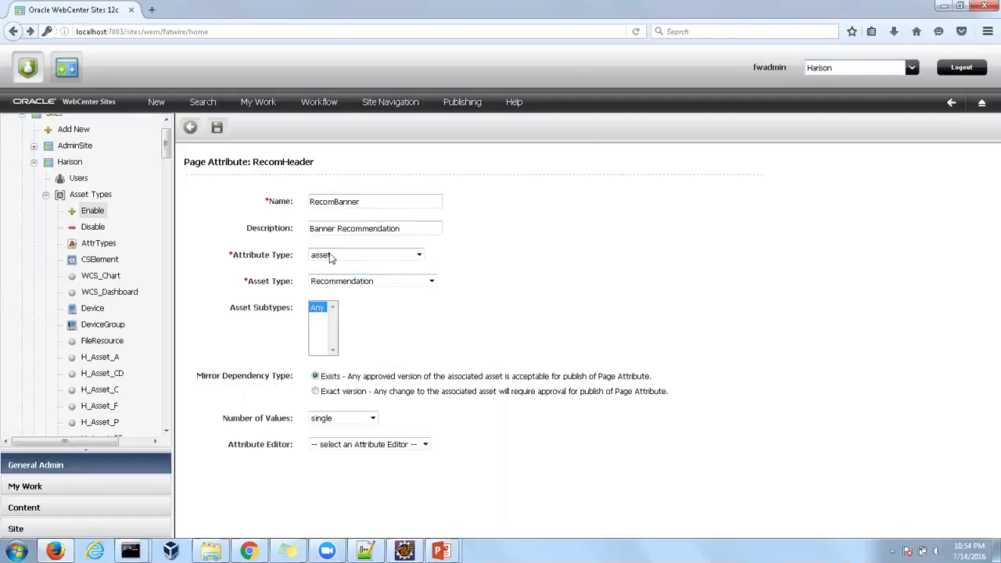
Try to save the reused form as the RecomBanner page attribute, and go back to the form.
left_click_drag(246, 258, 288, 258)
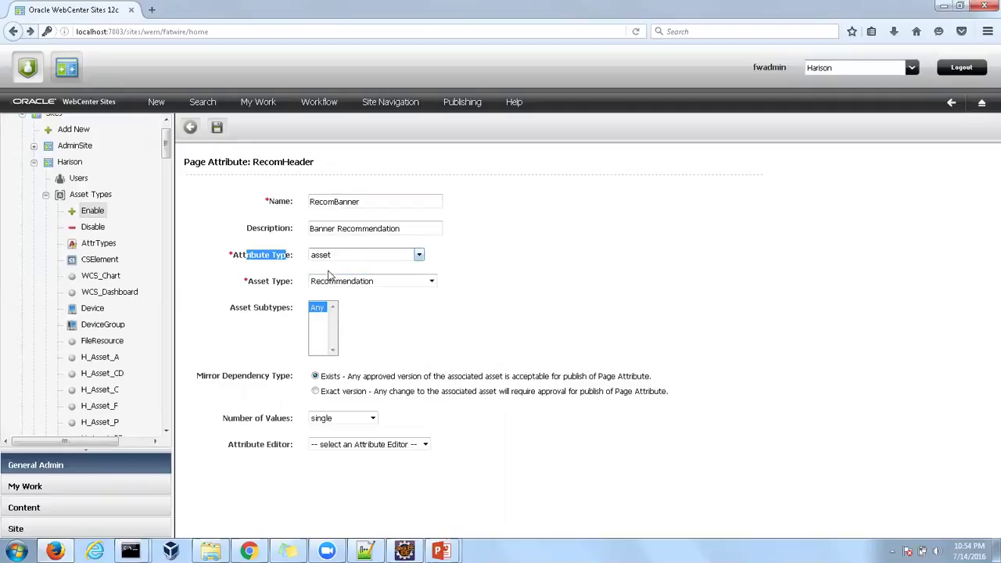
left_click(216, 127)
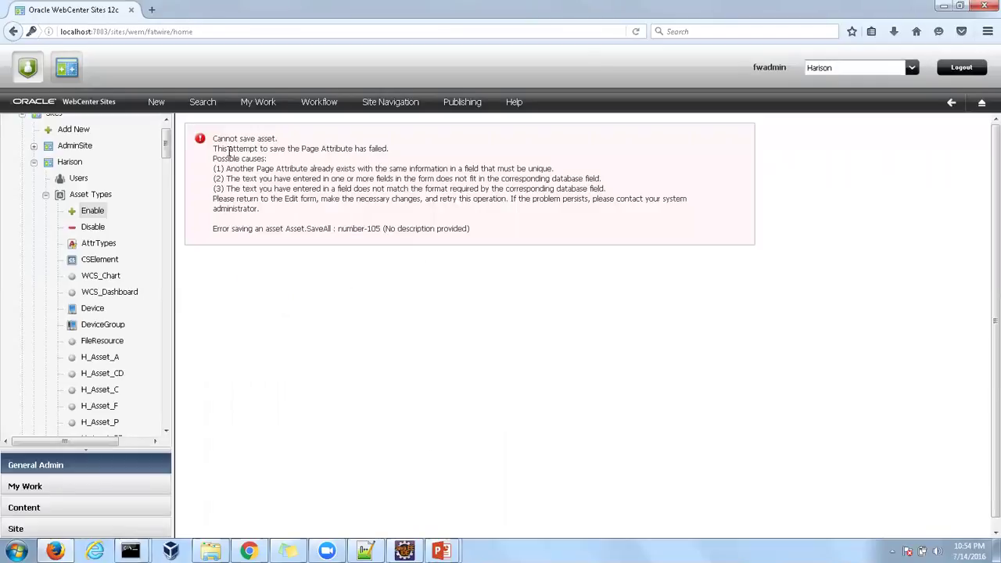
right_click(379, 278)
left_click(393, 290)
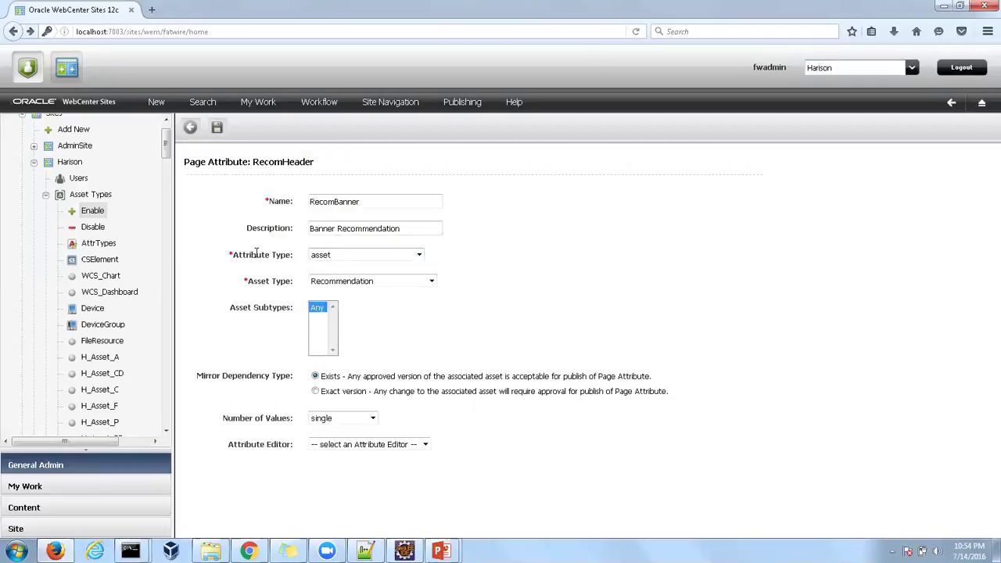
Search for all page attributes to check which ones exist.
left_click(201, 101)
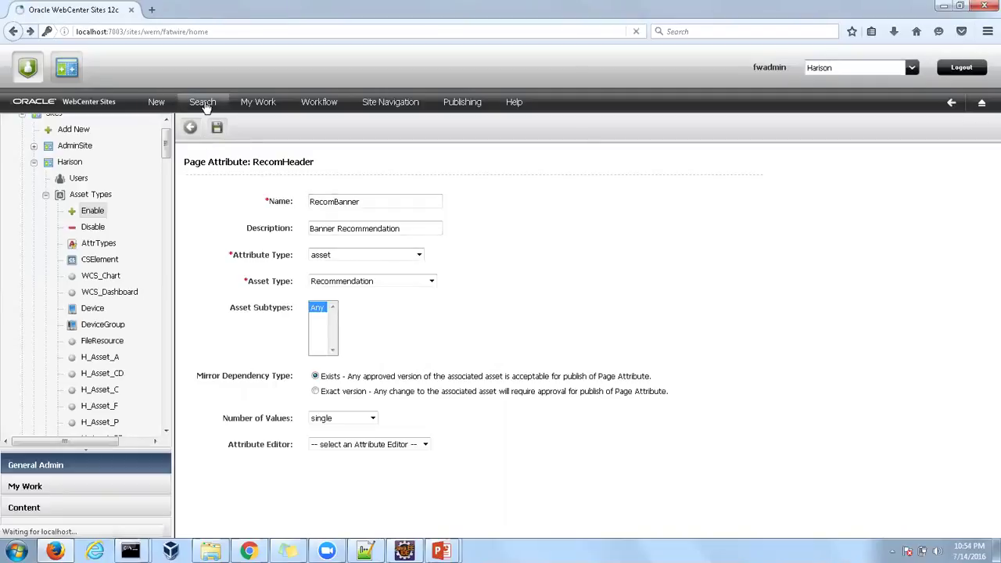
left_click(387, 409)
left_click(293, 260)
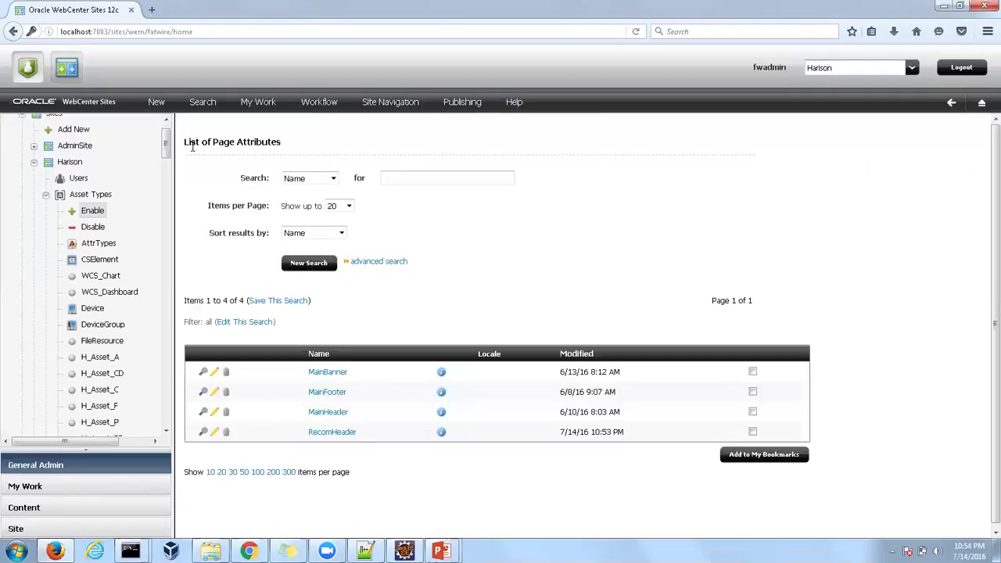
Start a new page attribute named RecomBanner with the description "Banner Recommendation".
left_click(156, 101)
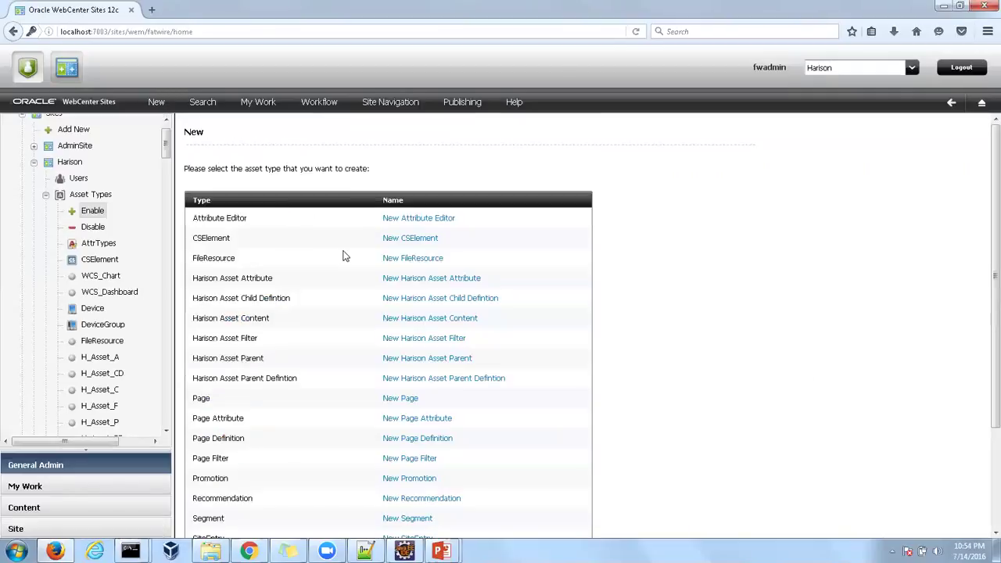
left_click(417, 419)
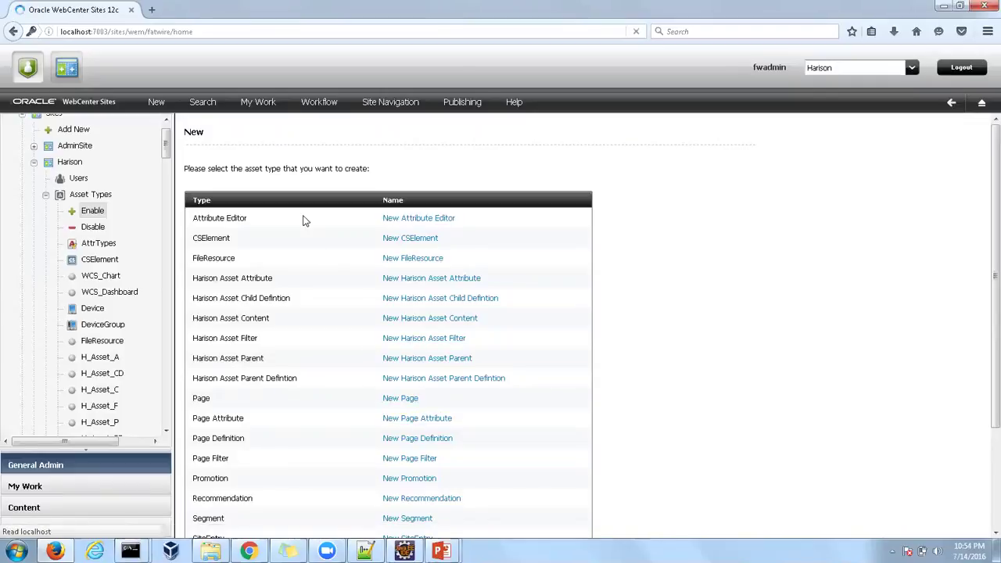
left_click(305, 202)
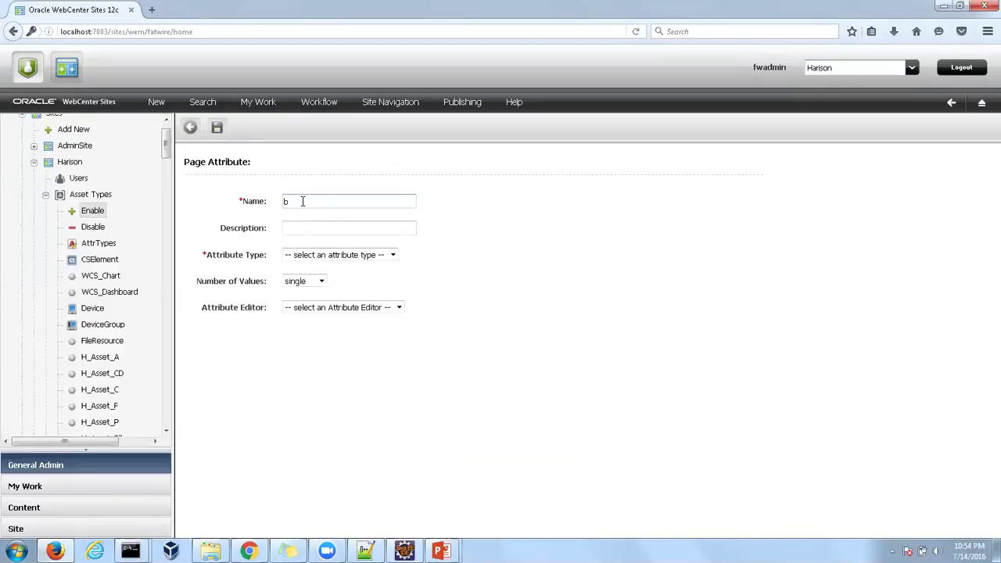
type("Re")
left_click(309, 214)
left_click(308, 222)
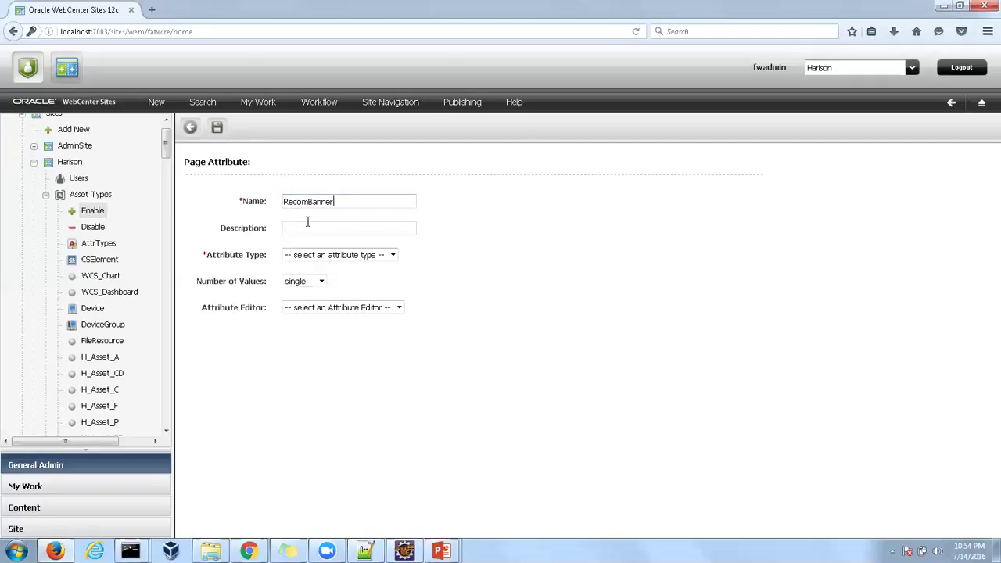
type("B")
left_click(328, 241)
Set the attribute type to asset and the asset type to Recommendation, and save the page attribute.
left_click(393, 255)
left_click(342, 273)
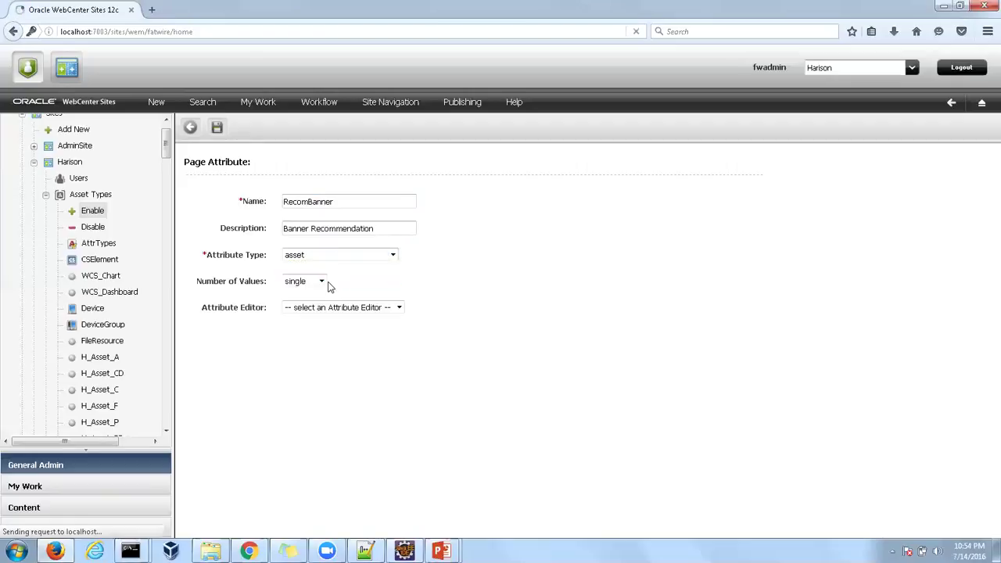
left_click(431, 282)
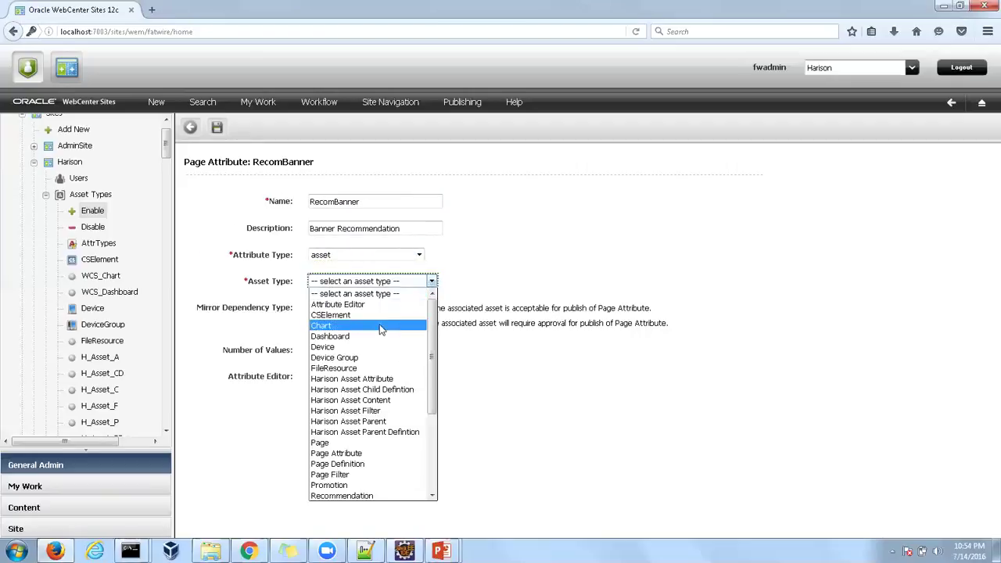
scroll(432, 408, "down", 3)
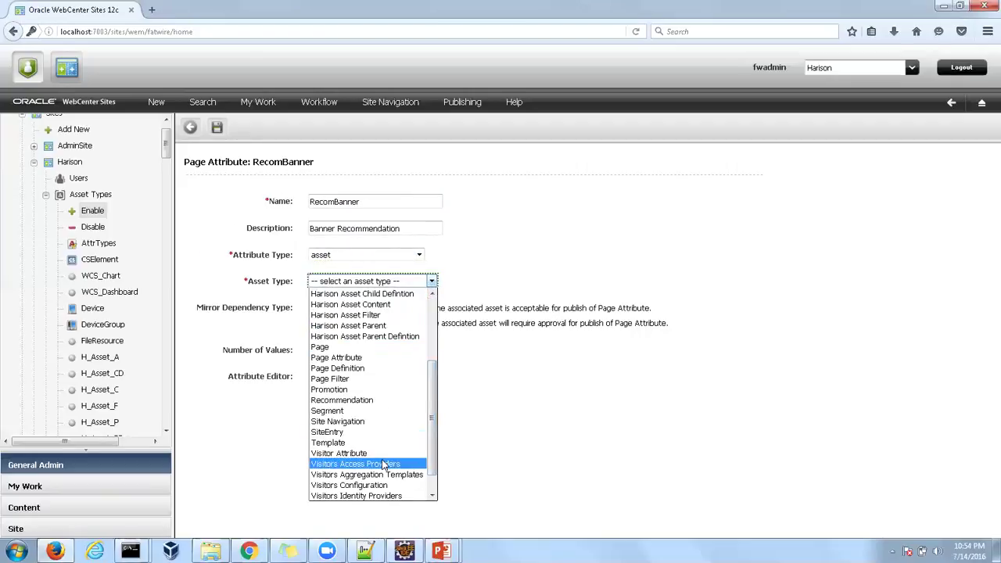
left_click(351, 404)
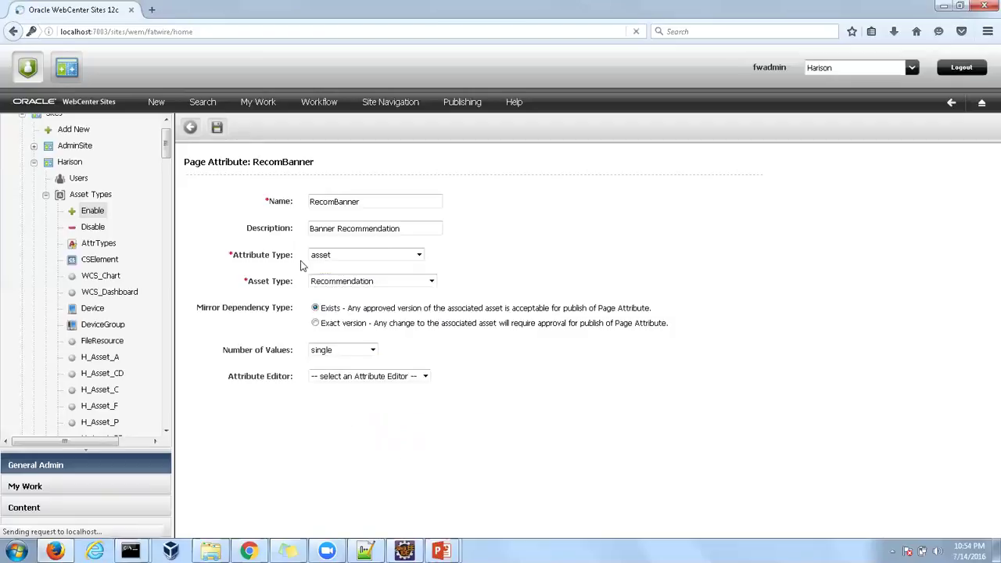
left_click(218, 129)
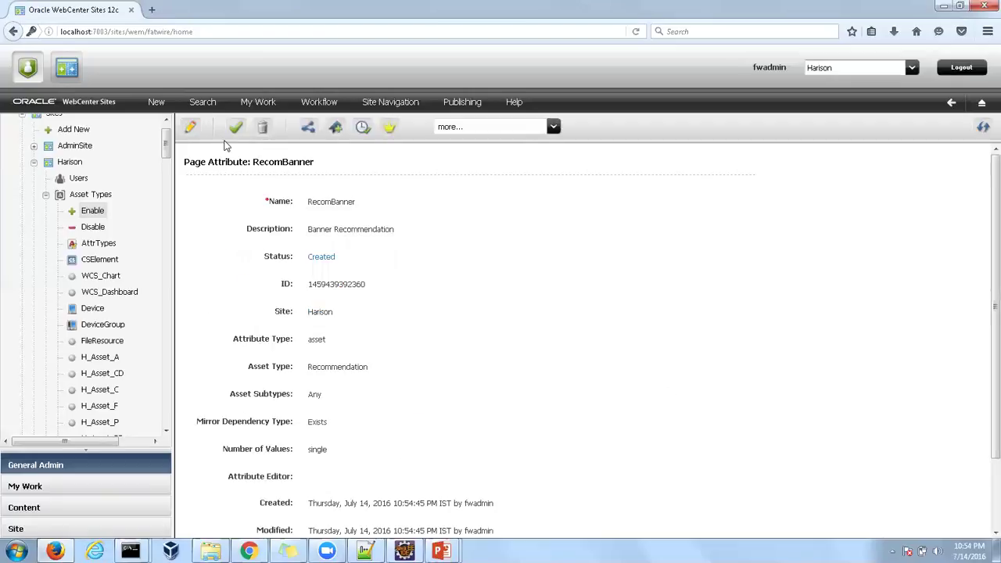
left_click(156, 103)
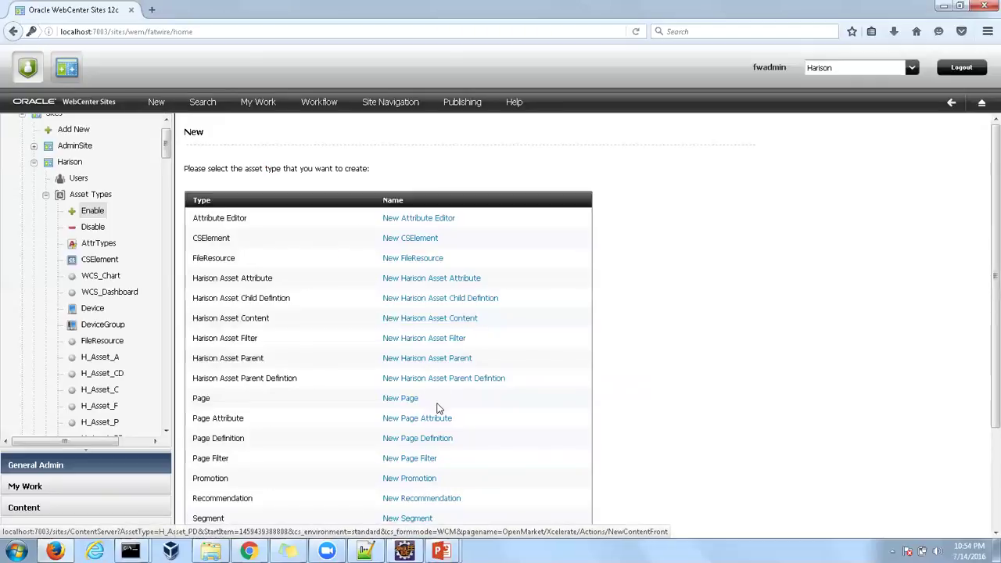
left_click(401, 399)
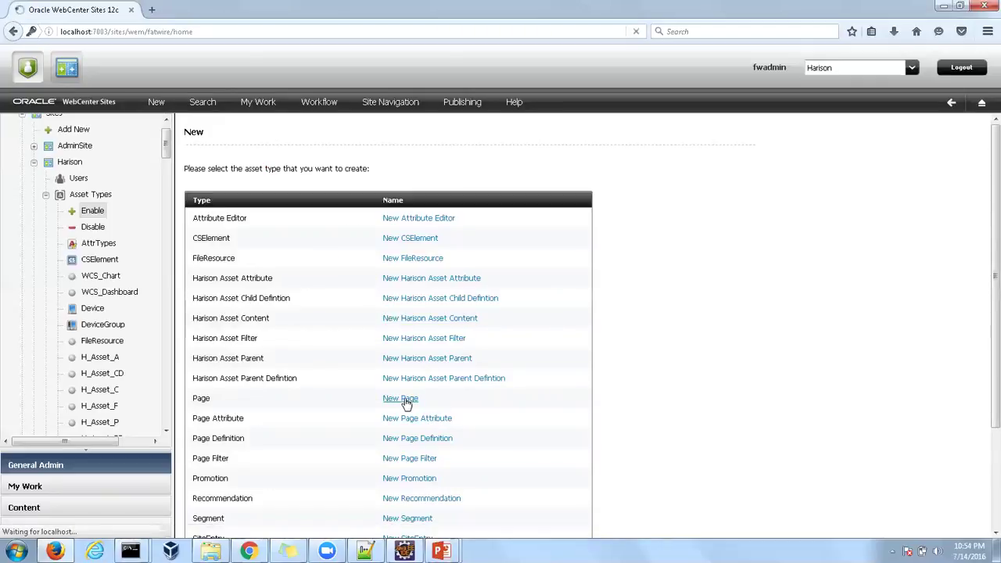
left_click(299, 154)
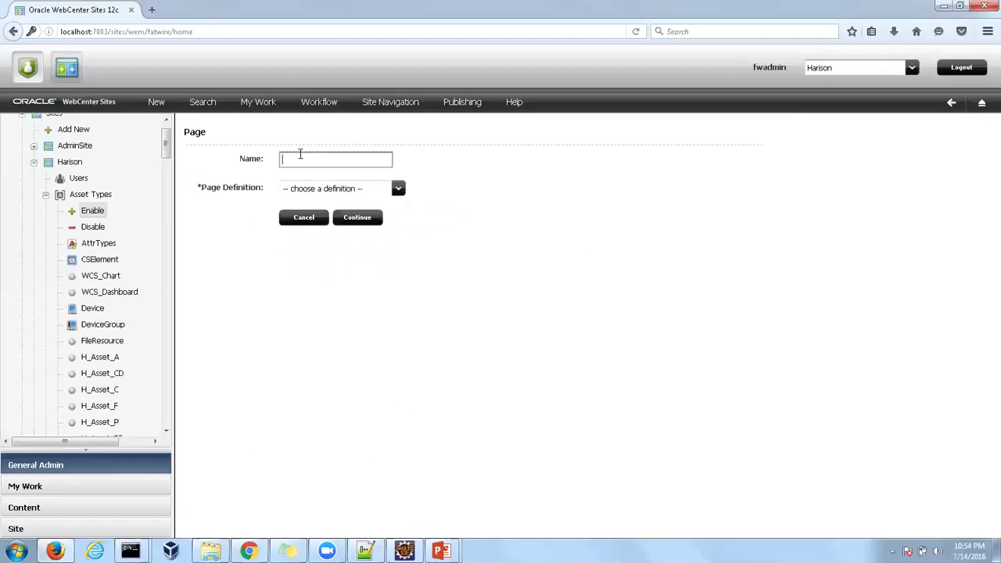
Start a new page definition named RecommendationPage with the description "Recommendation Page".
left_click(156, 101)
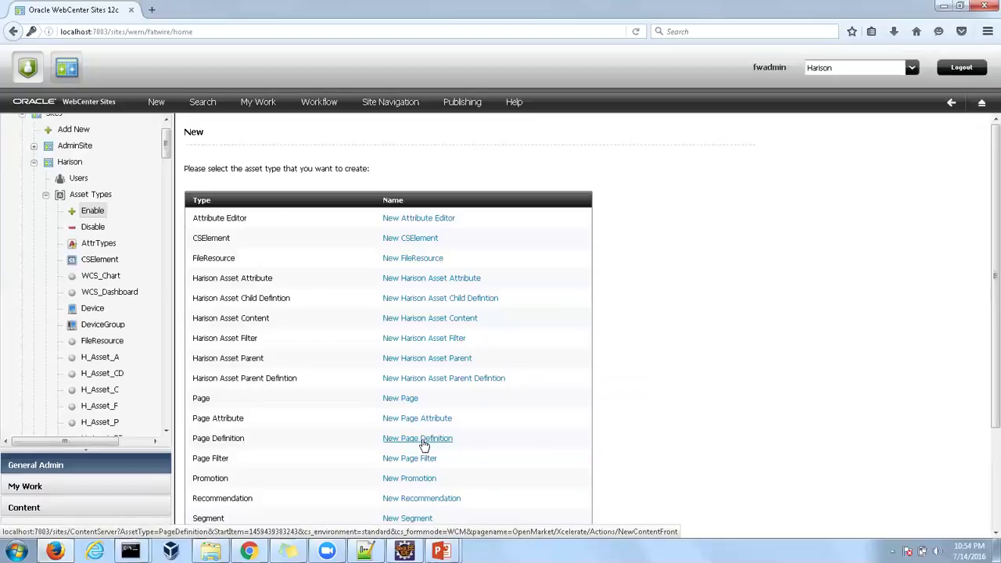
left_click(425, 440)
left_click(303, 201)
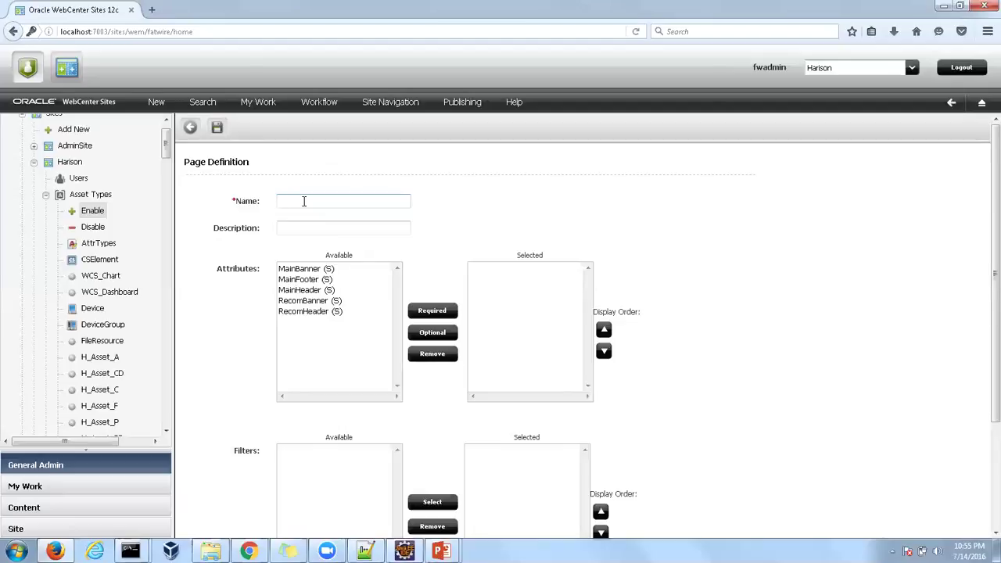
type("R")
left_click(307, 215)
left_click(305, 227)
type("Re")
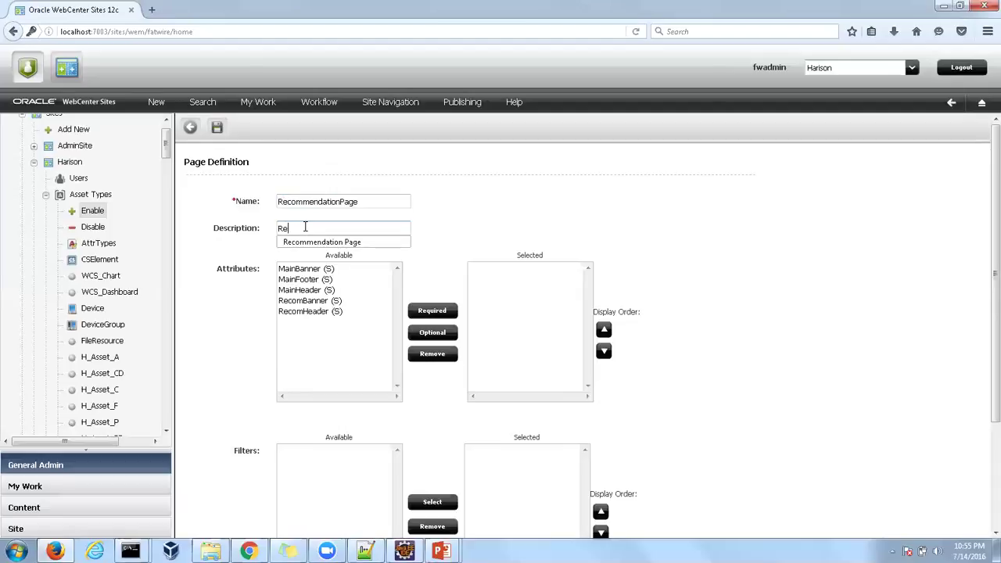
left_click(321, 242)
Add RecomHeader and RecomBanner to the page definition as optional attributes and save it.
left_click(319, 311)
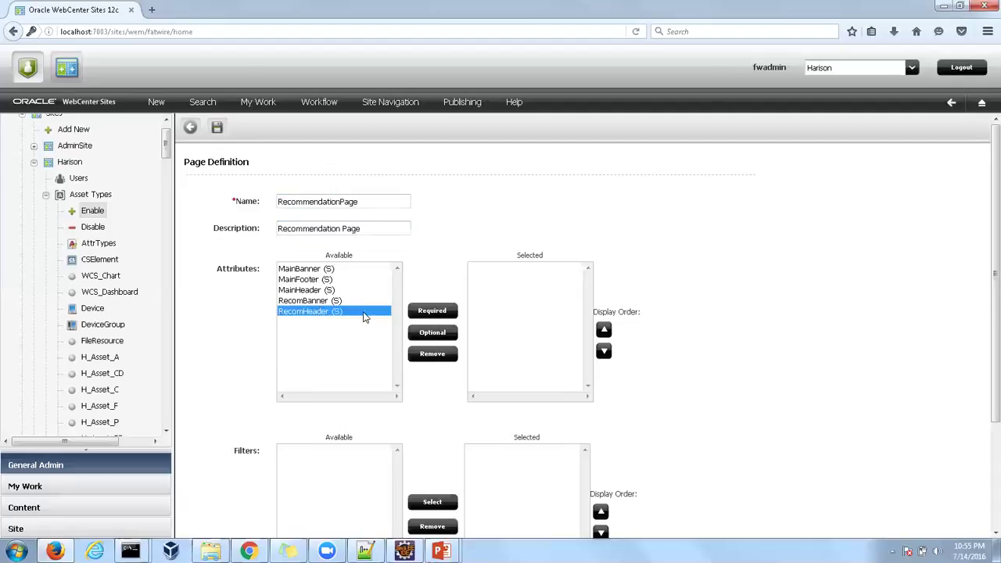
double_click(363, 313)
left_click(430, 332)
left_click(219, 129)
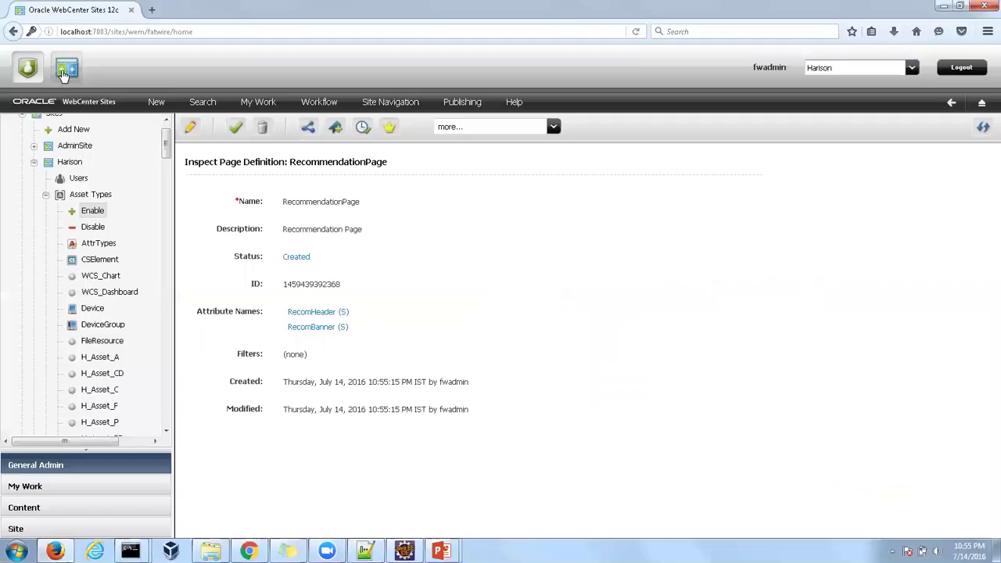
Switch to the contributor interface, close the open BannerRecom recommendation, and reload the page.
left_click(65, 70)
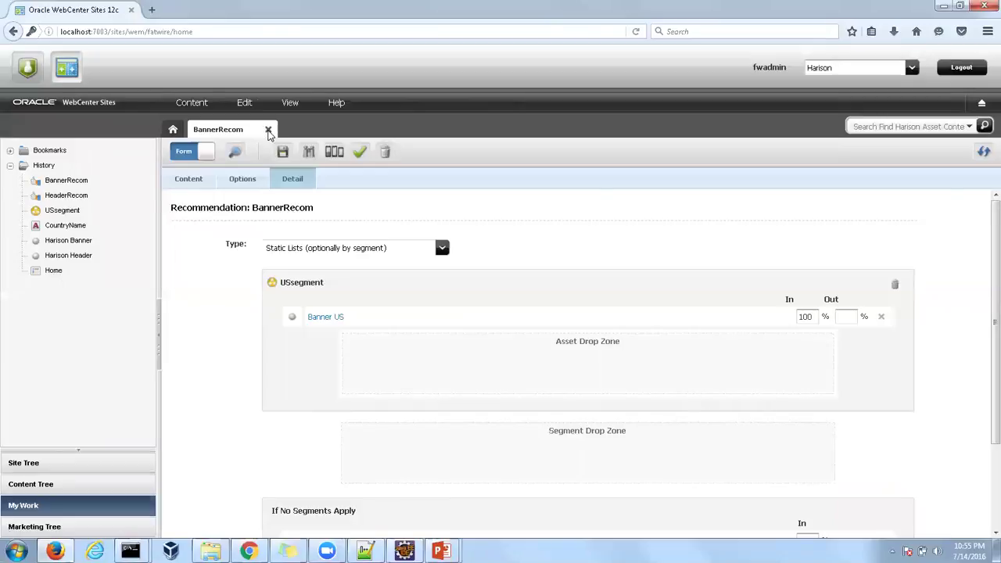
left_click(268, 131)
left_click(223, 31)
key("Return")
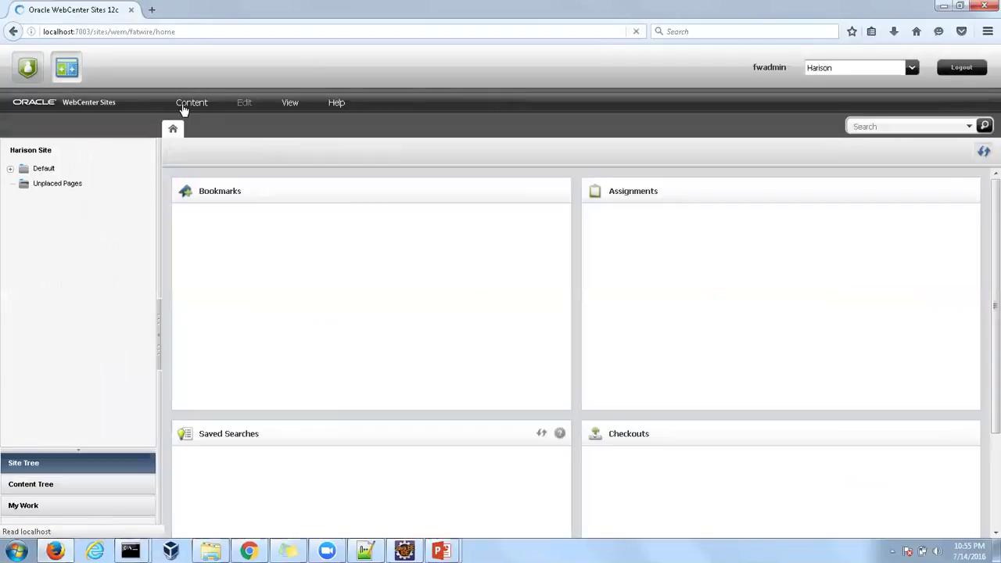
Create a new page from the RecommendationPage definition and name it "Recommendation Page".
left_click(184, 107)
mouse_move(196, 122)
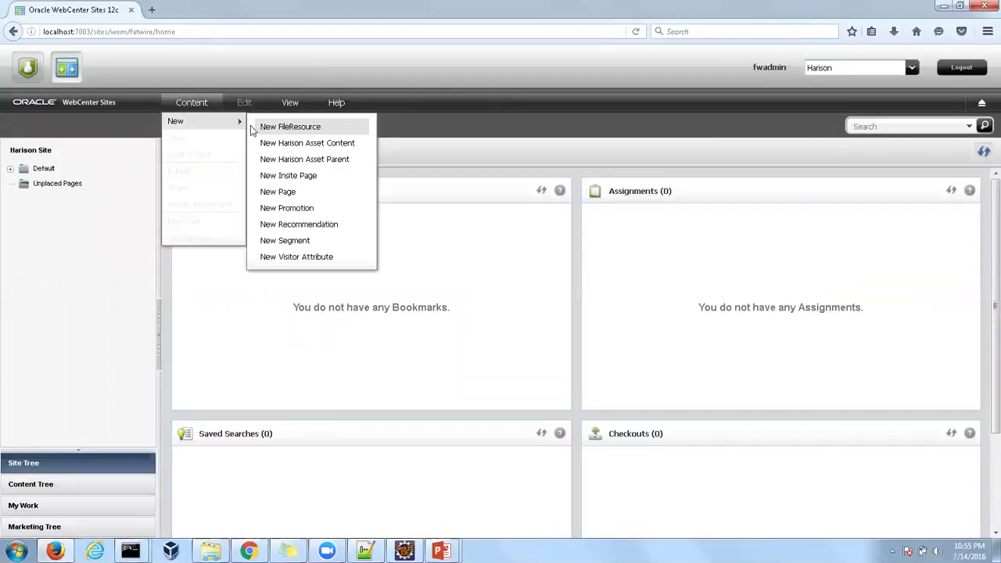
left_click(288, 192)
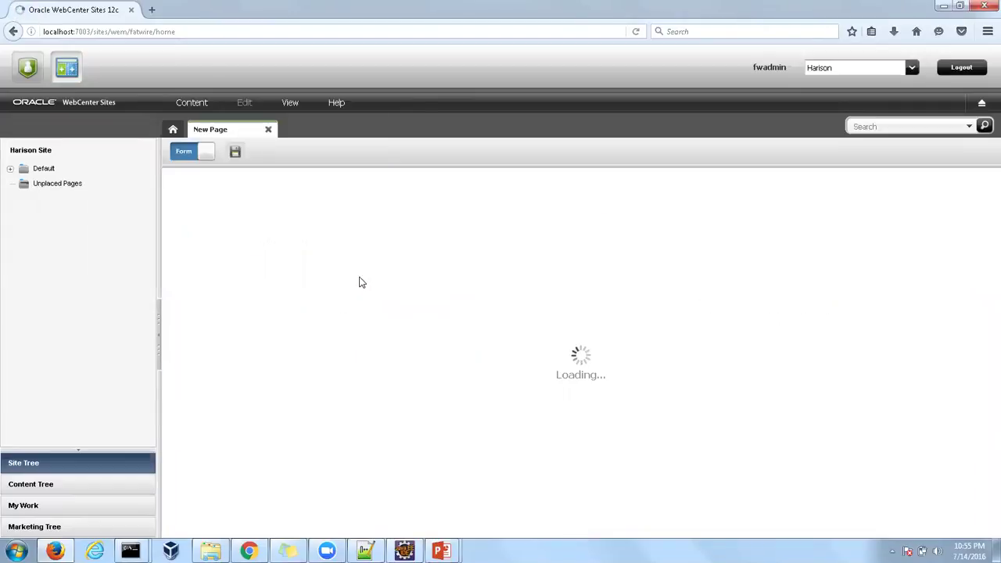
left_click(382, 240)
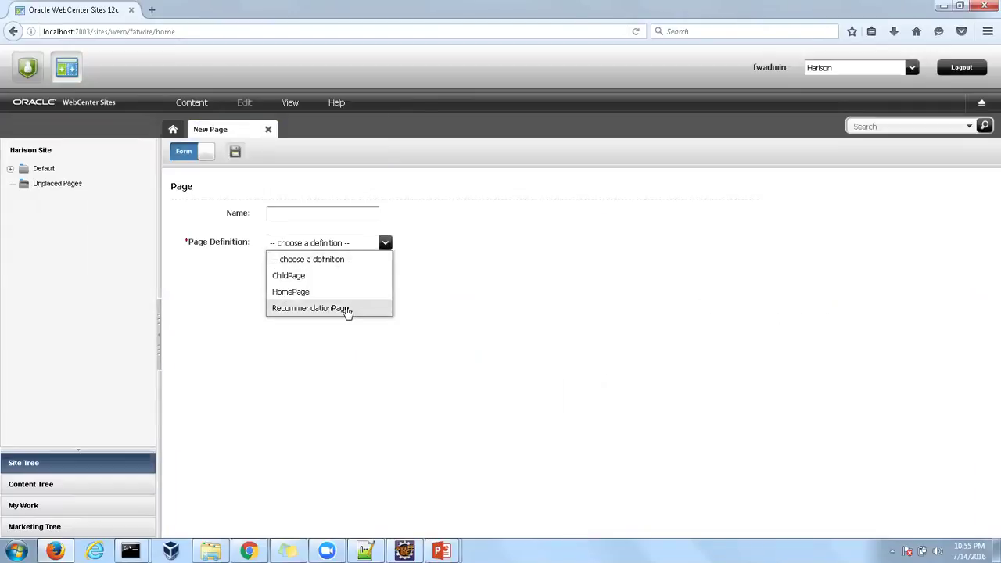
left_click(347, 311)
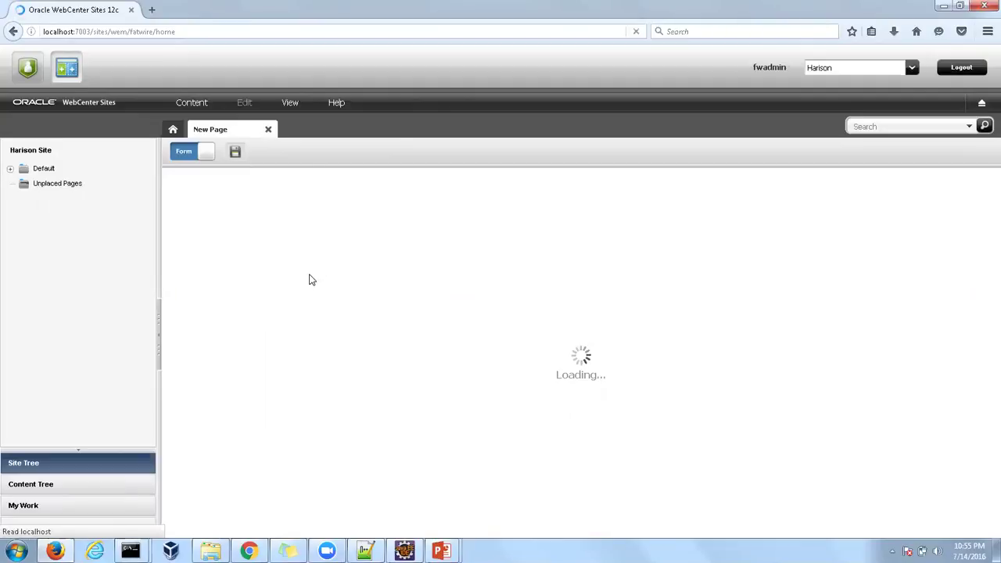
left_click(324, 253)
type("Recommendation Page")
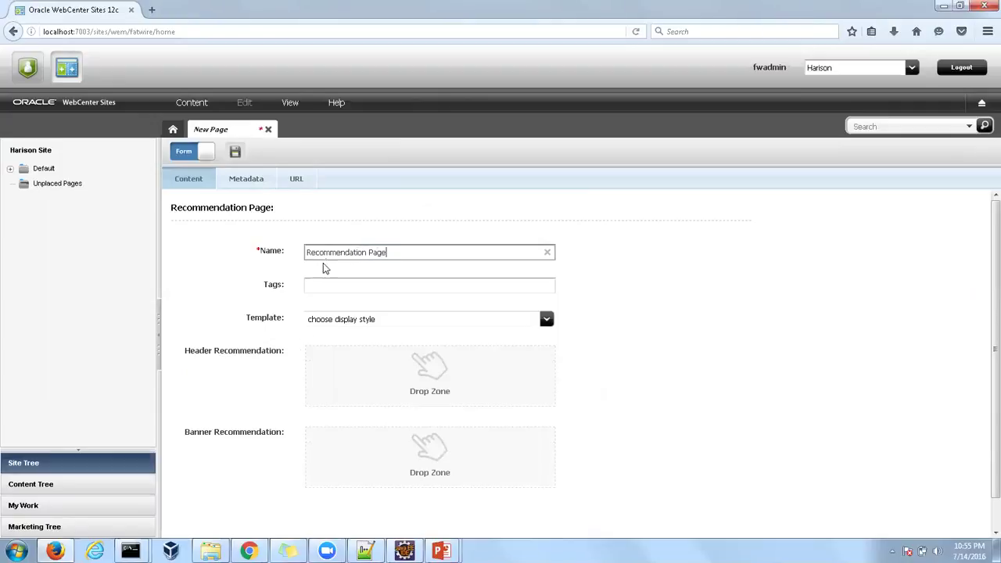
Assign HeaderRecom as the header recommendation and BannerRecom as the banner recommendation from the history, save the page, and show the site tree.
left_click_drag(195, 350, 276, 353)
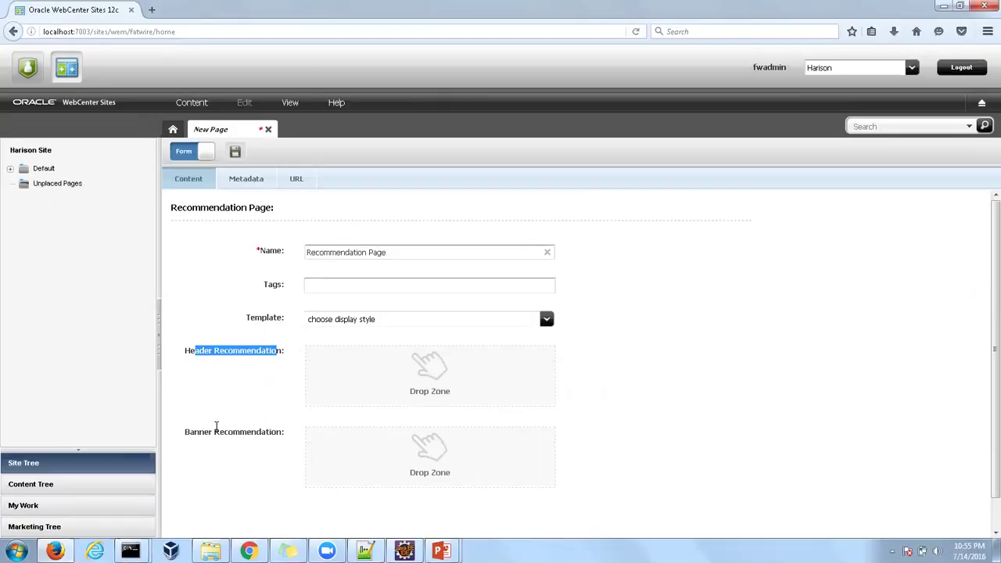
left_click(86, 487)
left_click(78, 508)
left_click(10, 165)
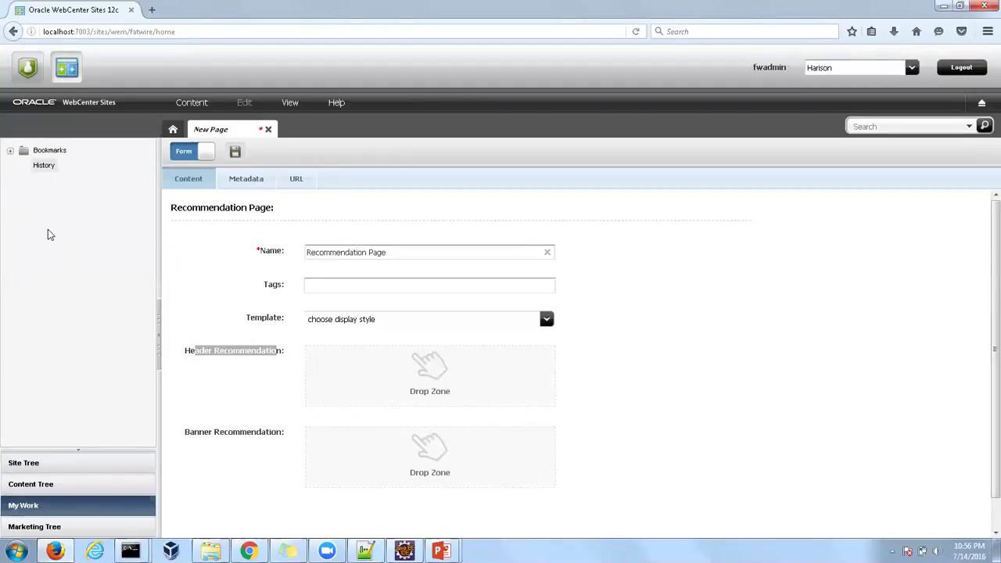
left_click_drag(63, 192, 330, 419)
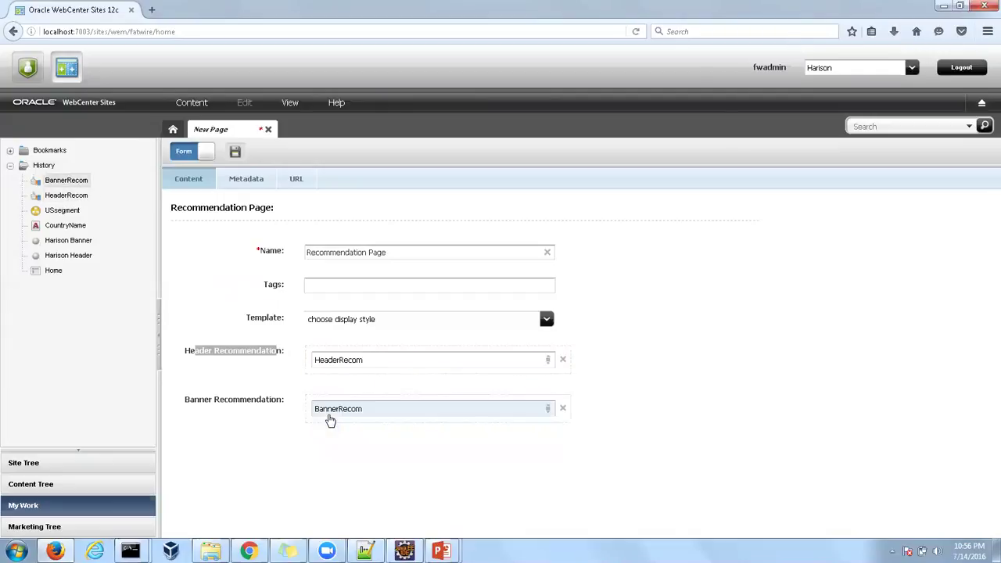
left_click(235, 153)
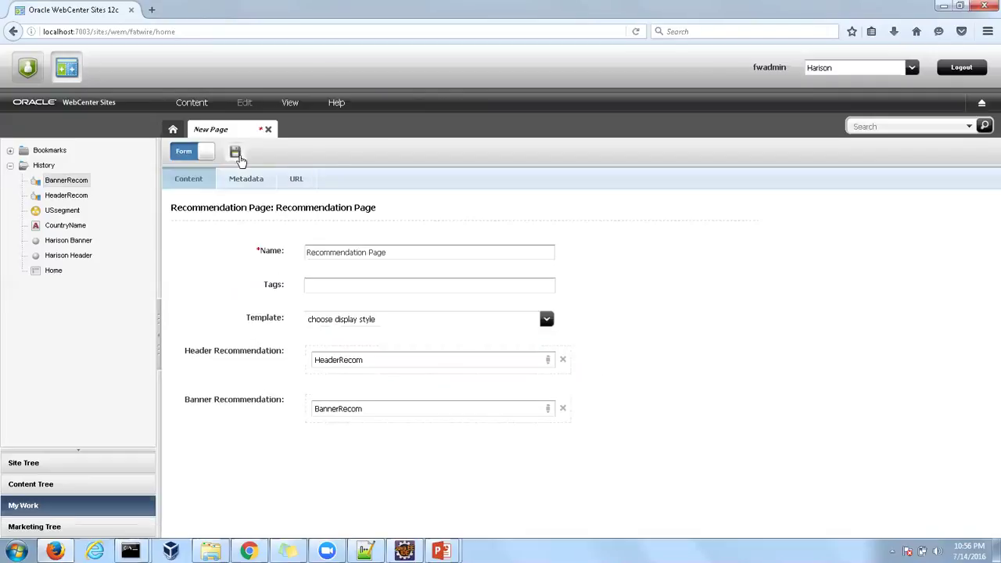
left_click(67, 464)
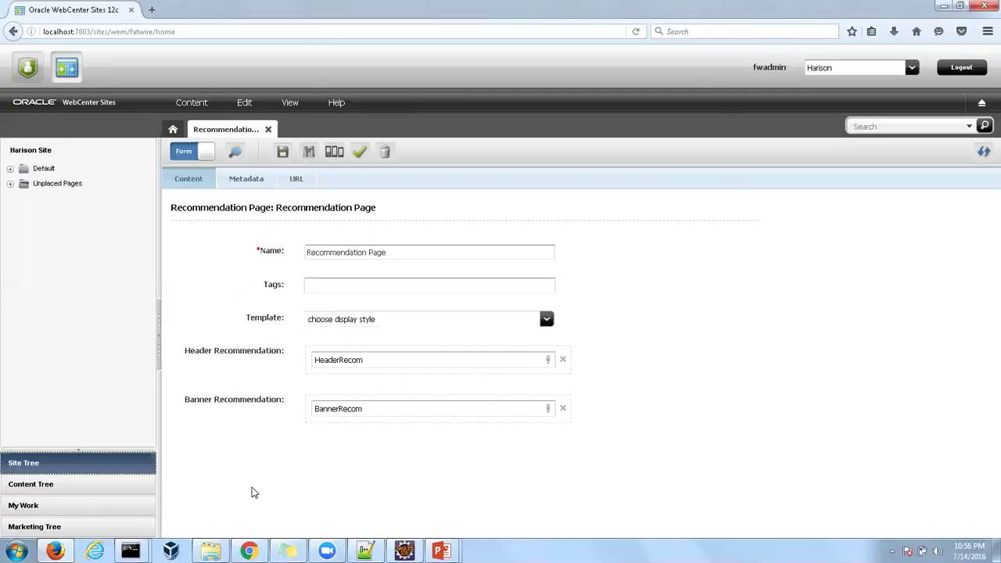
Switch to the PowerPoint slideshow and advance to the slide with steps 7 and 8.
left_click(442, 551)
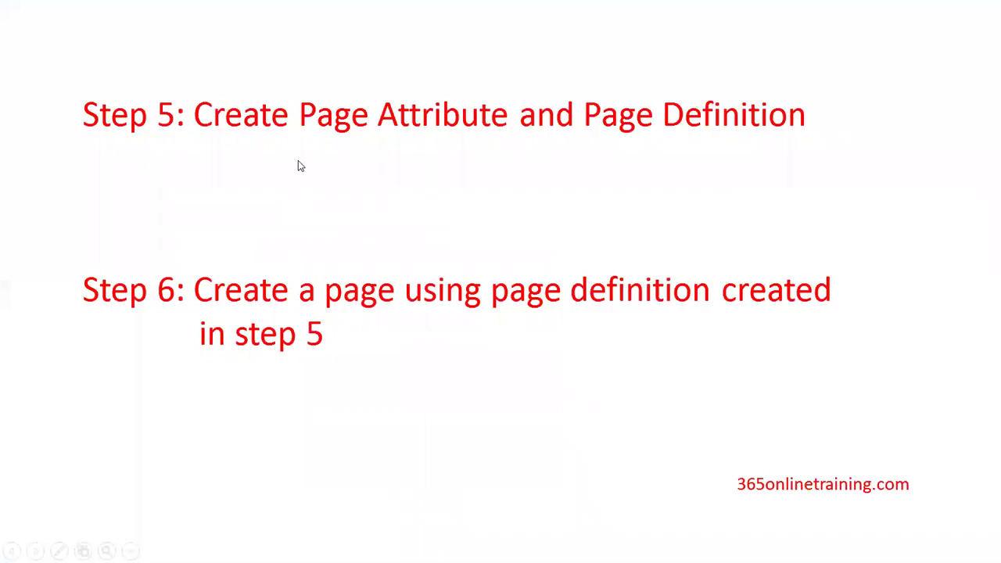
left_click(298, 166)
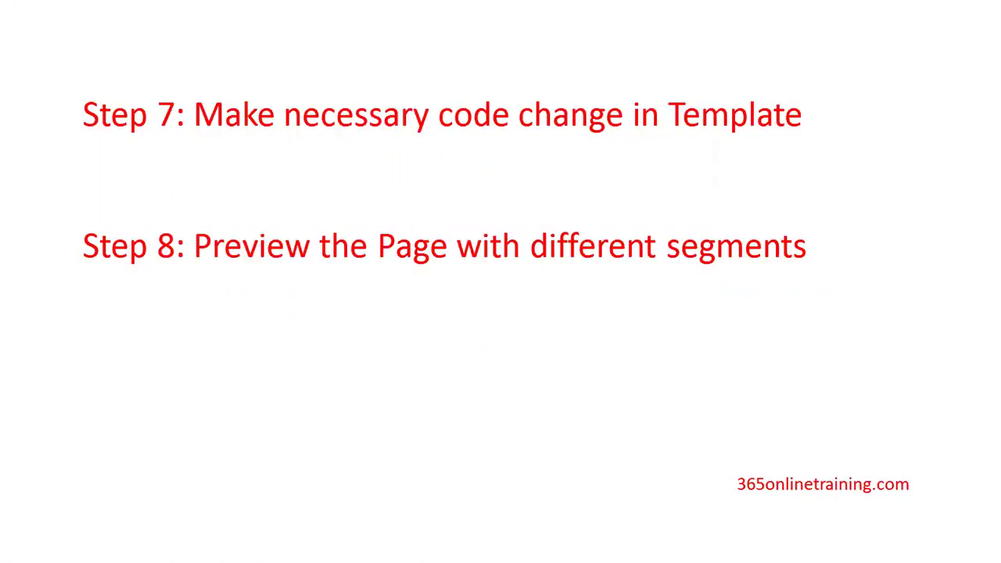
key("super")
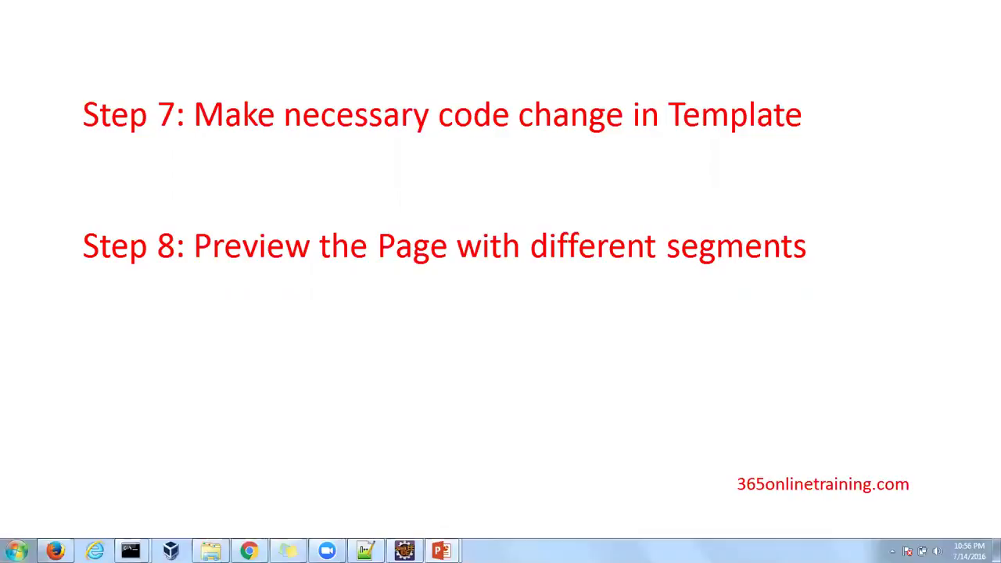
Switch to Eclipse and review the RecommendationLayout.jsp template code, from page asset loading through the getrecommendations tags to the header template call.
key("alt+Tab")
key("alt+Tab")
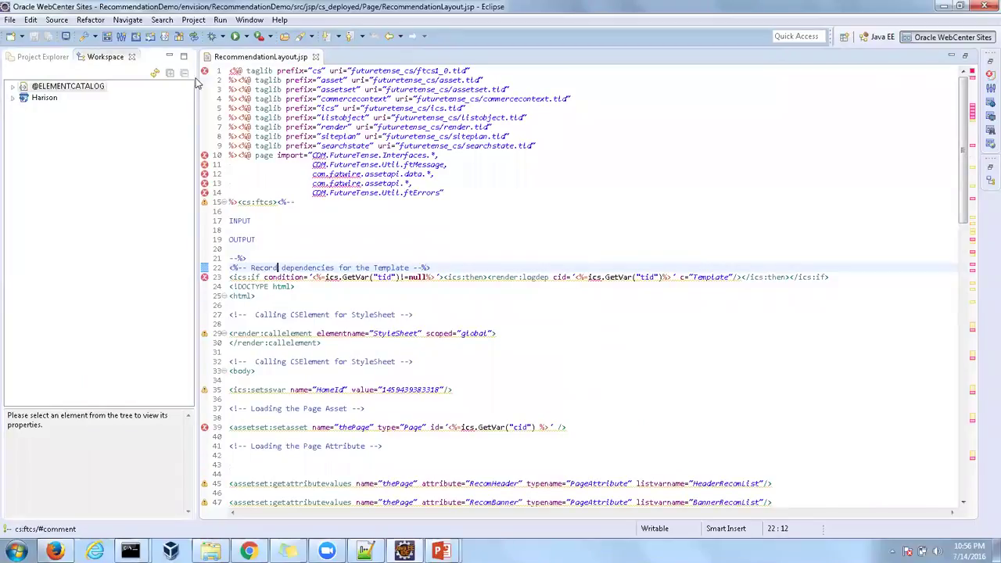
left_click(353, 229)
scroll(353, 228, "down", 2)
scroll(354, 226, "down", 4)
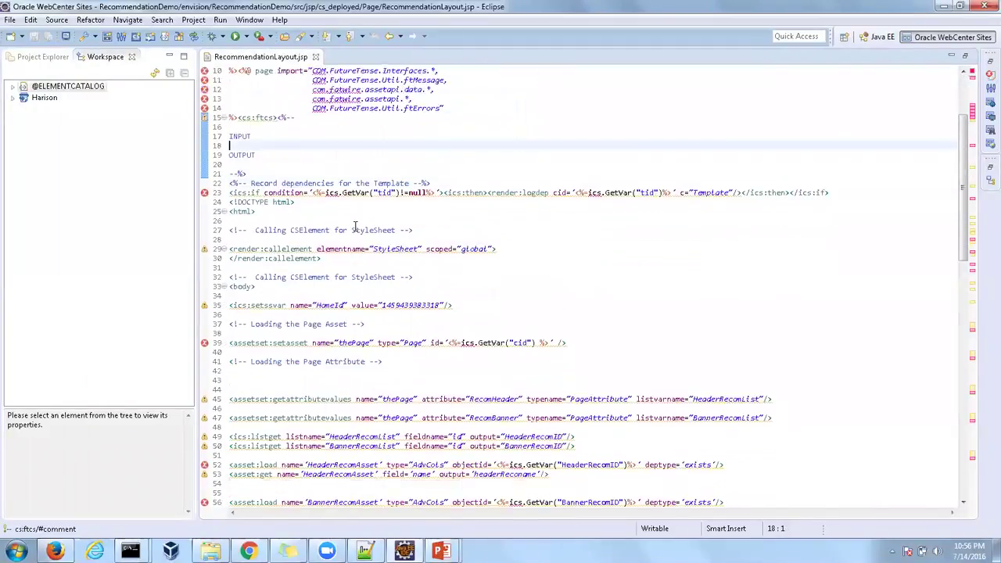
scroll(354, 225, "down", 4)
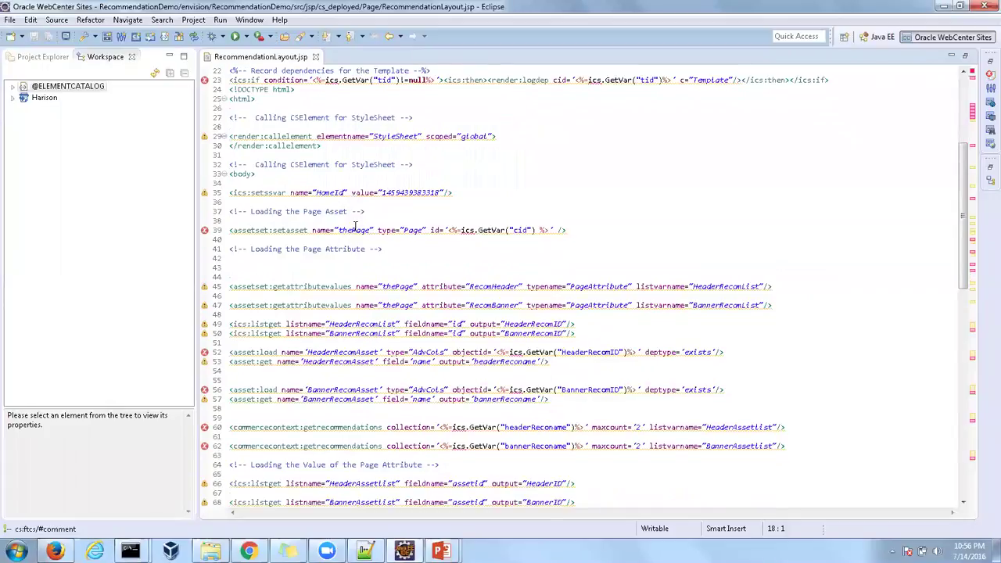
scroll(269, 196, "down", 1)
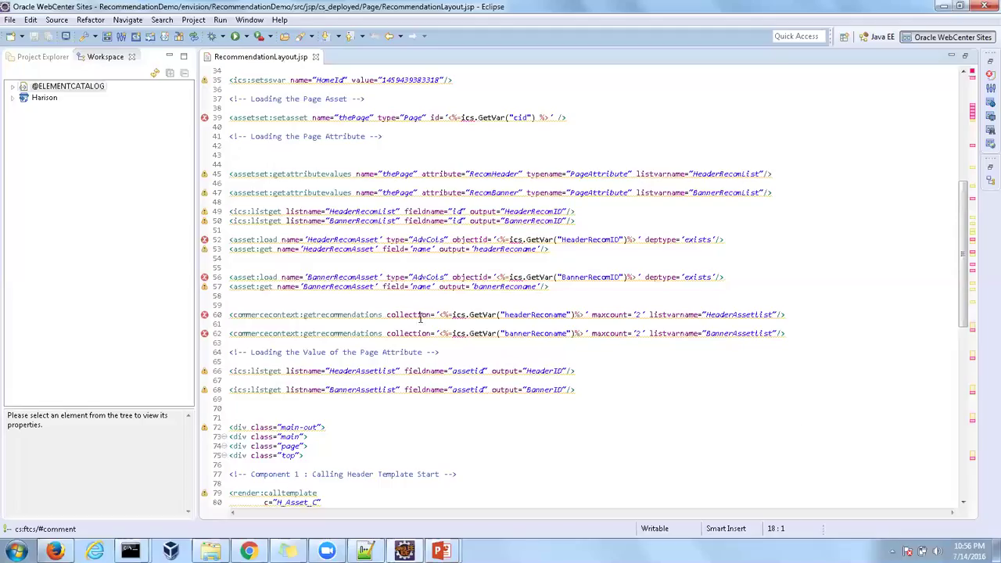
left_click(412, 316)
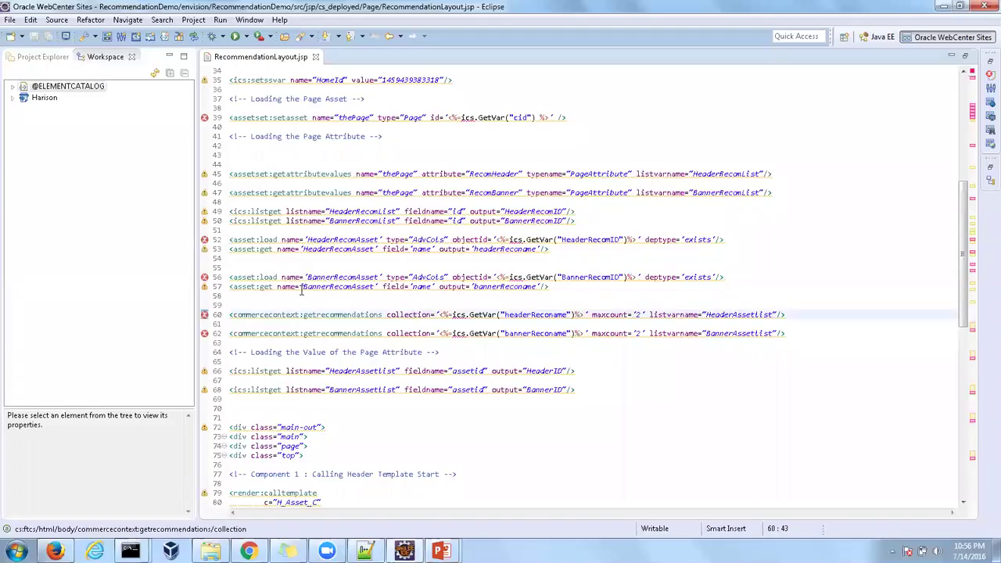
scroll(322, 272, "up", 3)
scroll(323, 274, "down", 5)
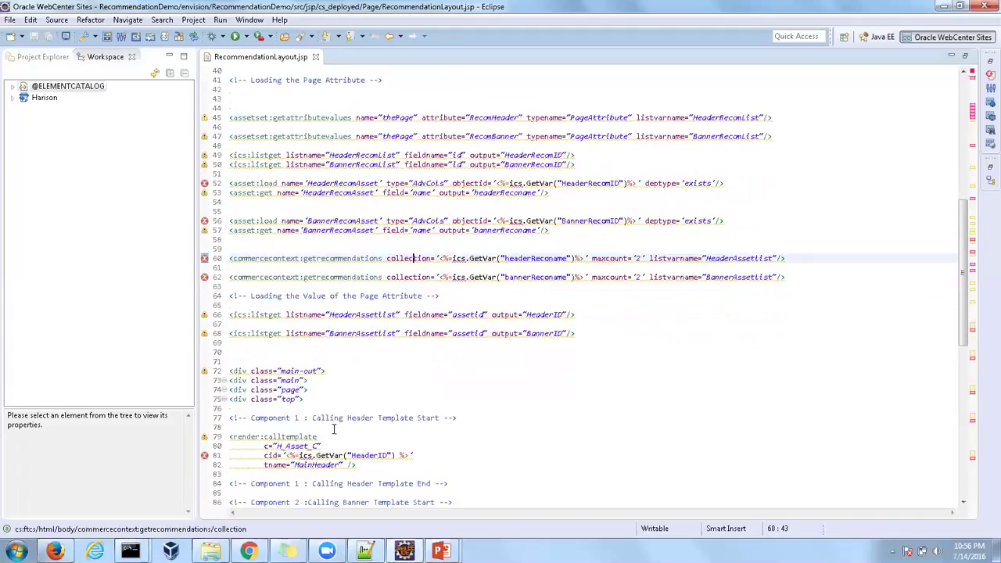
Switch to the code snippet in Notepad++ and examine the tags that load the page, its RecomHeader and RecomBanner attributes, and the recommendation names.
left_click(365, 551)
left_click(287, 269)
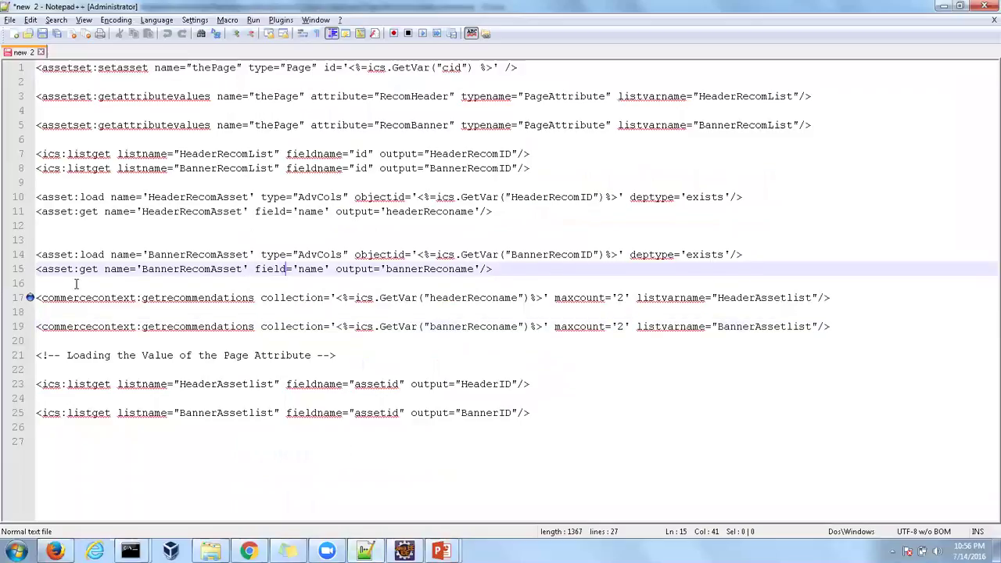
left_click_drag(39, 298, 830, 298)
left_click_drag(520, 67, 30, 68)
left_click(168, 105)
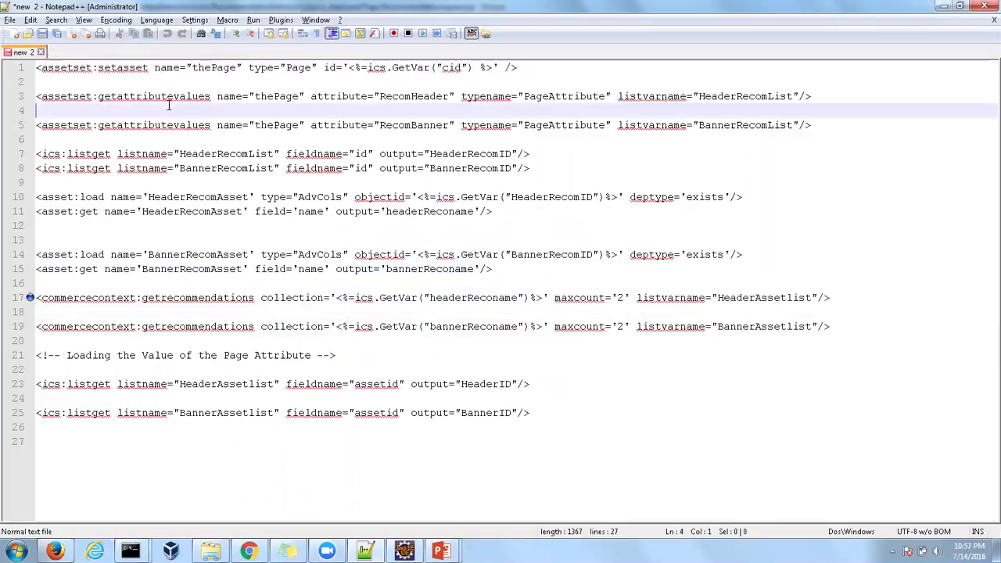
left_click_drag(380, 96, 375, 129)
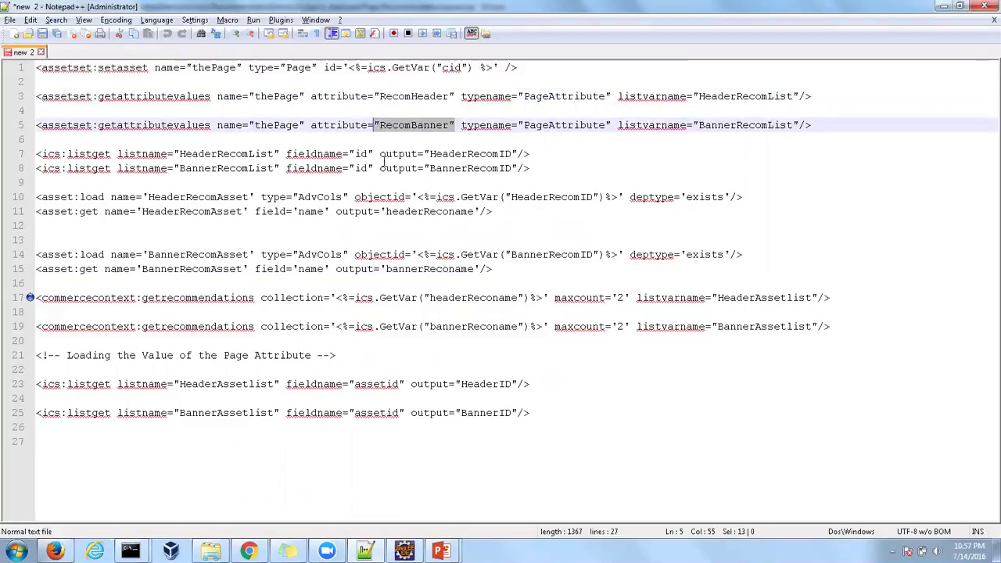
left_click(434, 154)
left_click_drag(429, 154, 466, 168)
left_click_drag(148, 198, 262, 198)
left_click_drag(387, 211, 474, 211)
left_click(350, 269)
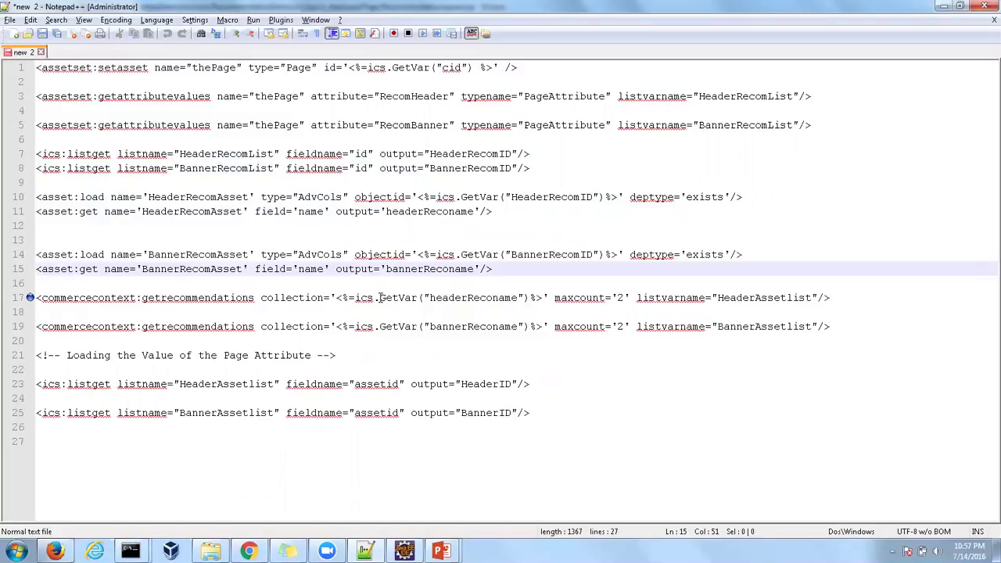
Examine the collection, maxcount and listvarname attributes of the getrecommendations tags, and the extent of the whole snippet.
left_click_drag(431, 297, 510, 298)
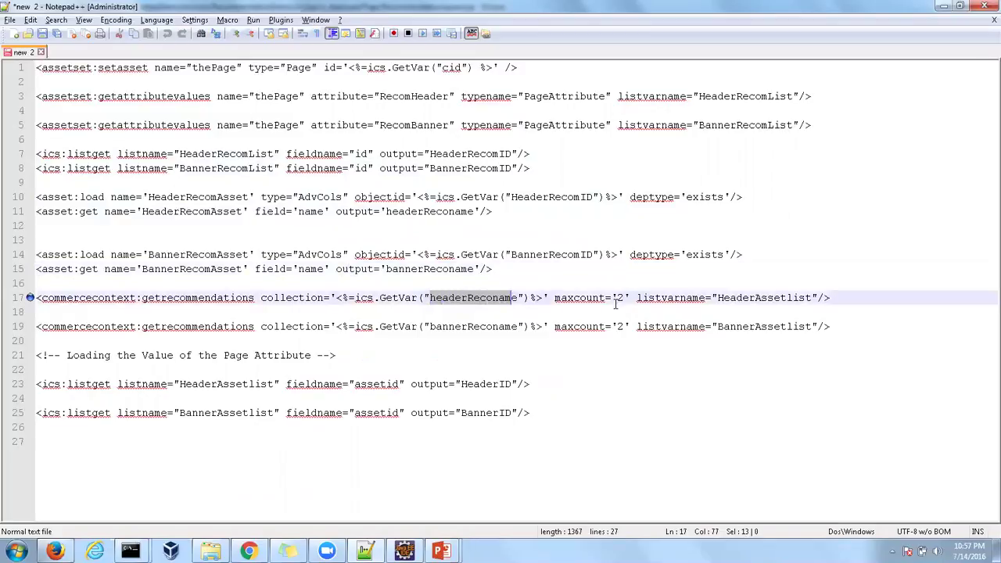
left_click_drag(716, 300, 818, 298)
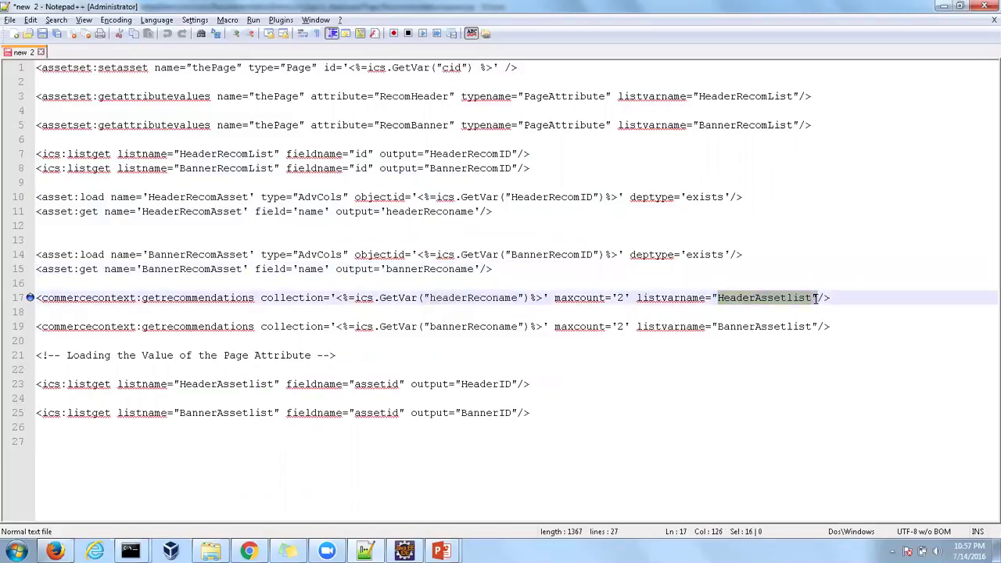
left_click(583, 326)
left_click_drag(547, 414, 28, 71)
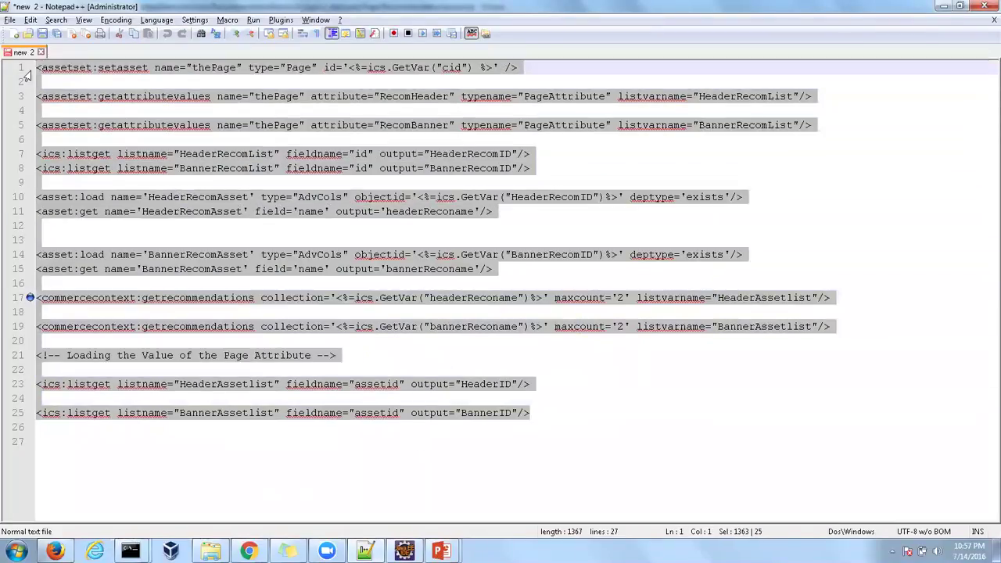
left_click(210, 240)
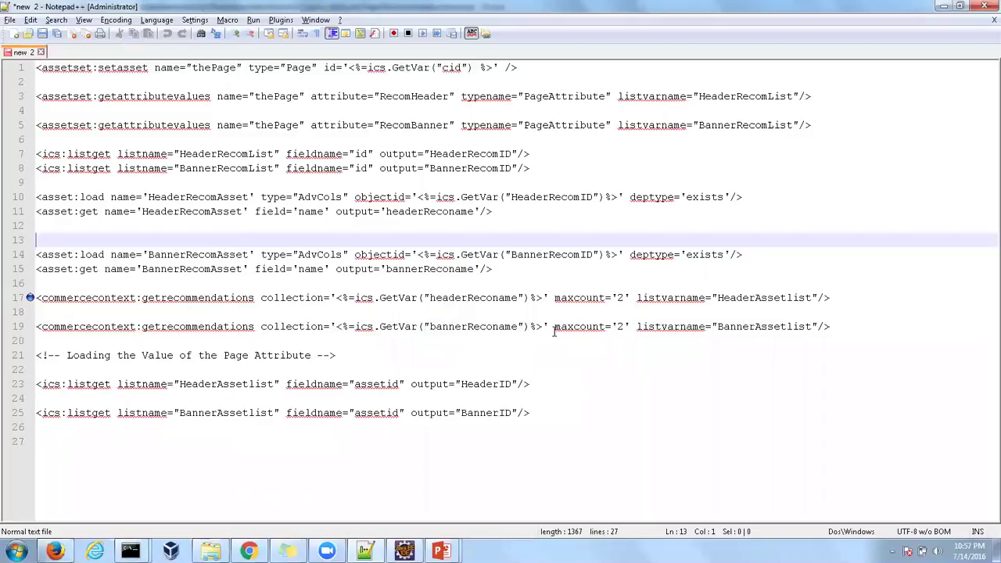
left_click_drag(554, 327, 624, 329)
left_click(643, 328)
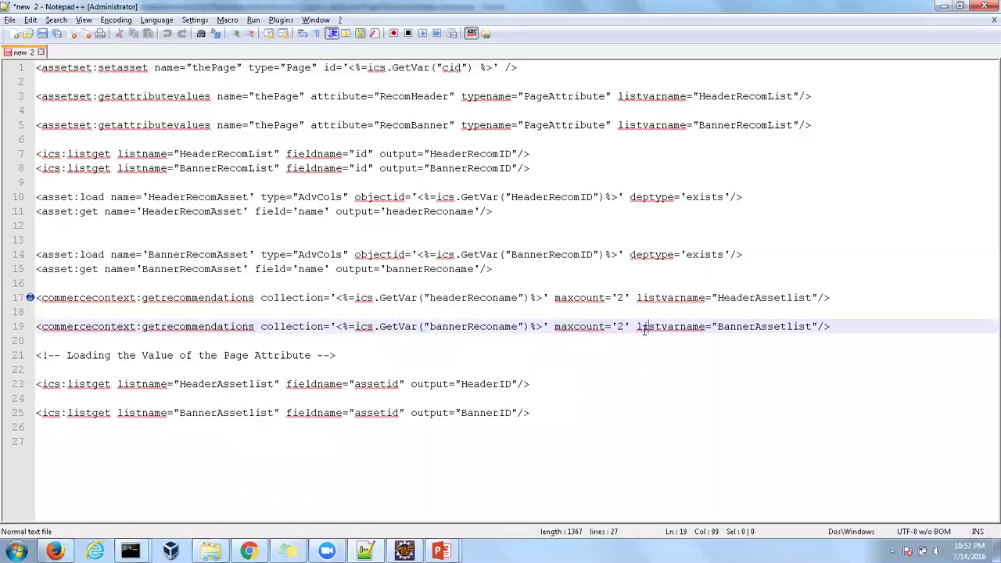
left_click(200, 412)
left_click_drag(531, 415, 46, 68)
left_click(180, 328)
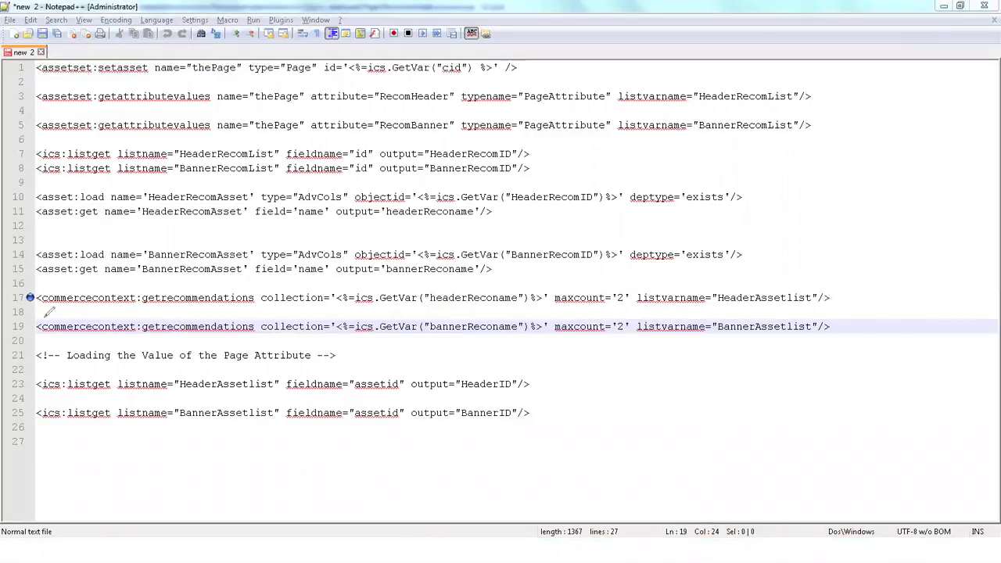
Mark the getrecommendations tags, the header collection and both asset list names in red ink, and clear the annotations.
mouse_move(36, 309)
left_mouse_down()
mouse_move(258, 310)
mouse_move(259, 284)
mouse_move(90, 277)
left_mouse_up()
mouse_move(36, 313)
left_mouse_down()
mouse_move(37, 340)
mouse_move(275, 341)
mouse_move(156, 306)
mouse_move(36, 311)
left_mouse_up()
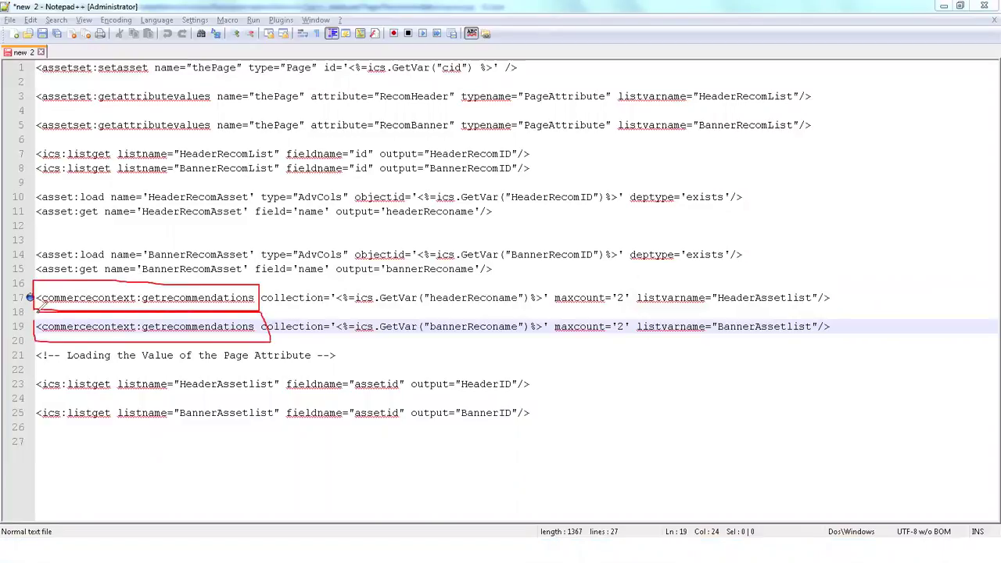
left_click_drag(313, 310, 528, 310)
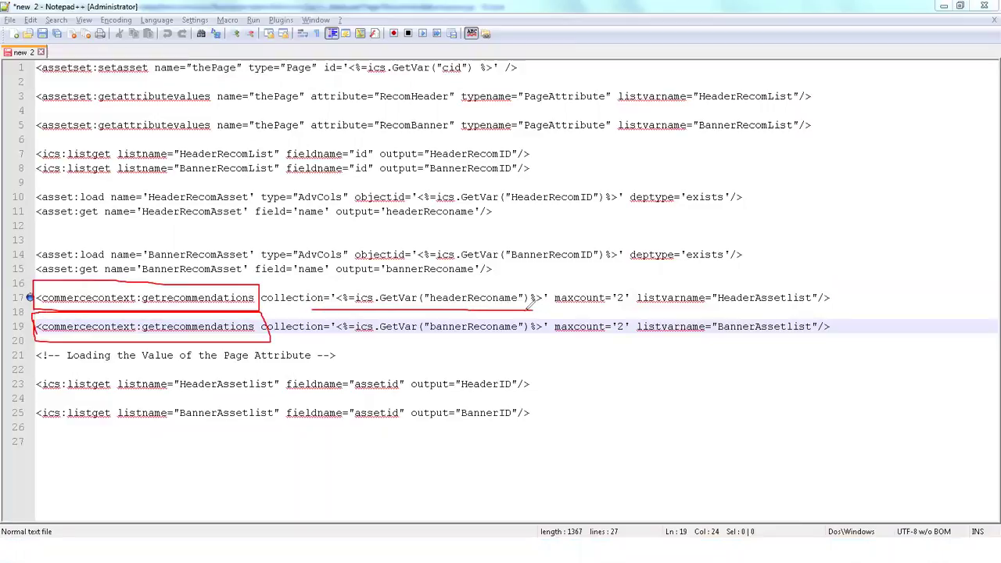
left_click_drag(702, 312, 834, 297)
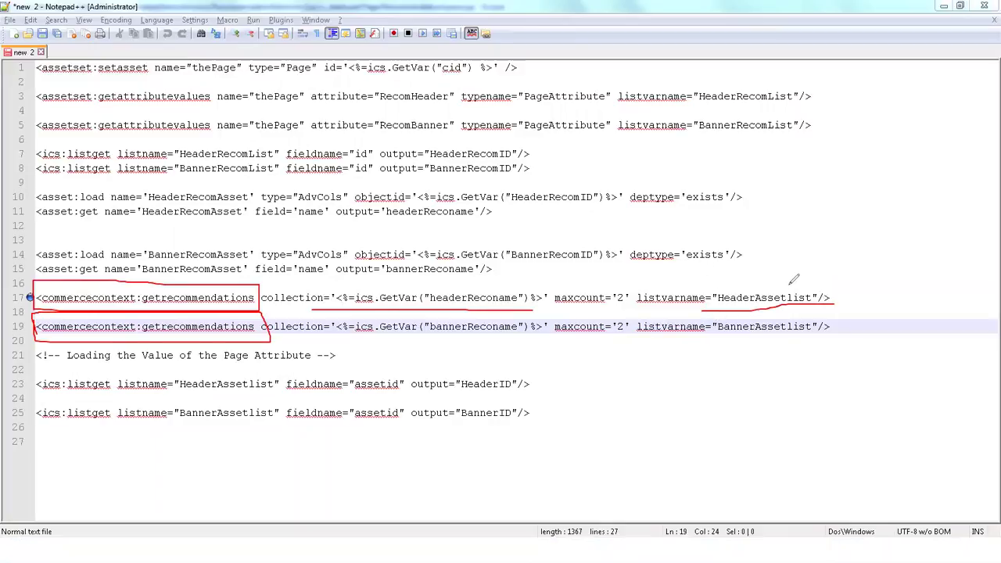
mouse_move(762, 257)
left_mouse_down()
mouse_move(813, 225)
mouse_move(774, 260)
left_mouse_up()
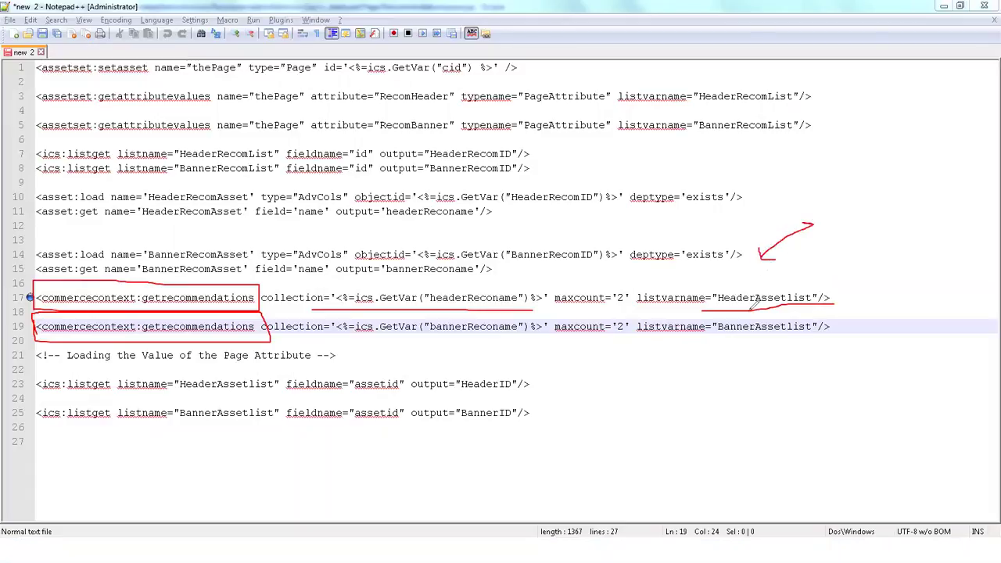
mouse_move(709, 311)
left_mouse_down()
mouse_move(710, 284)
mouse_move(827, 276)
mouse_move(834, 305)
left_mouse_up()
mouse_move(714, 312)
left_mouse_down()
mouse_move(716, 337)
mouse_move(829, 335)
mouse_move(816, 314)
mouse_move(709, 314)
left_mouse_up()
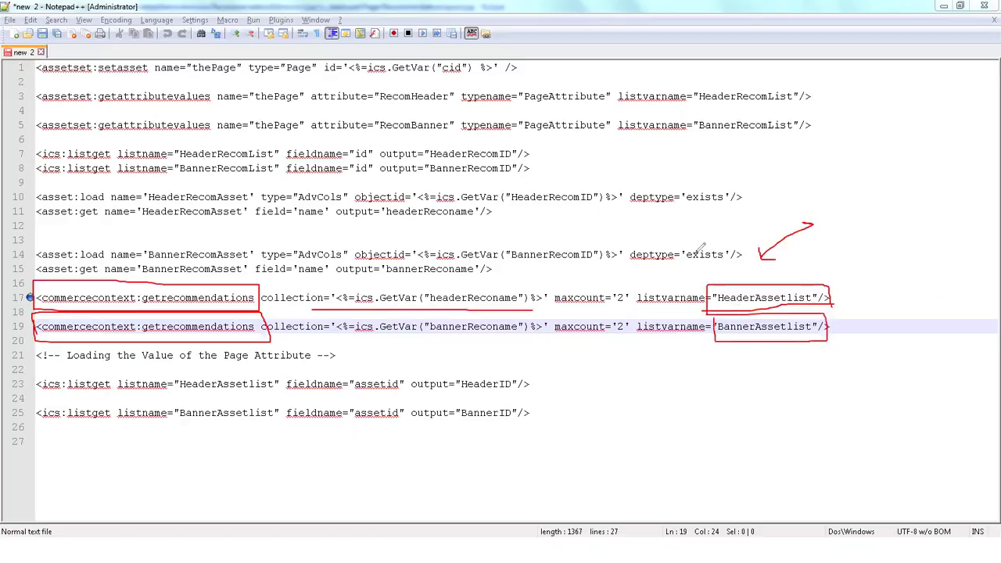
key("e")
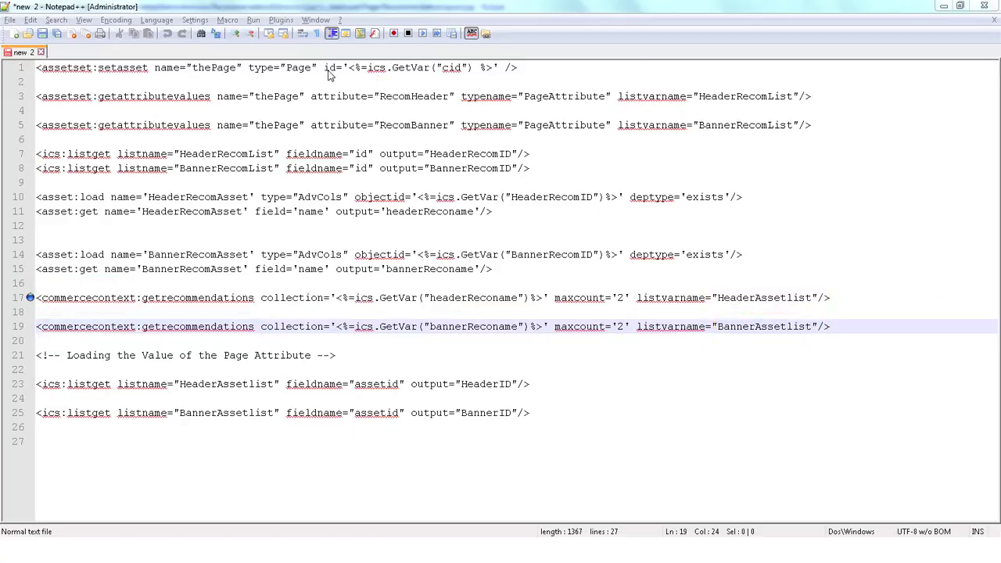
key("Escape")
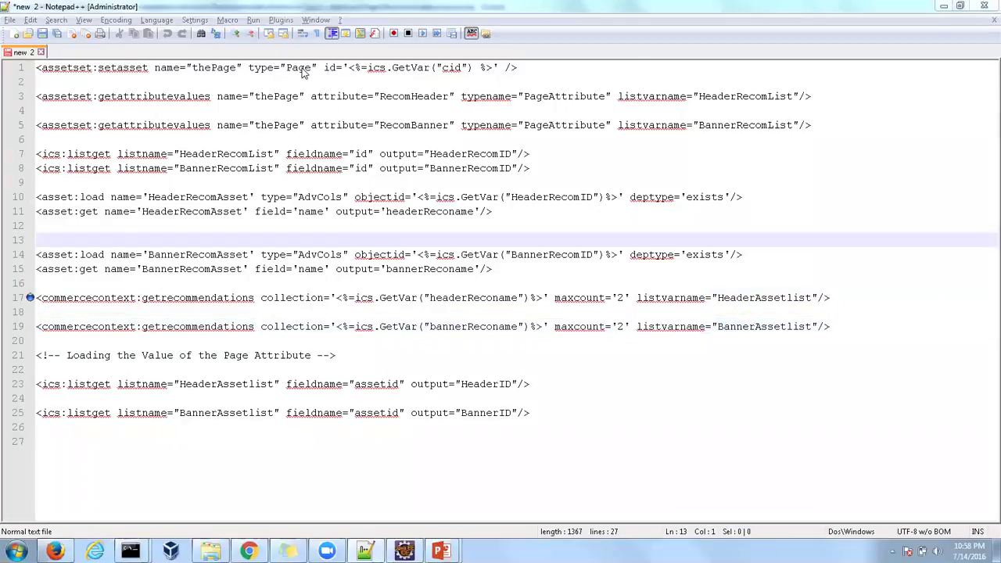
Examine the HeaderID and BannerID outputs in the snippet and return to the header template call in Eclipse.
left_click_drag(461, 383, 516, 413)
left_click(514, 413)
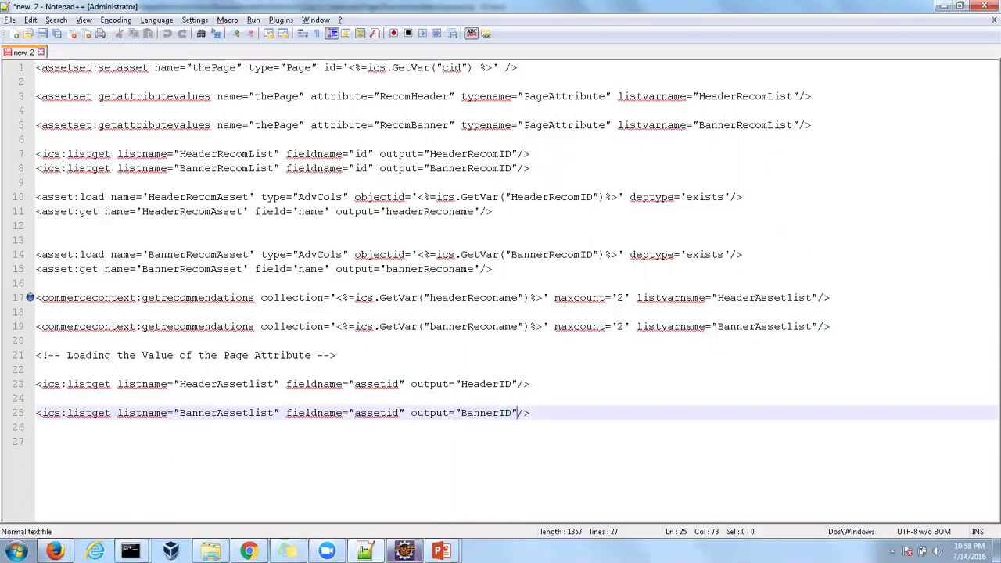
left_click(405, 551)
left_click(374, 407)
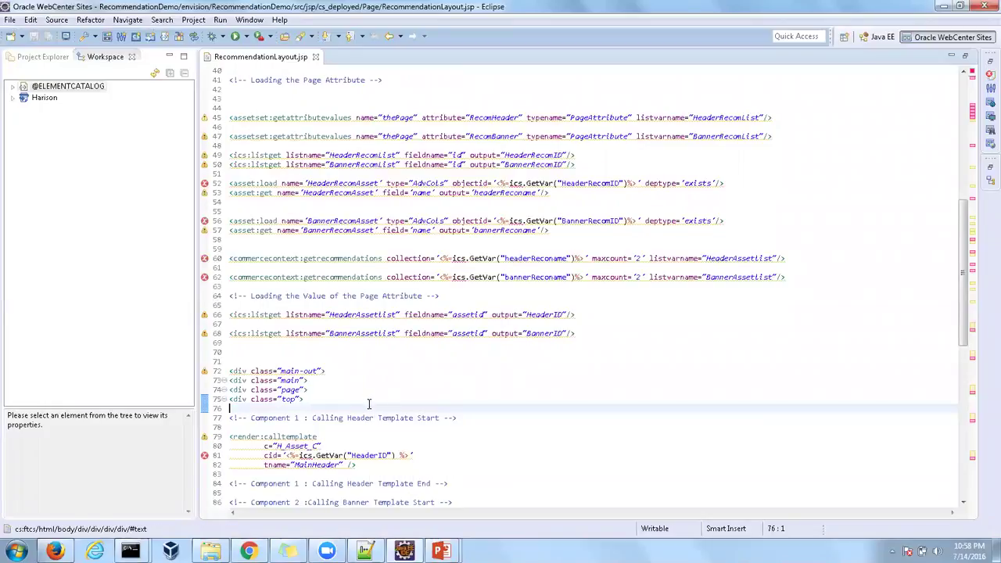
Switch to Firefox, assign the RecommendationLayout template to the Recommendation Page, and save the page.
left_click(57, 549)
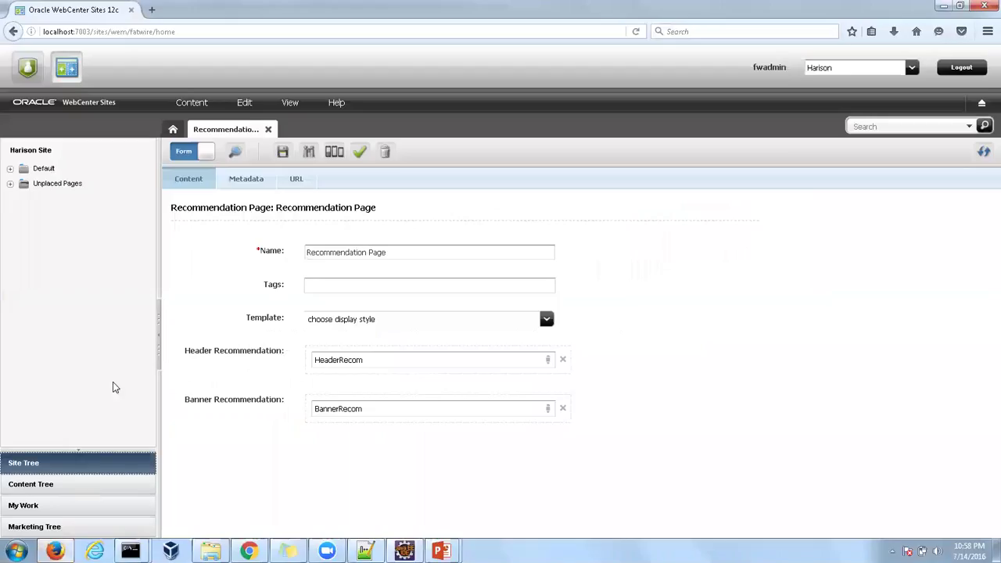
left_click(545, 320)
left_click(428, 368)
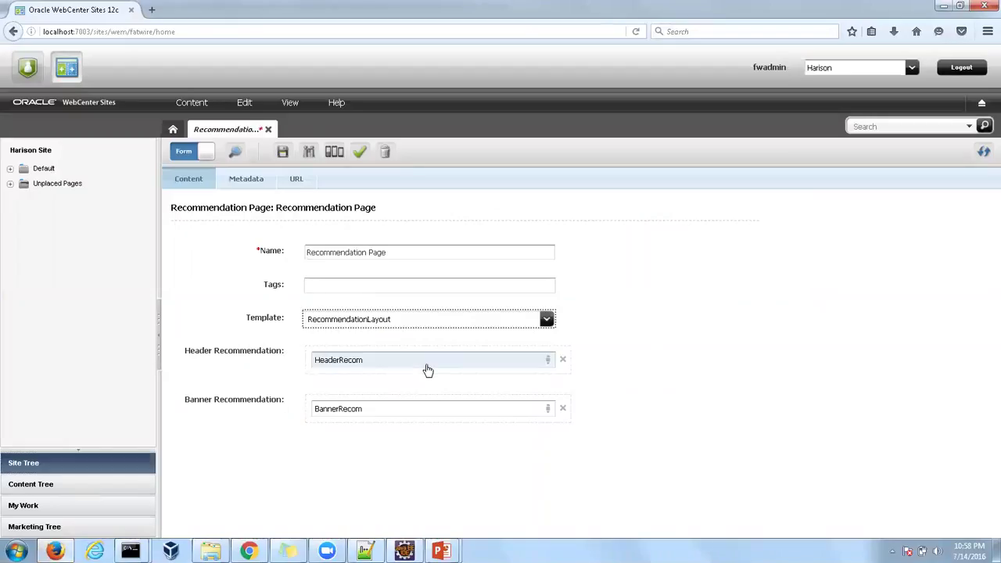
left_click(283, 151)
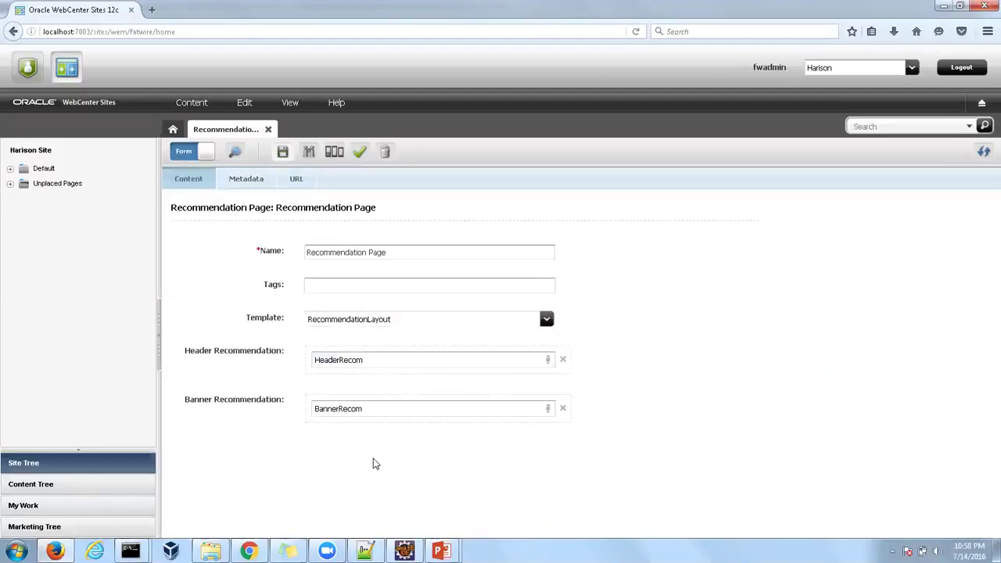
Check the slide with steps 7 and 8 in the PowerPoint slideshow and return to Firefox.
mouse_move(441, 550)
left_click(480, 503)
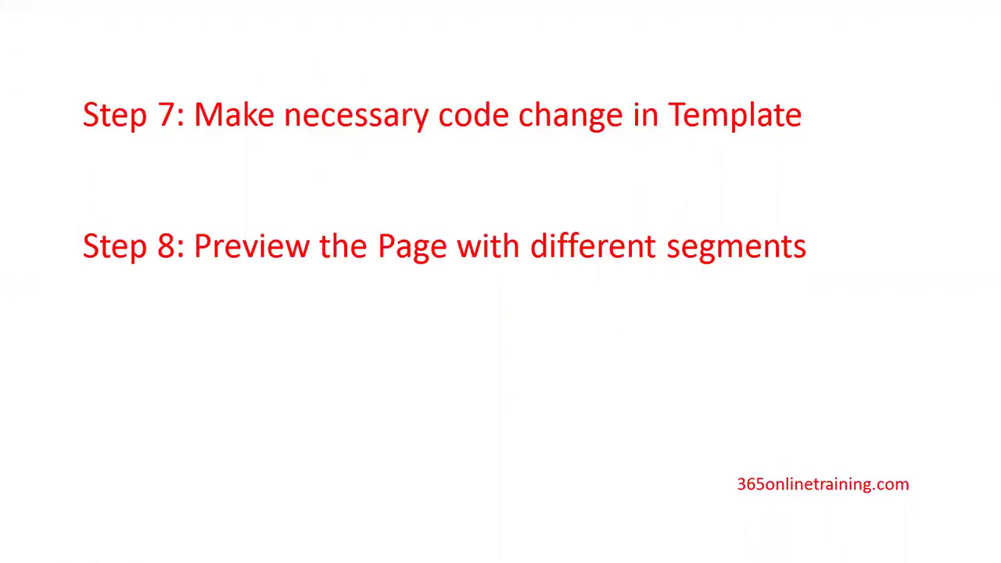
key("alt+Tab")
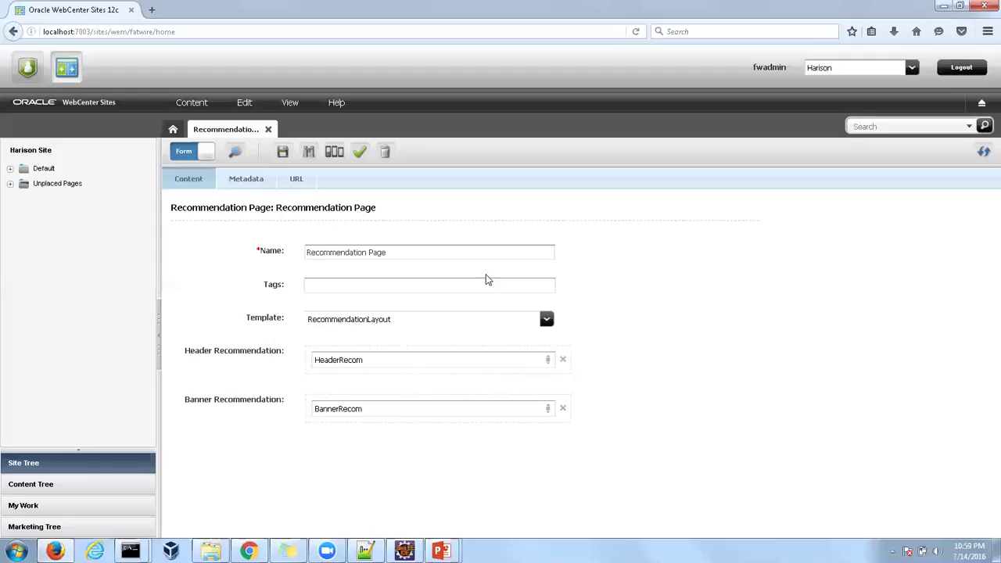
Preview the Recommendation Page with the USsegment segment and inspect the header title.
left_click(291, 106)
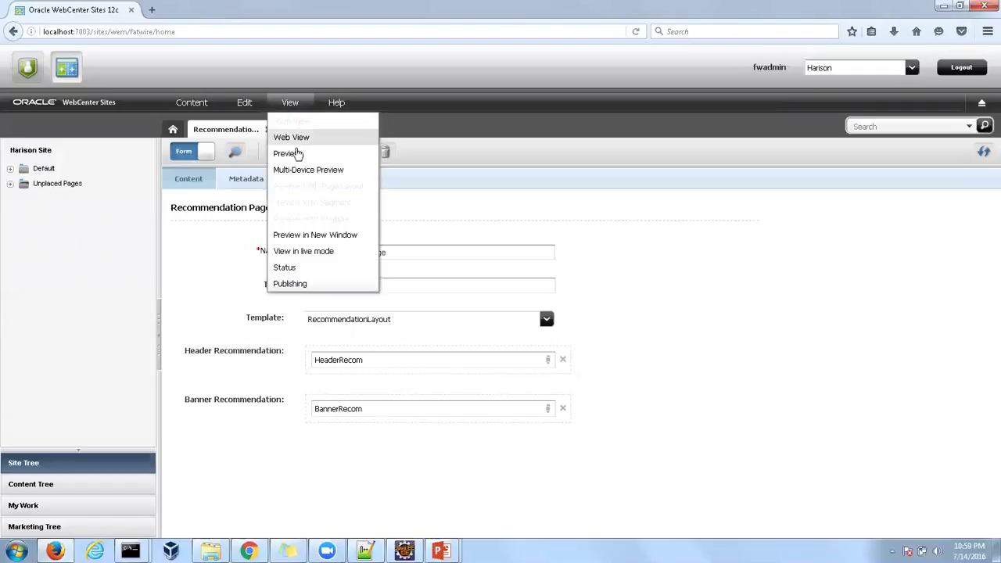
left_click(299, 156)
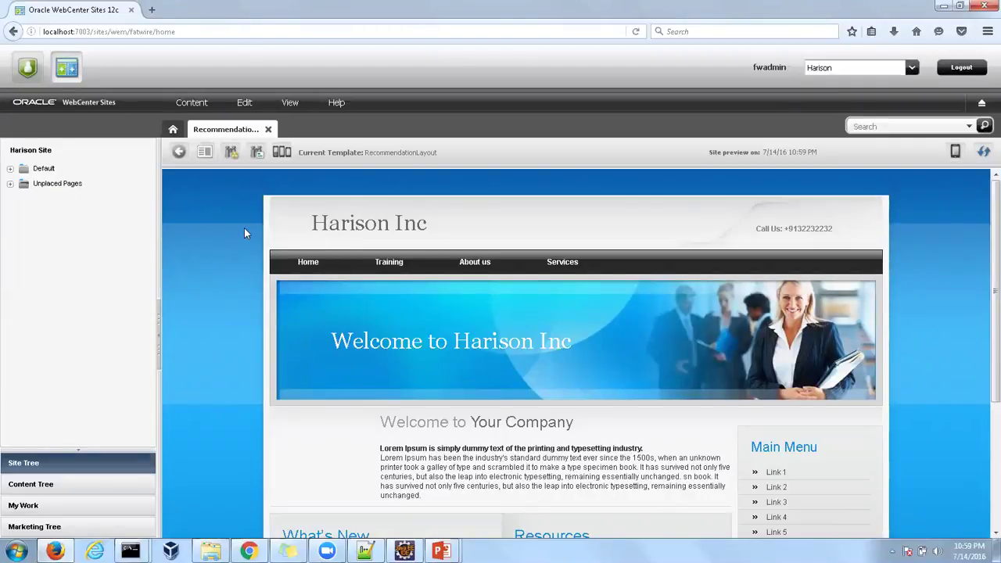
left_click(232, 153)
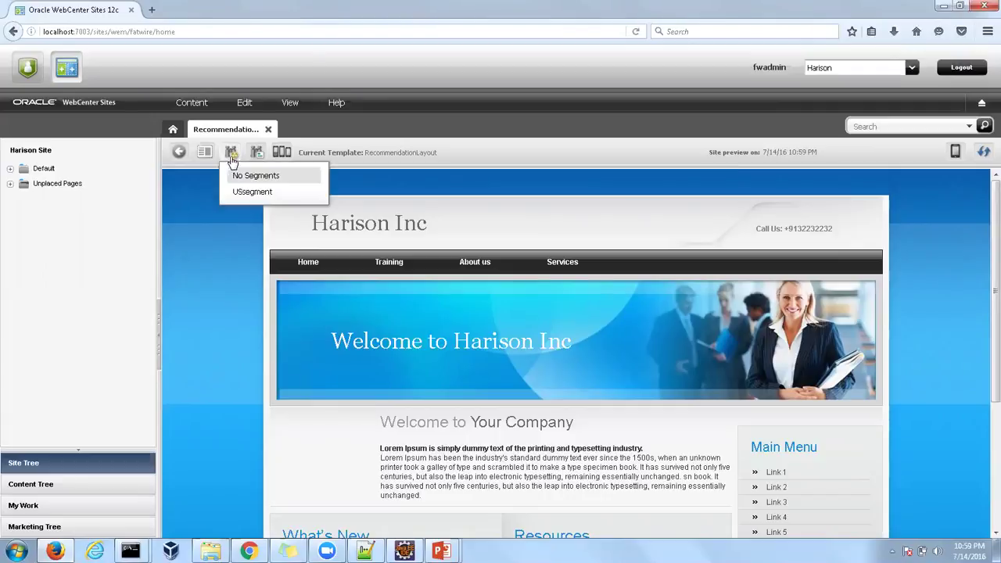
left_click(243, 193)
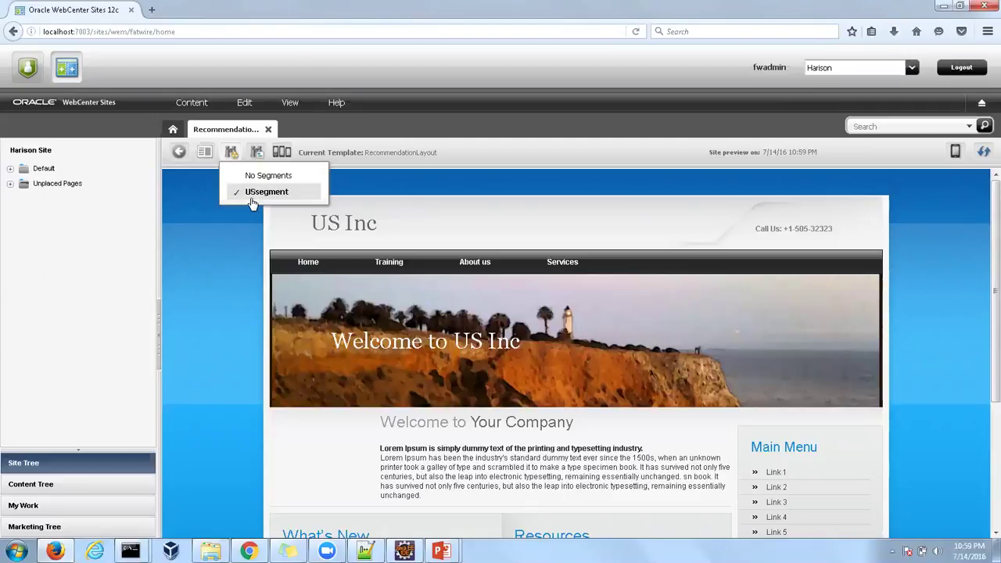
left_click_drag(313, 223, 371, 224)
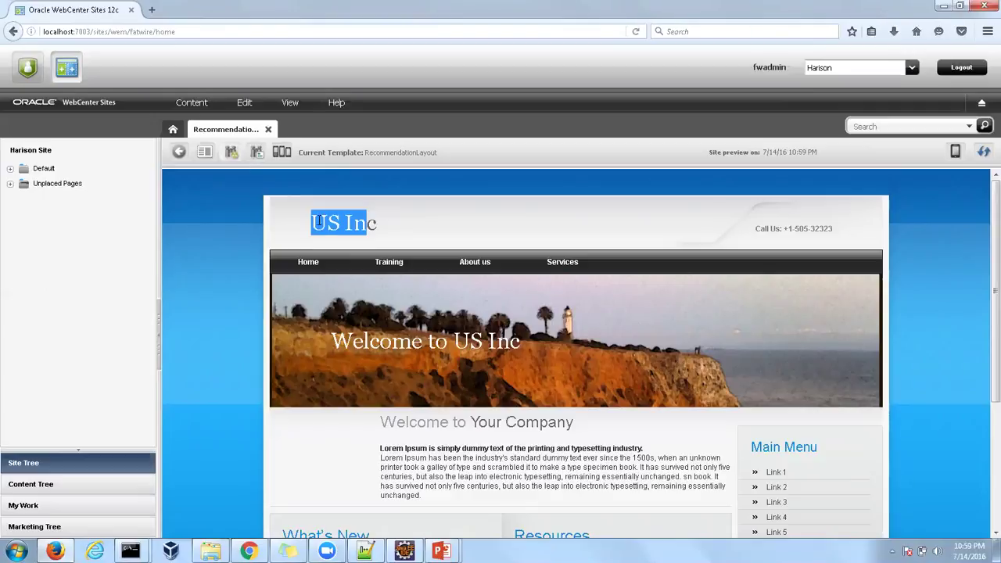
Inspect the header title in the USsegment preview and preview the Recommendation Page with No Segments.
left_click_drag(312, 223, 373, 224)
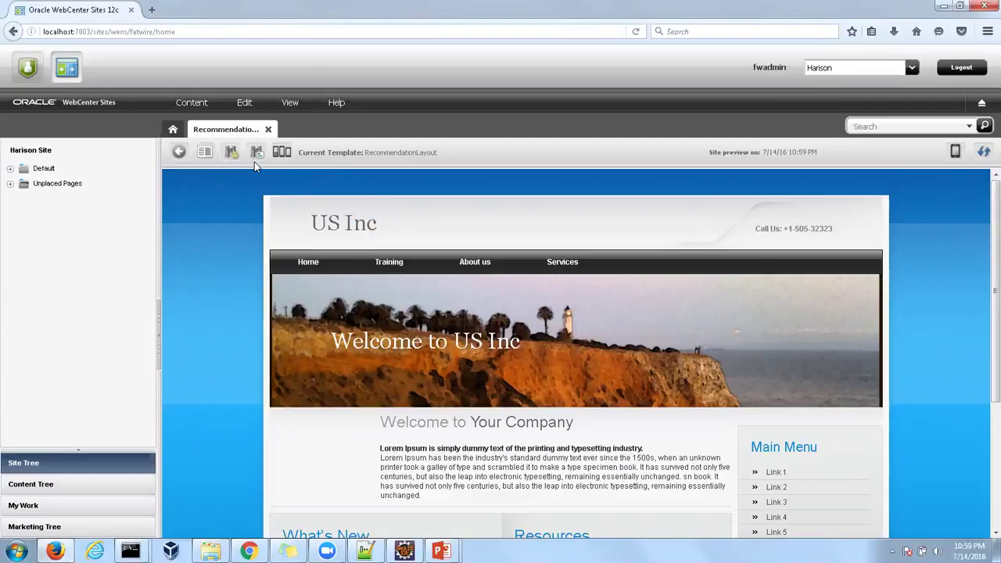
left_click(231, 151)
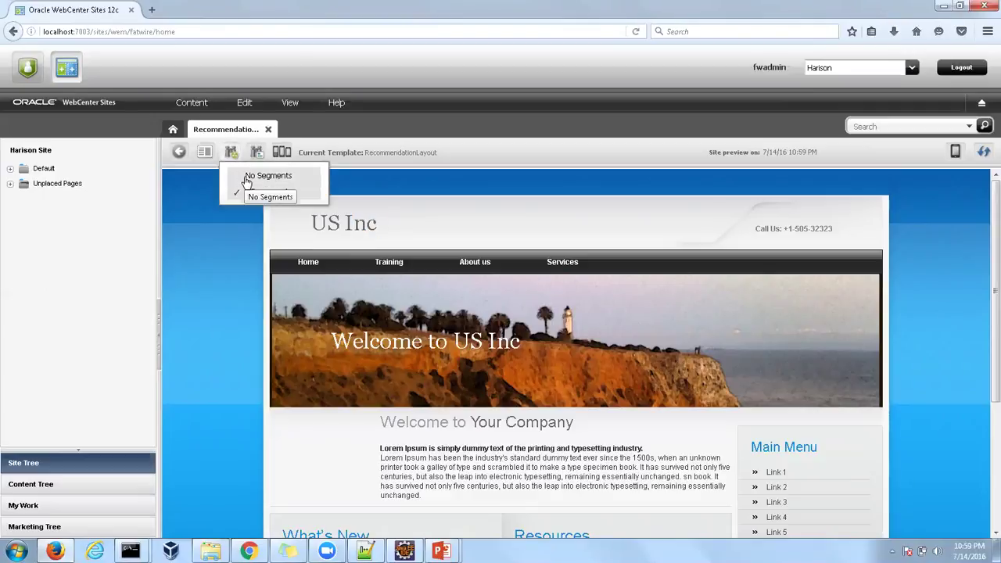
left_click(246, 177)
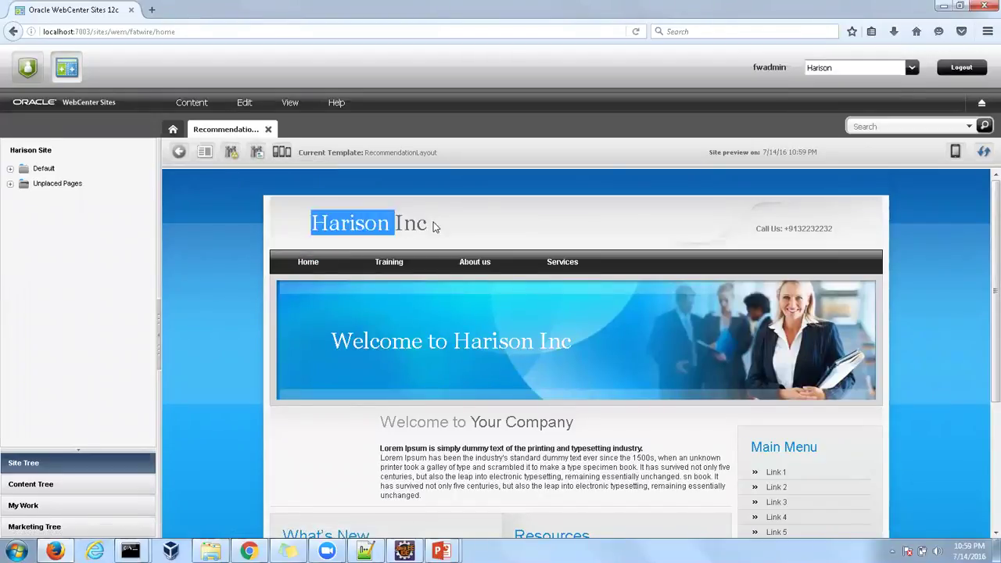
Open the BannerRecom recommendation from the work history and examine the segment assignment in its details.
left_click(31, 505)
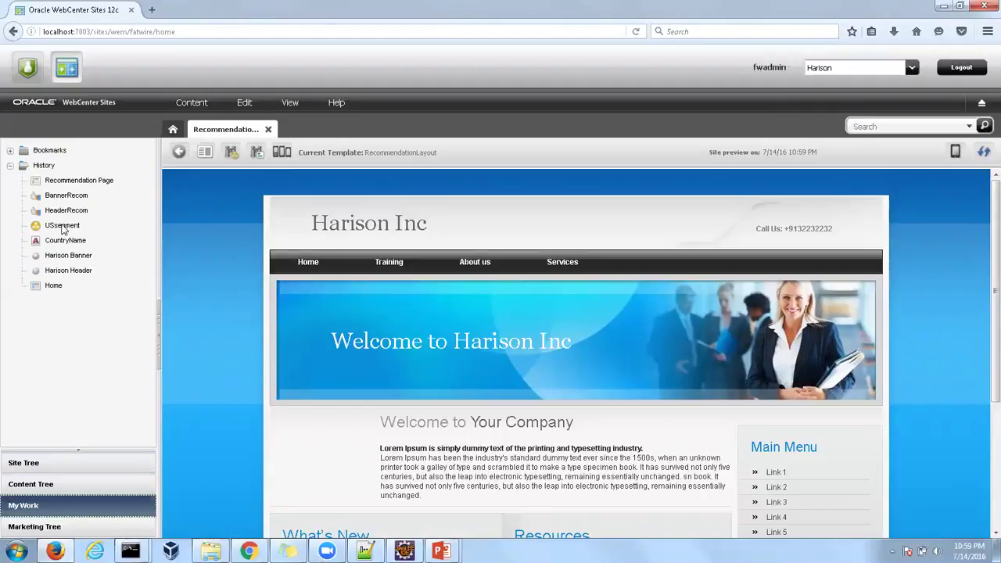
left_click(64, 198)
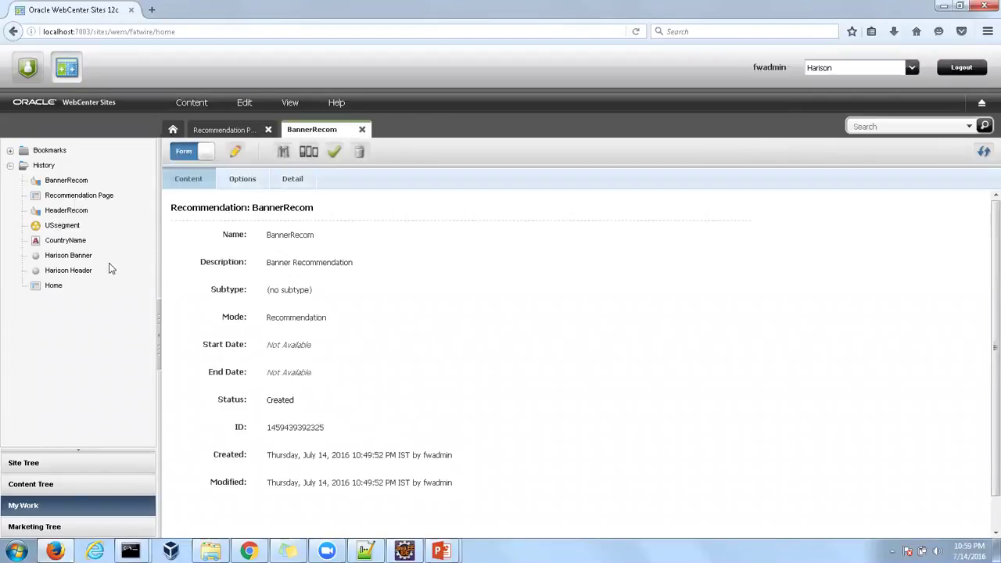
left_click(288, 179)
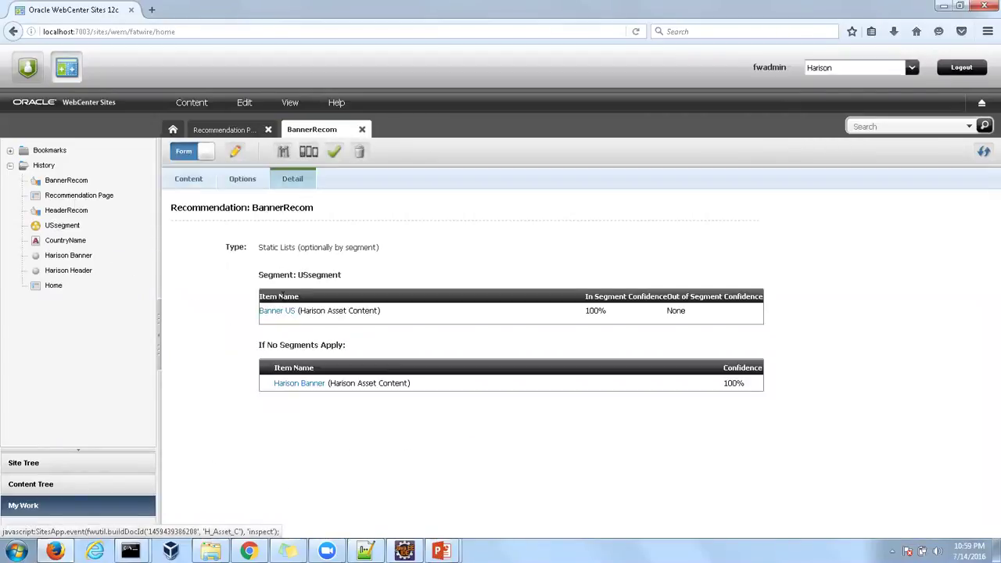
left_click_drag(300, 274, 346, 276)
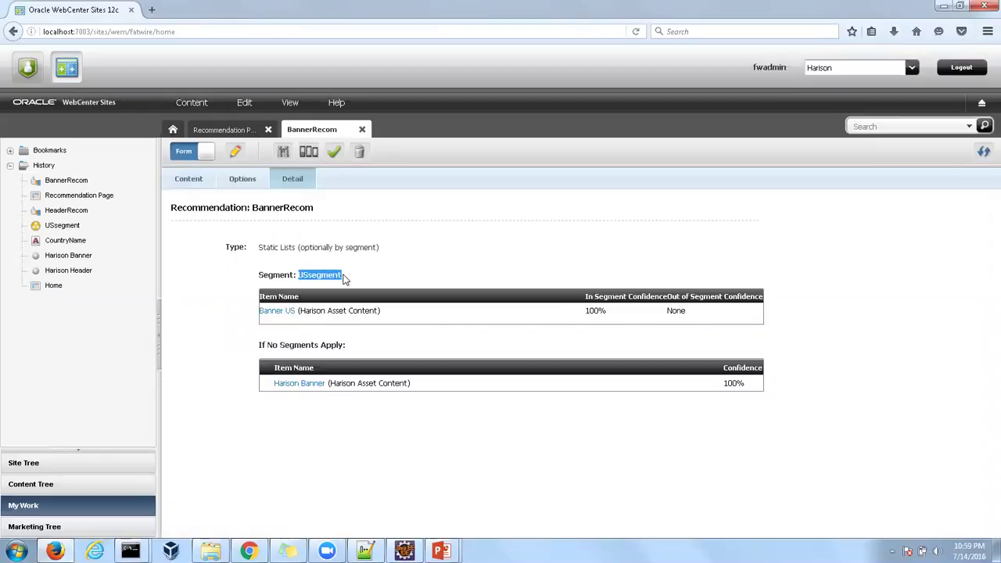
Inspect the Banner US asset recommended for USsegment and open the Harison Banner asset used when no segments apply.
left_click(287, 312)
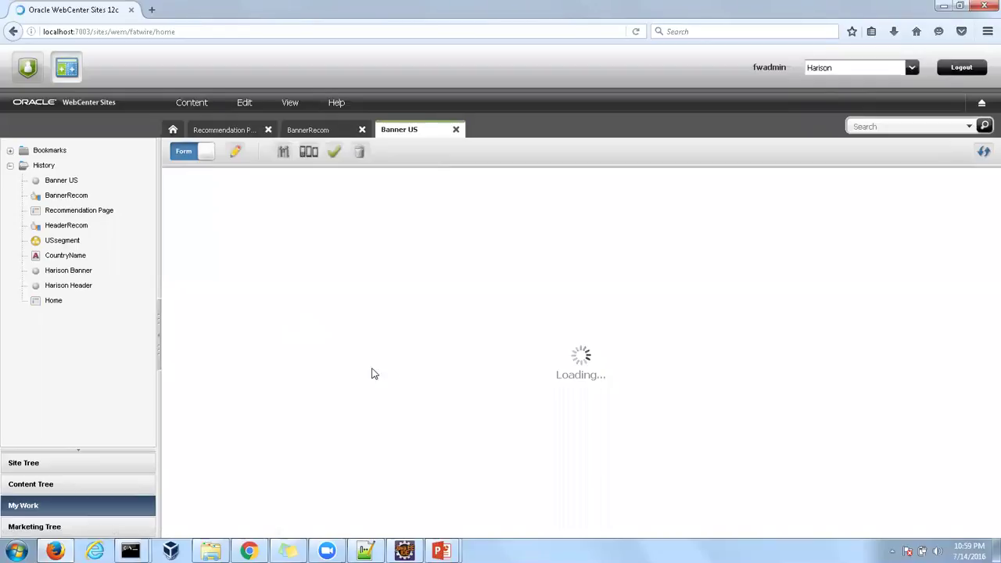
left_click_drag(269, 330, 303, 358)
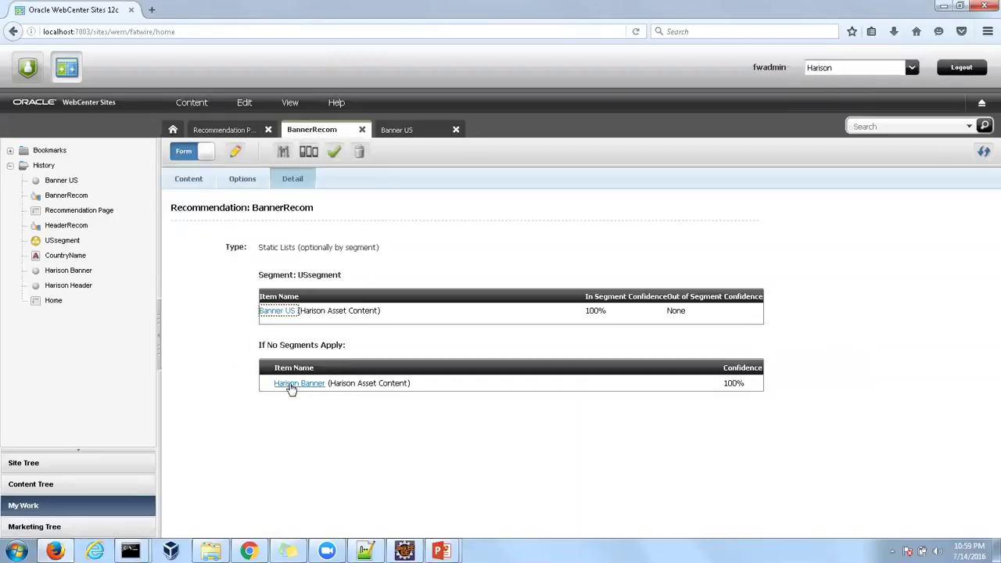
left_click(294, 385)
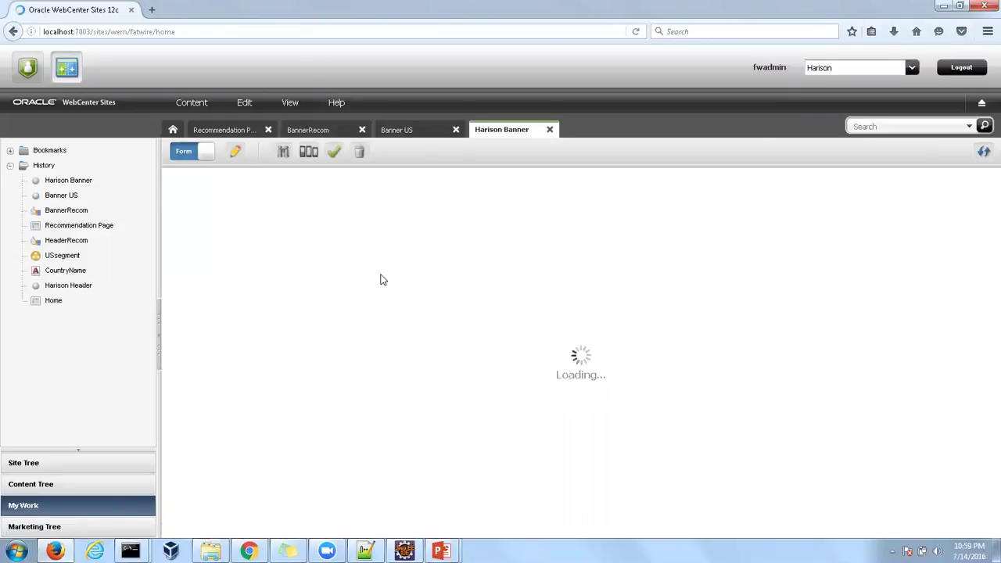
Return to the Recommendation Page preview, circle the banner with a freehand screen annotation, and clear the annotation.
left_click(239, 134)
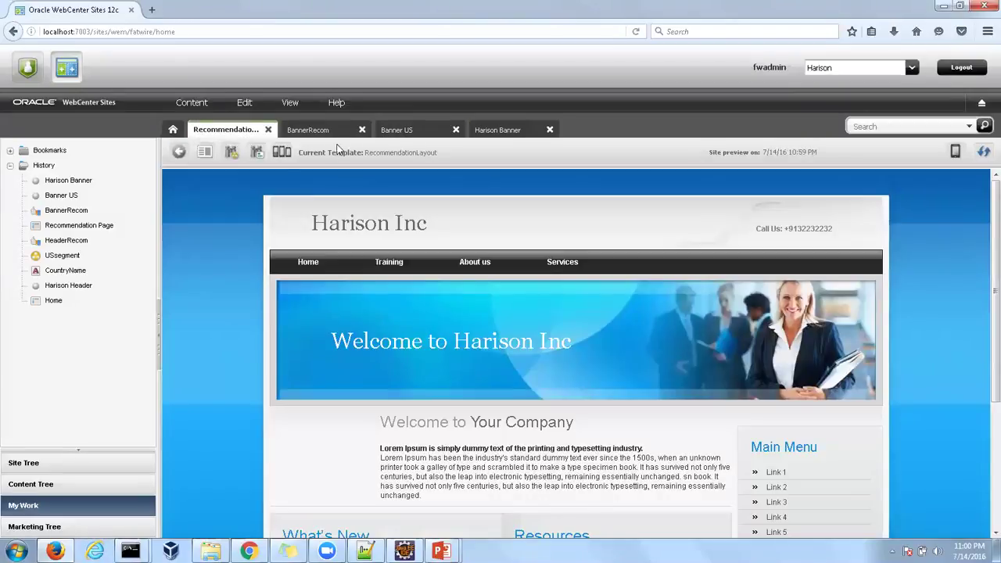
left_click(232, 157)
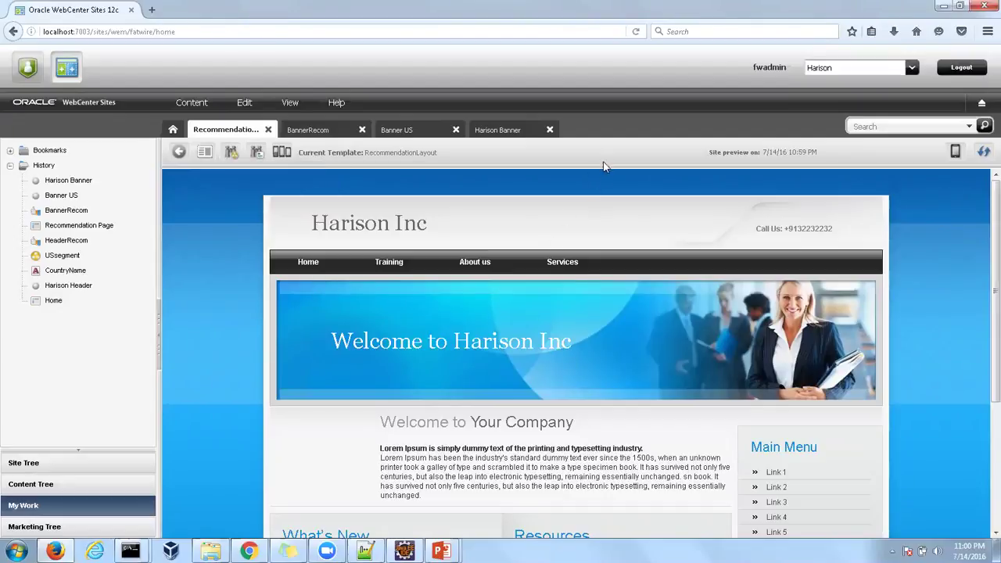
key("ctrl+2")
mouse_move(272, 282)
left_mouse_down()
mouse_move(279, 346)
mouse_move(568, 401)
mouse_move(857, 401)
mouse_move(835, 277)
mouse_move(338, 244)
mouse_move(275, 283)
mouse_move(279, 299)
left_mouse_up()
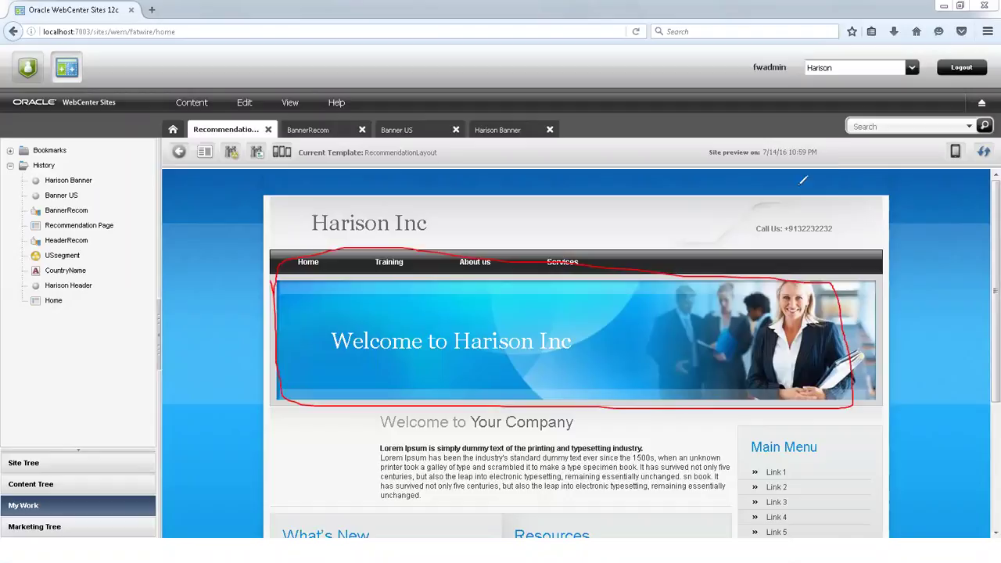
key("Escape")
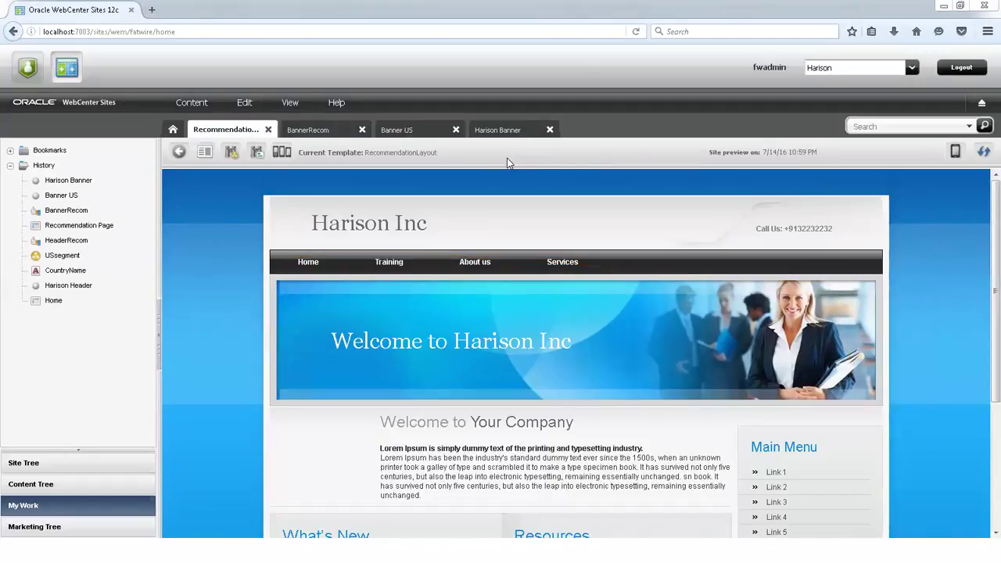
Preview the Recommendation Page with USsegment and compare its banner with the Banner US asset and the BannerRecom details.
left_click(231, 152)
left_click(251, 192)
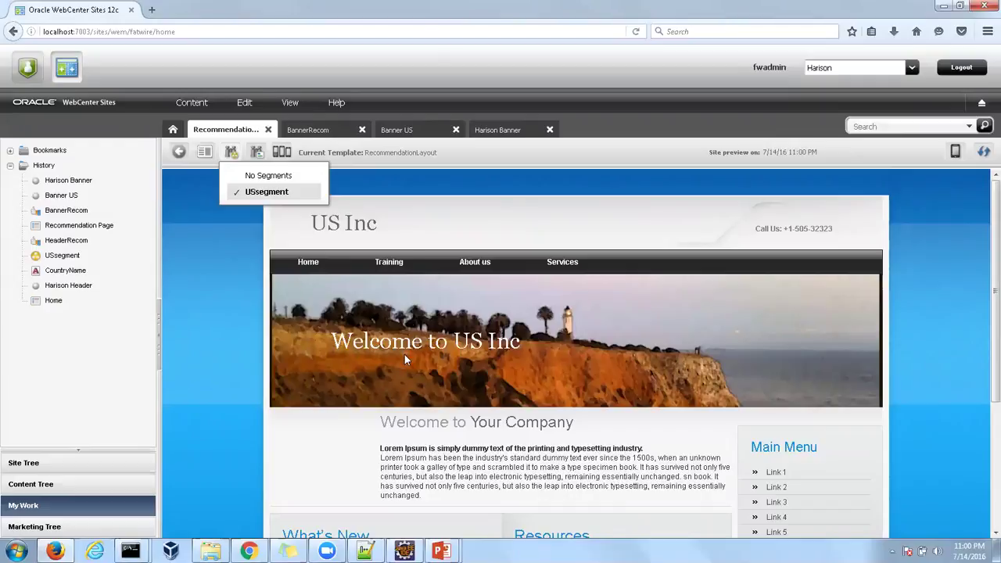
left_click(416, 131)
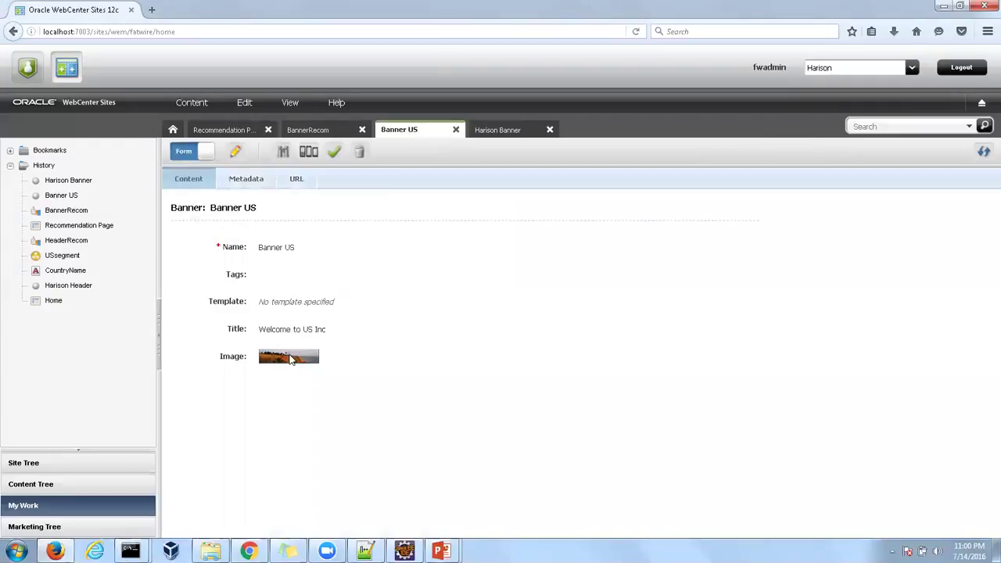
left_click(316, 131)
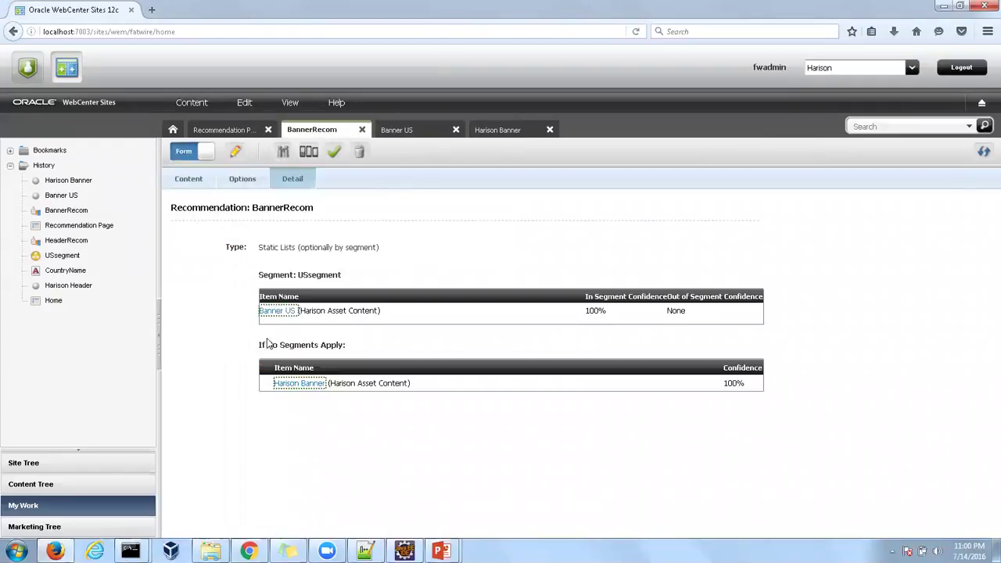
Preview the Recommendation Page with No Segments and inspect the banner text and header title.
left_click(211, 133)
left_click(230, 152)
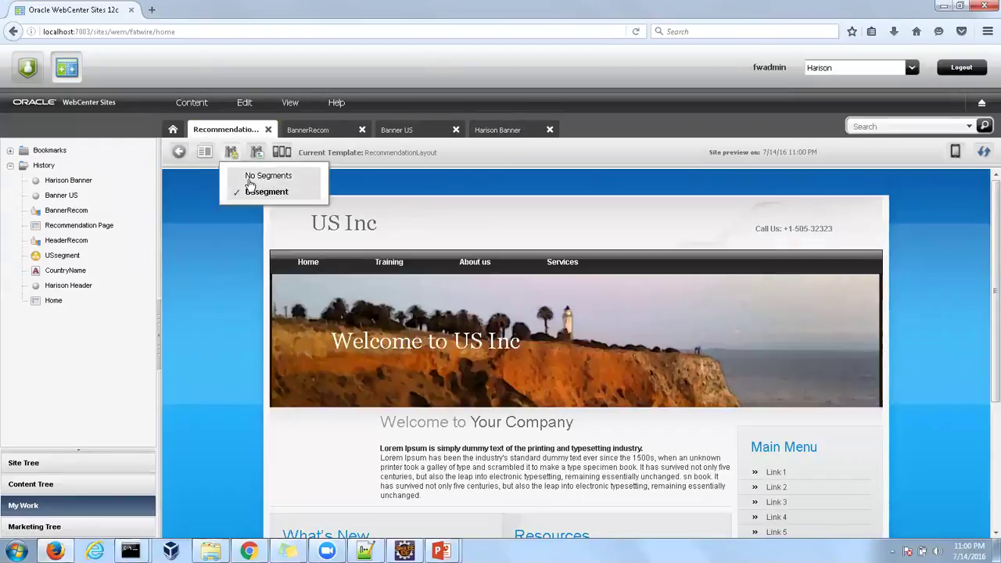
left_click(252, 177)
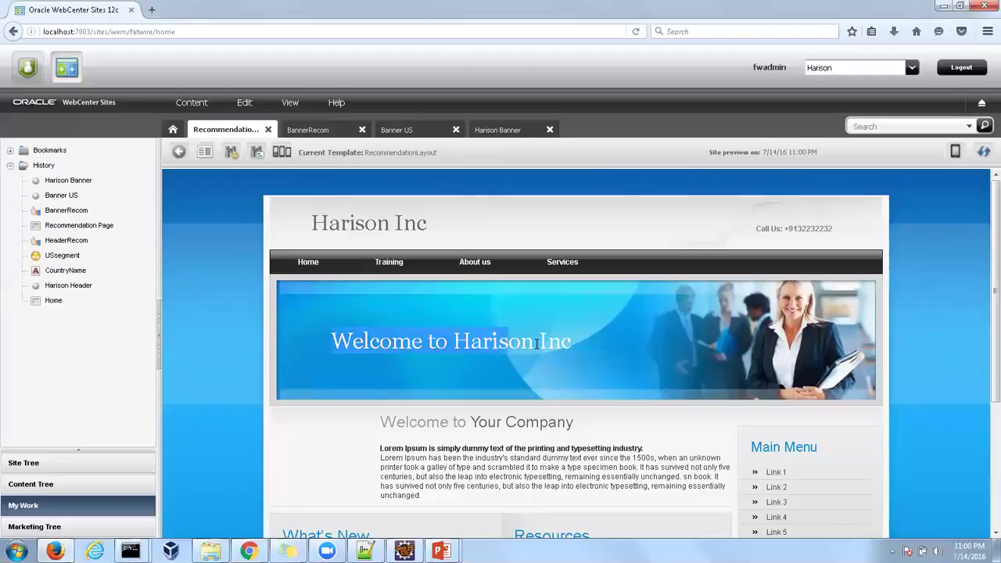
left_click_drag(536, 344, 563, 344)
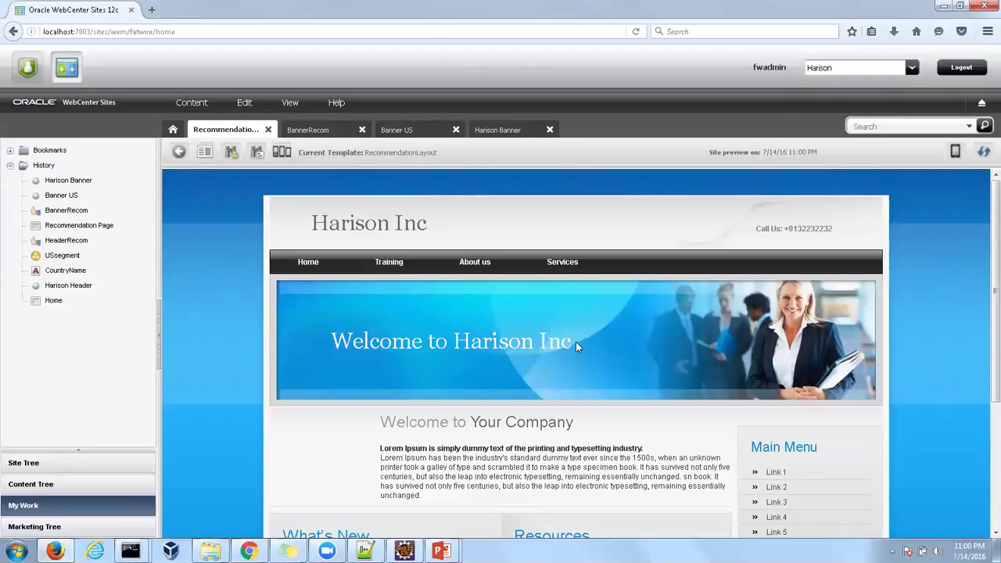
left_click(326, 219)
left_click_drag(423, 224, 337, 224)
left_click(313, 224)
left_click(352, 225)
Switch the Recommendation Page preview to USsegment and back to No Segments.
left_click(231, 152)
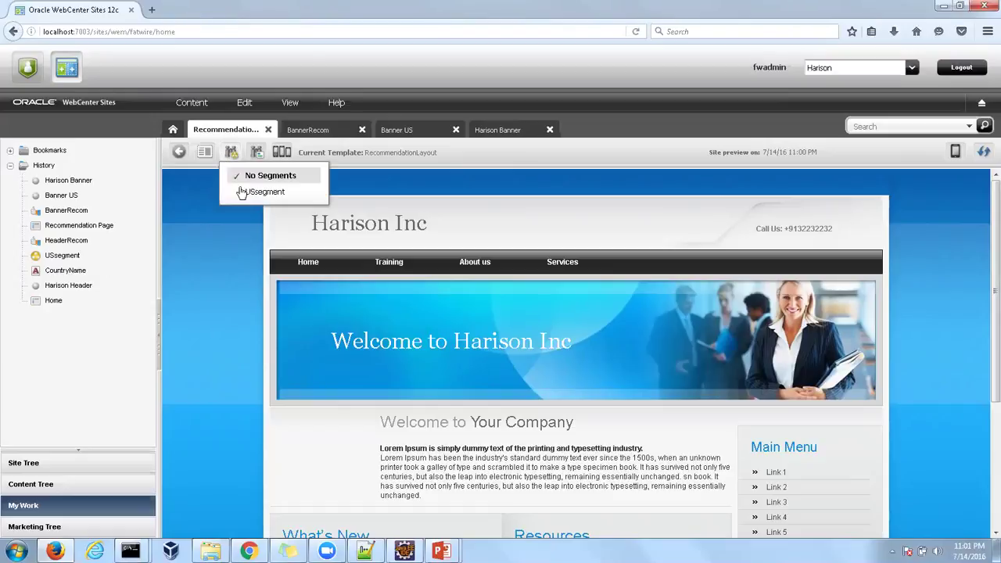
left_click(251, 192)
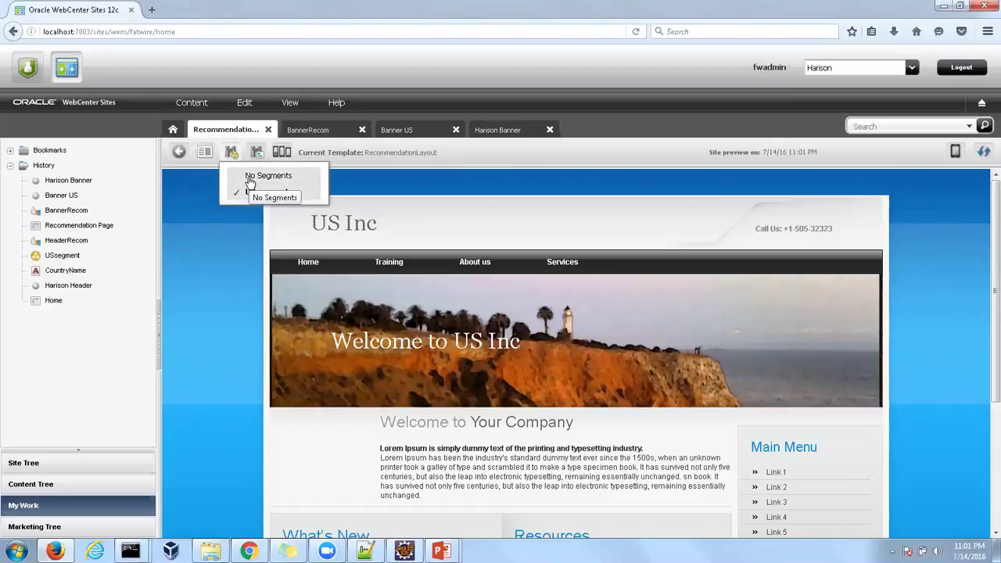
left_click(250, 179)
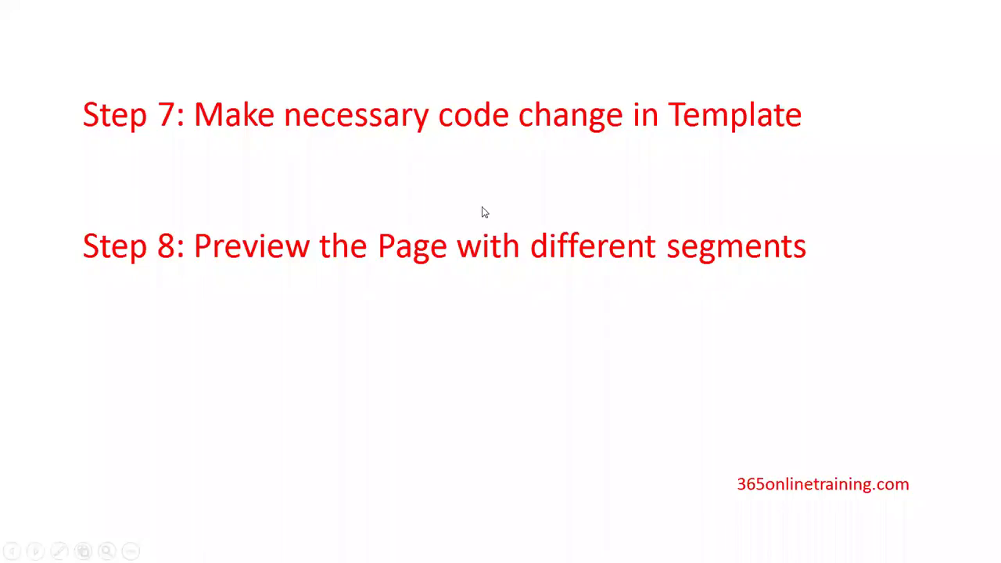
Switch to the PowerPoint slideshow and advance from the slide with steps 7 and 8 to the closing slide.
left_click(482, 206)
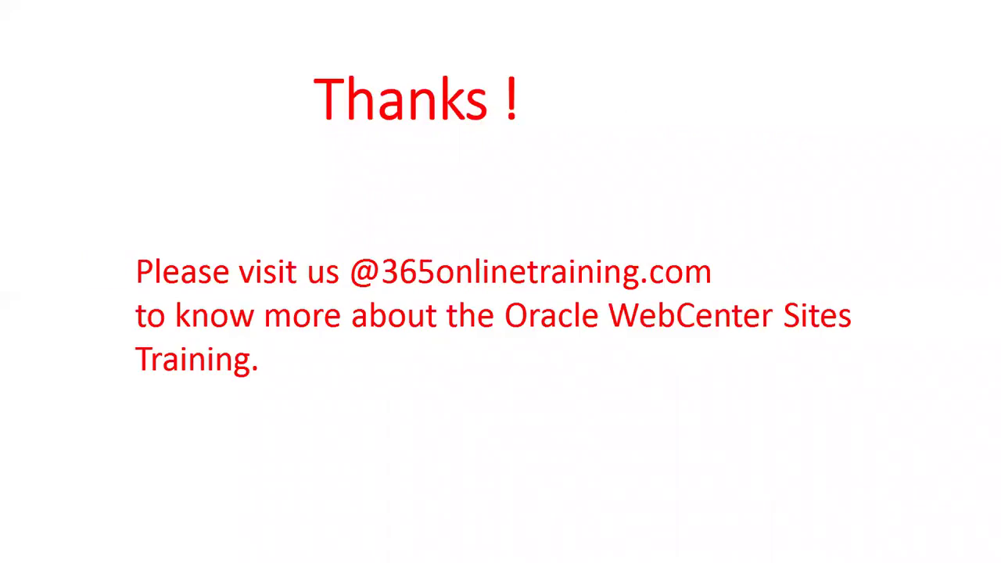